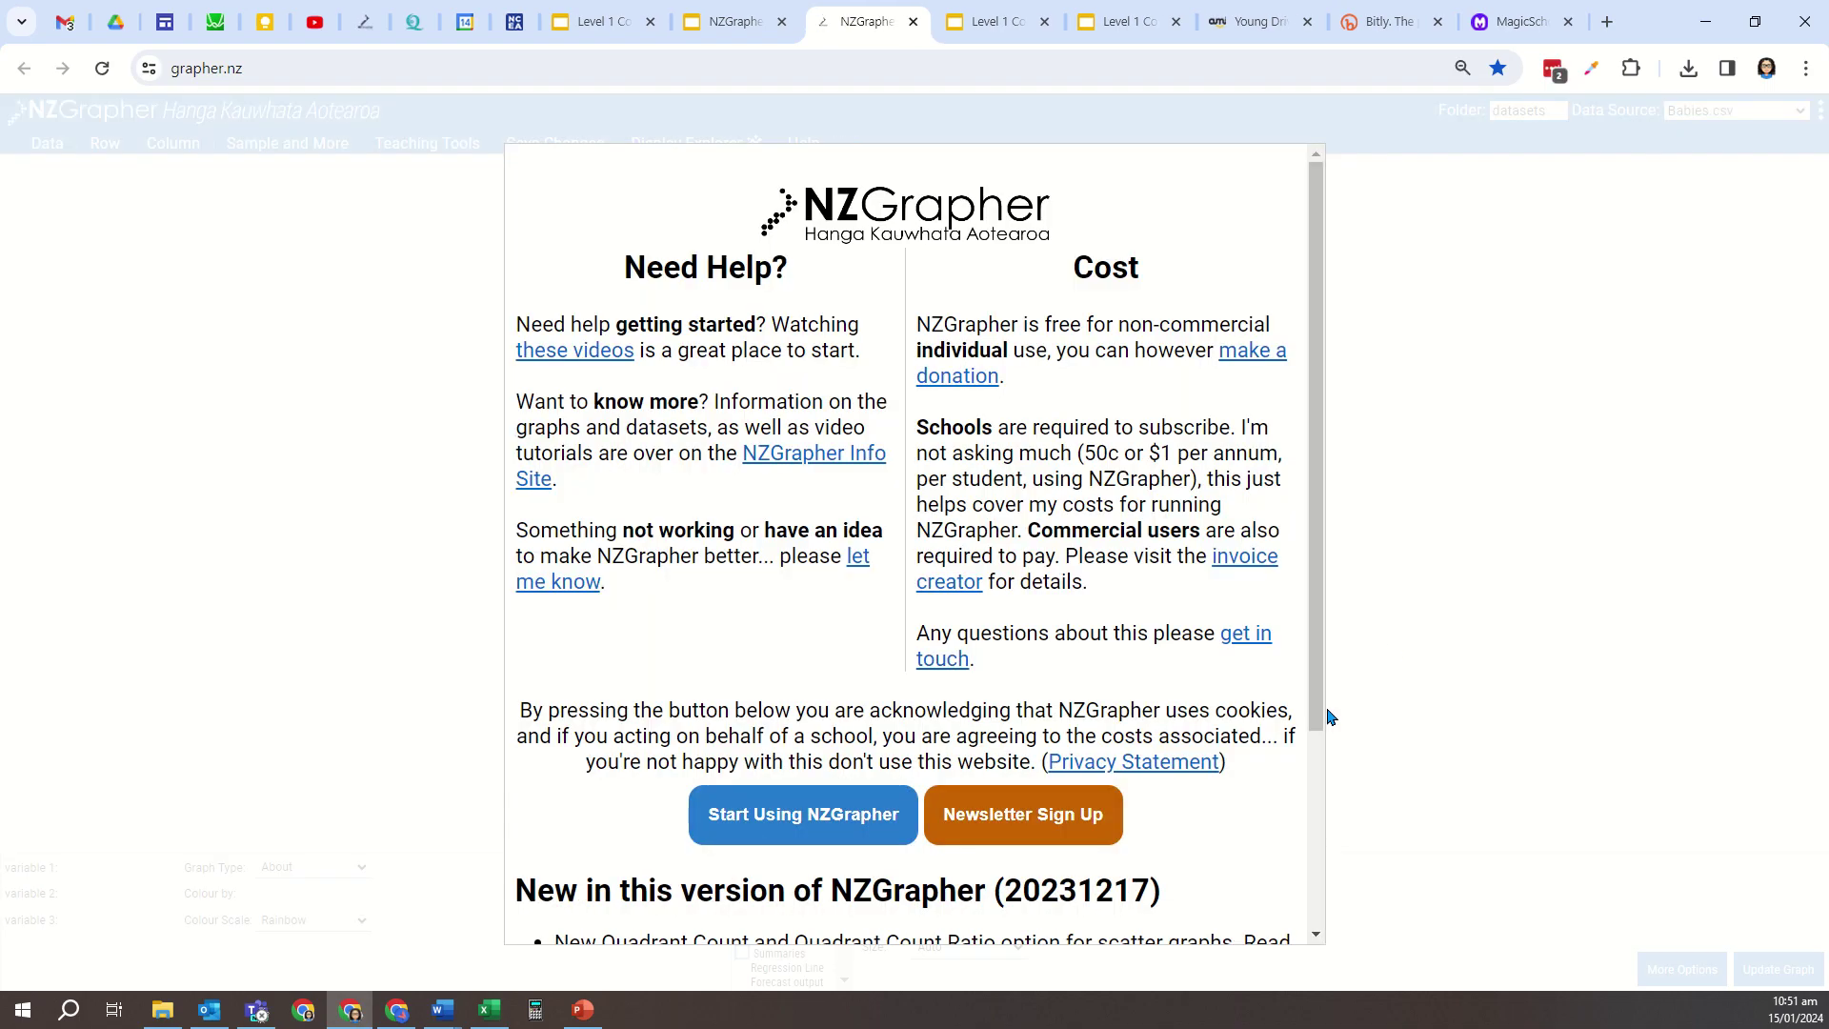
- Load Kiwi.csv from the Data Source list and dismiss the reappearing welcome notice
left_click(1706, 119)
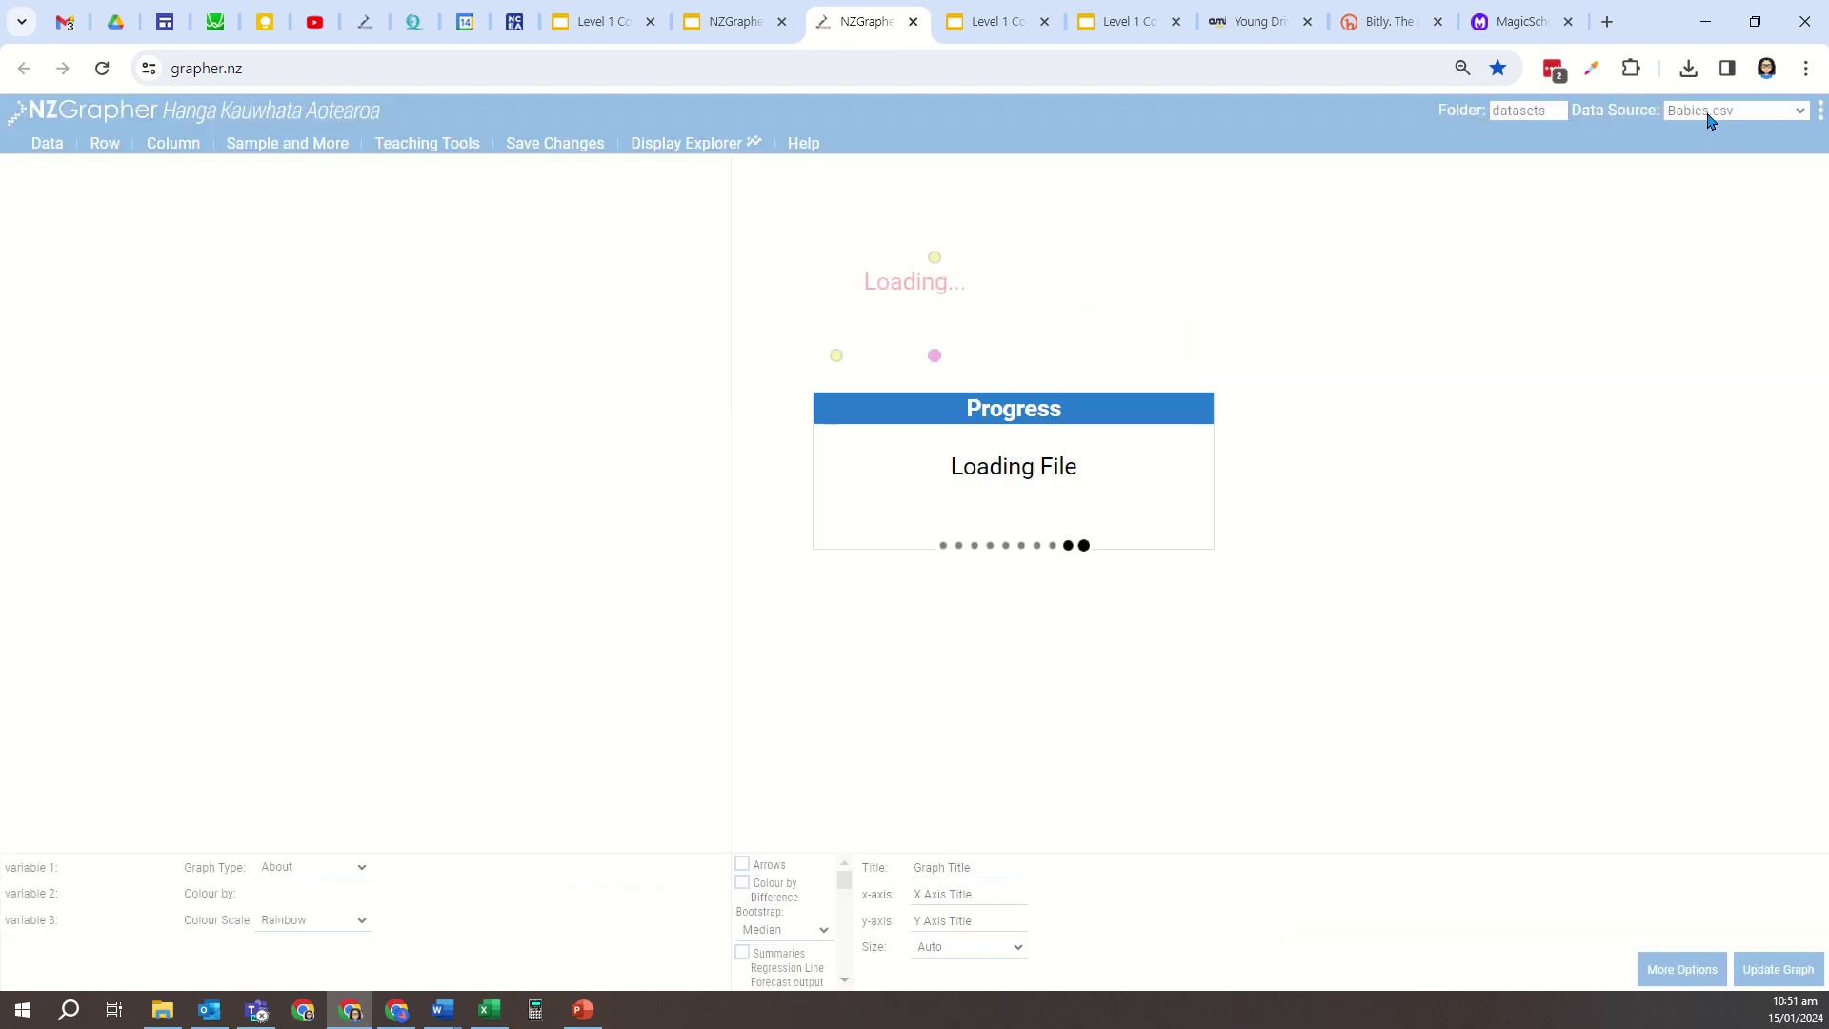
left_click(1799, 111)
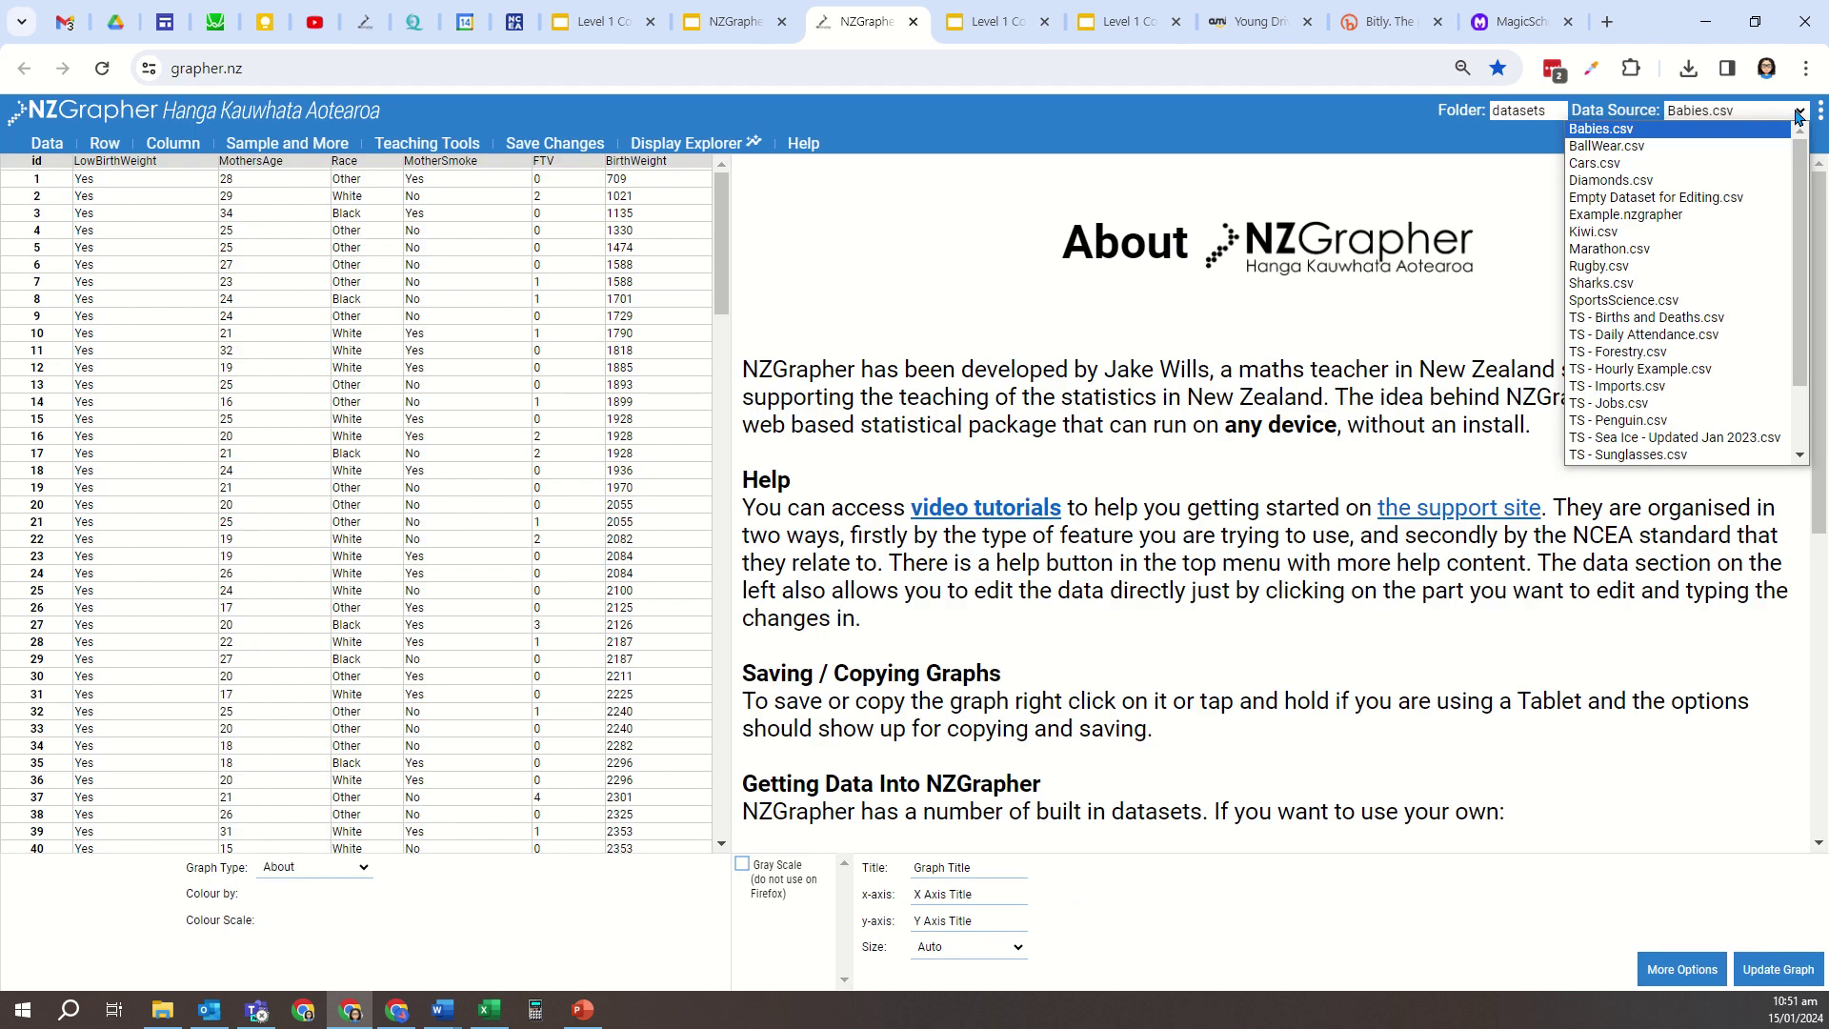
left_click(1703, 233)
left_click(1450, 348)
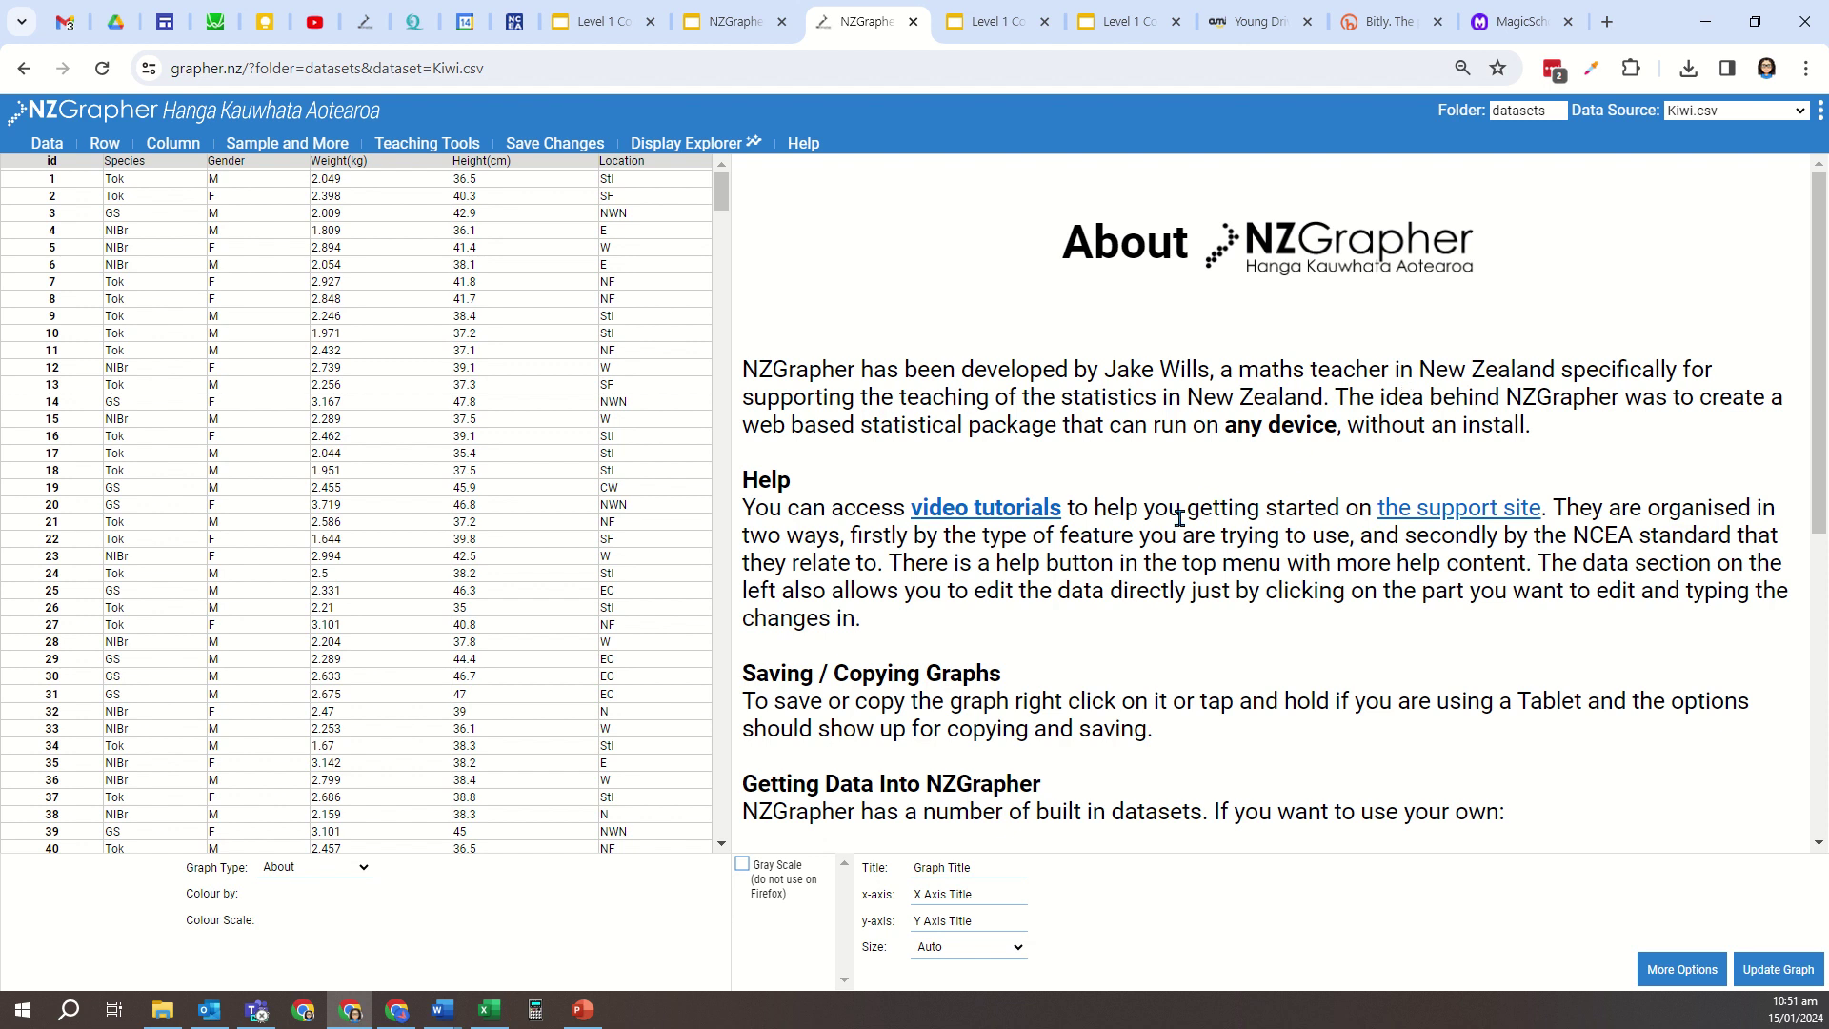
- Set up a dot plot of Weight(kg) split by Gender
left_click(311, 869)
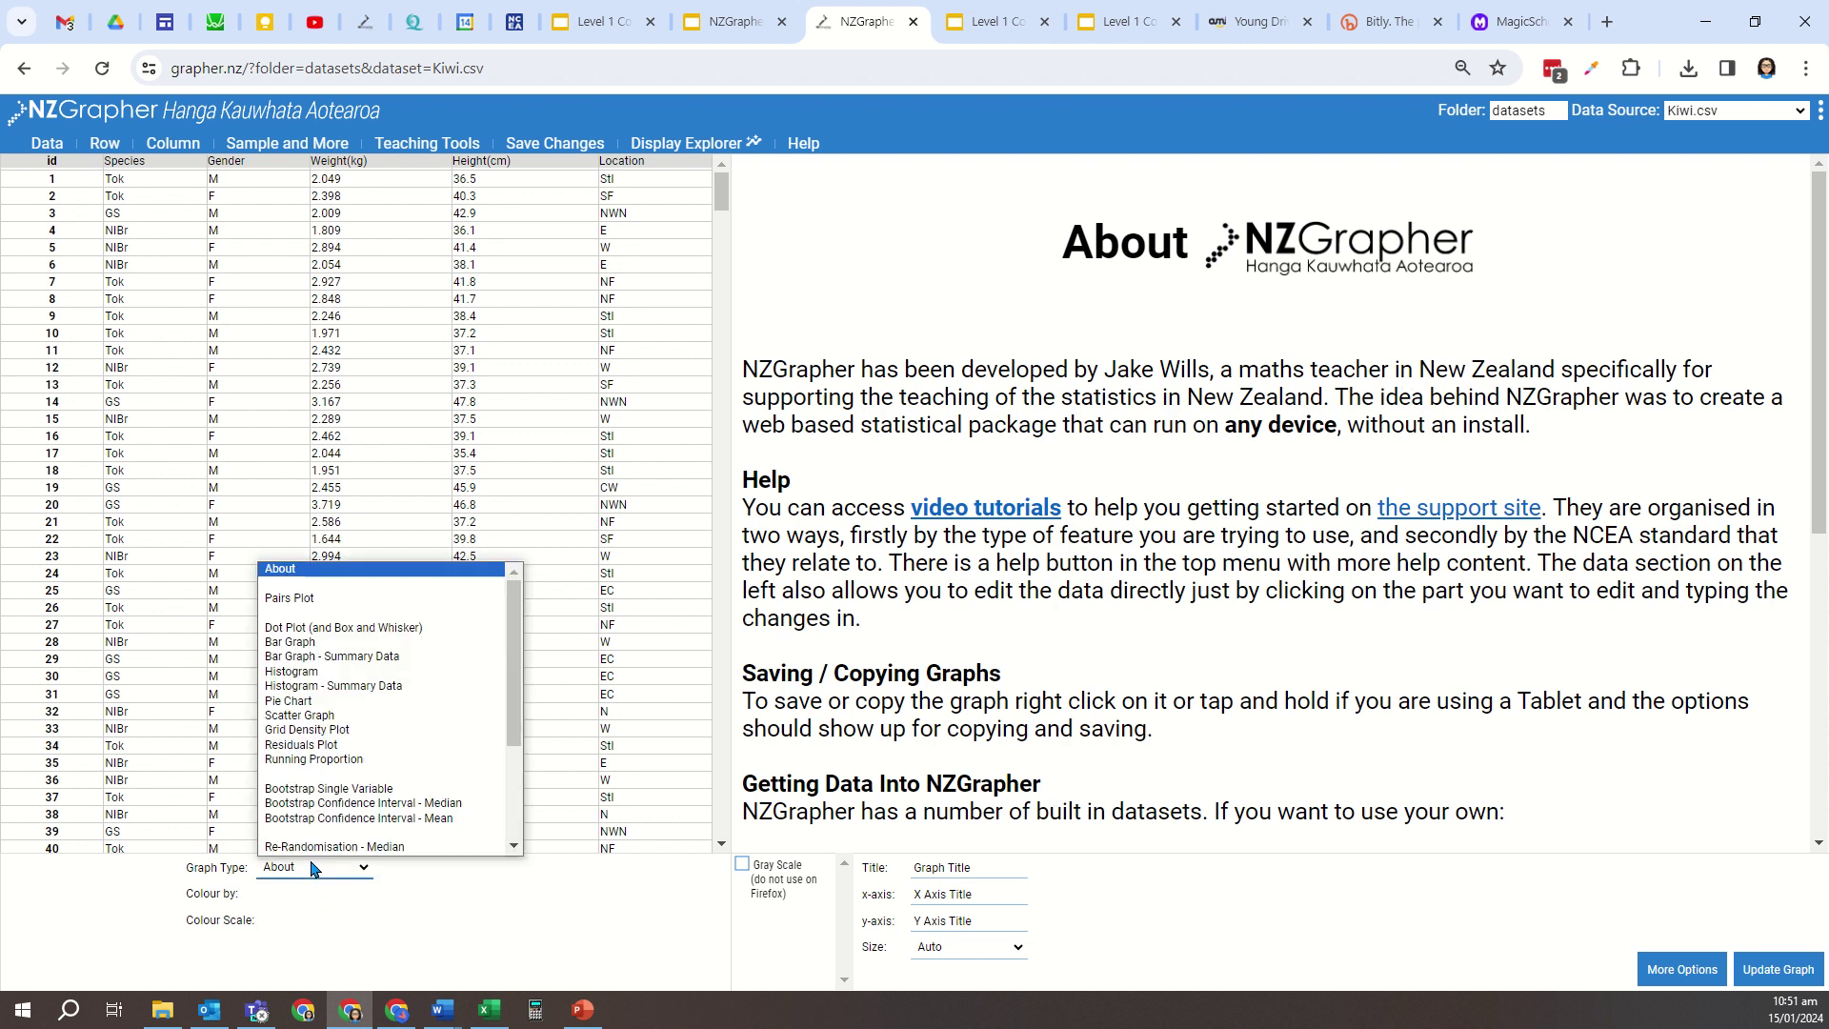
left_click(357, 614)
left_click(148, 875)
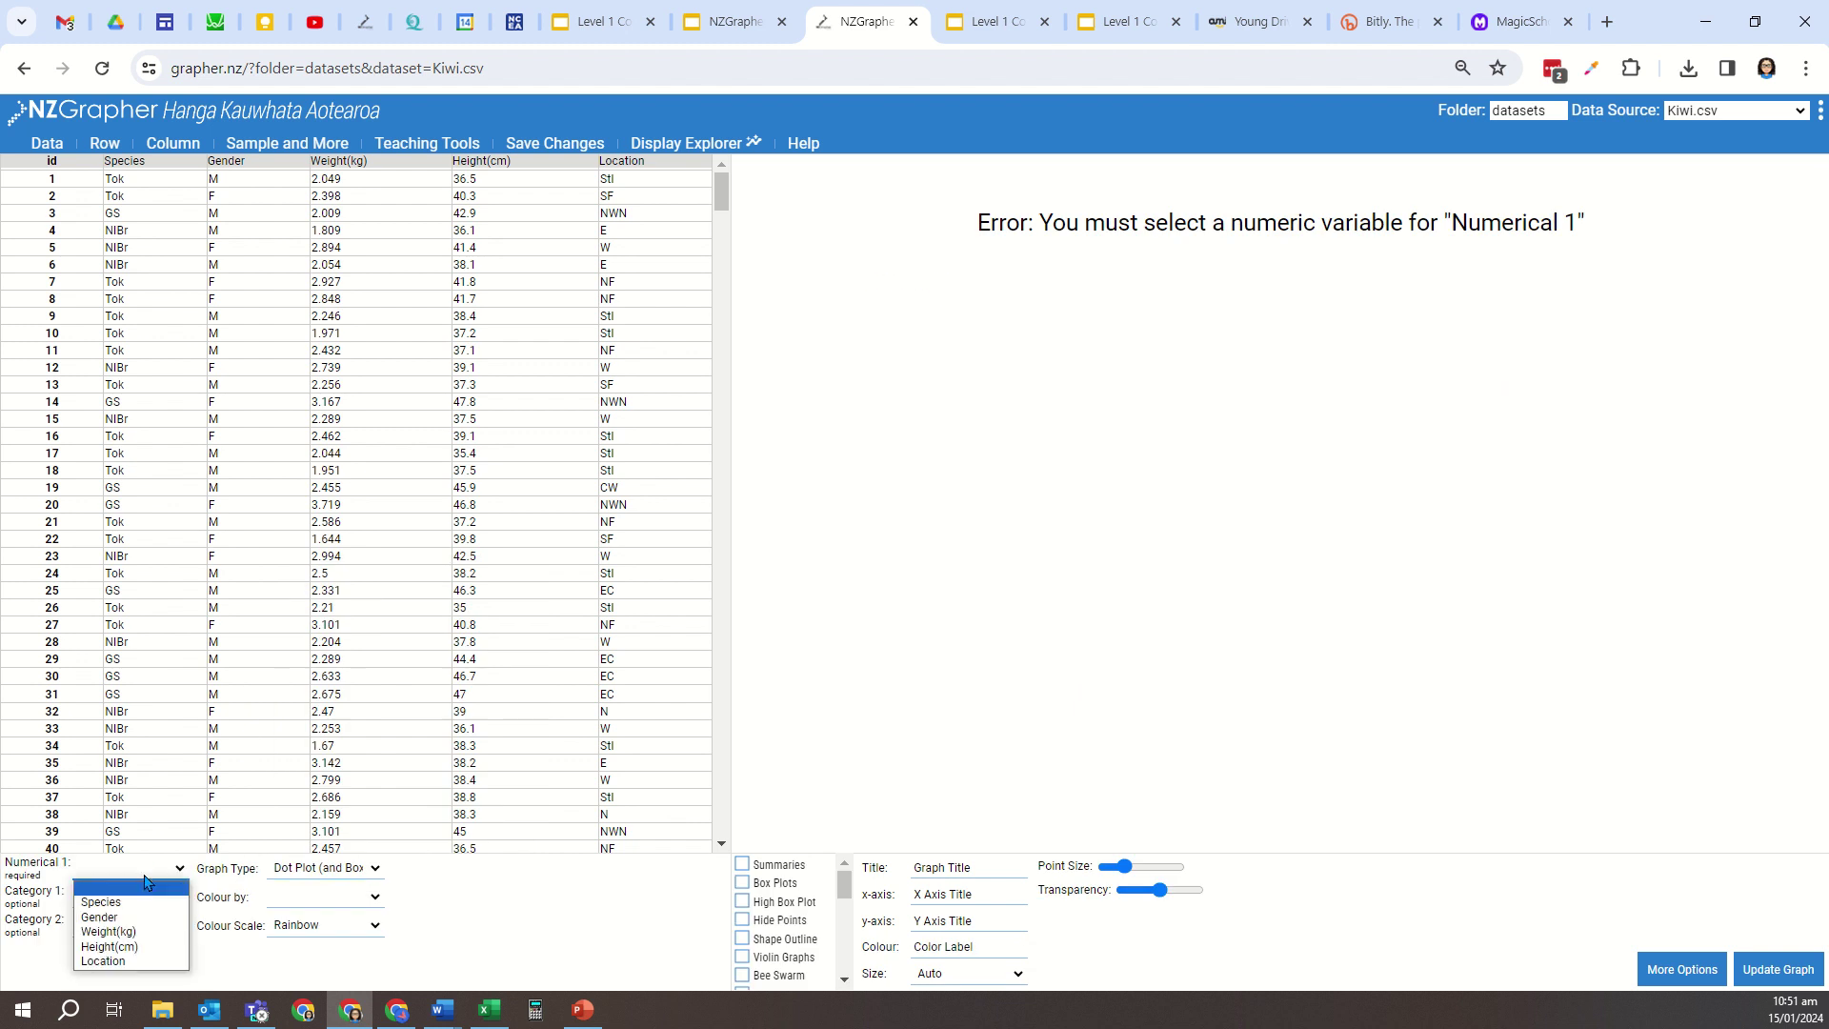
left_click(131, 933)
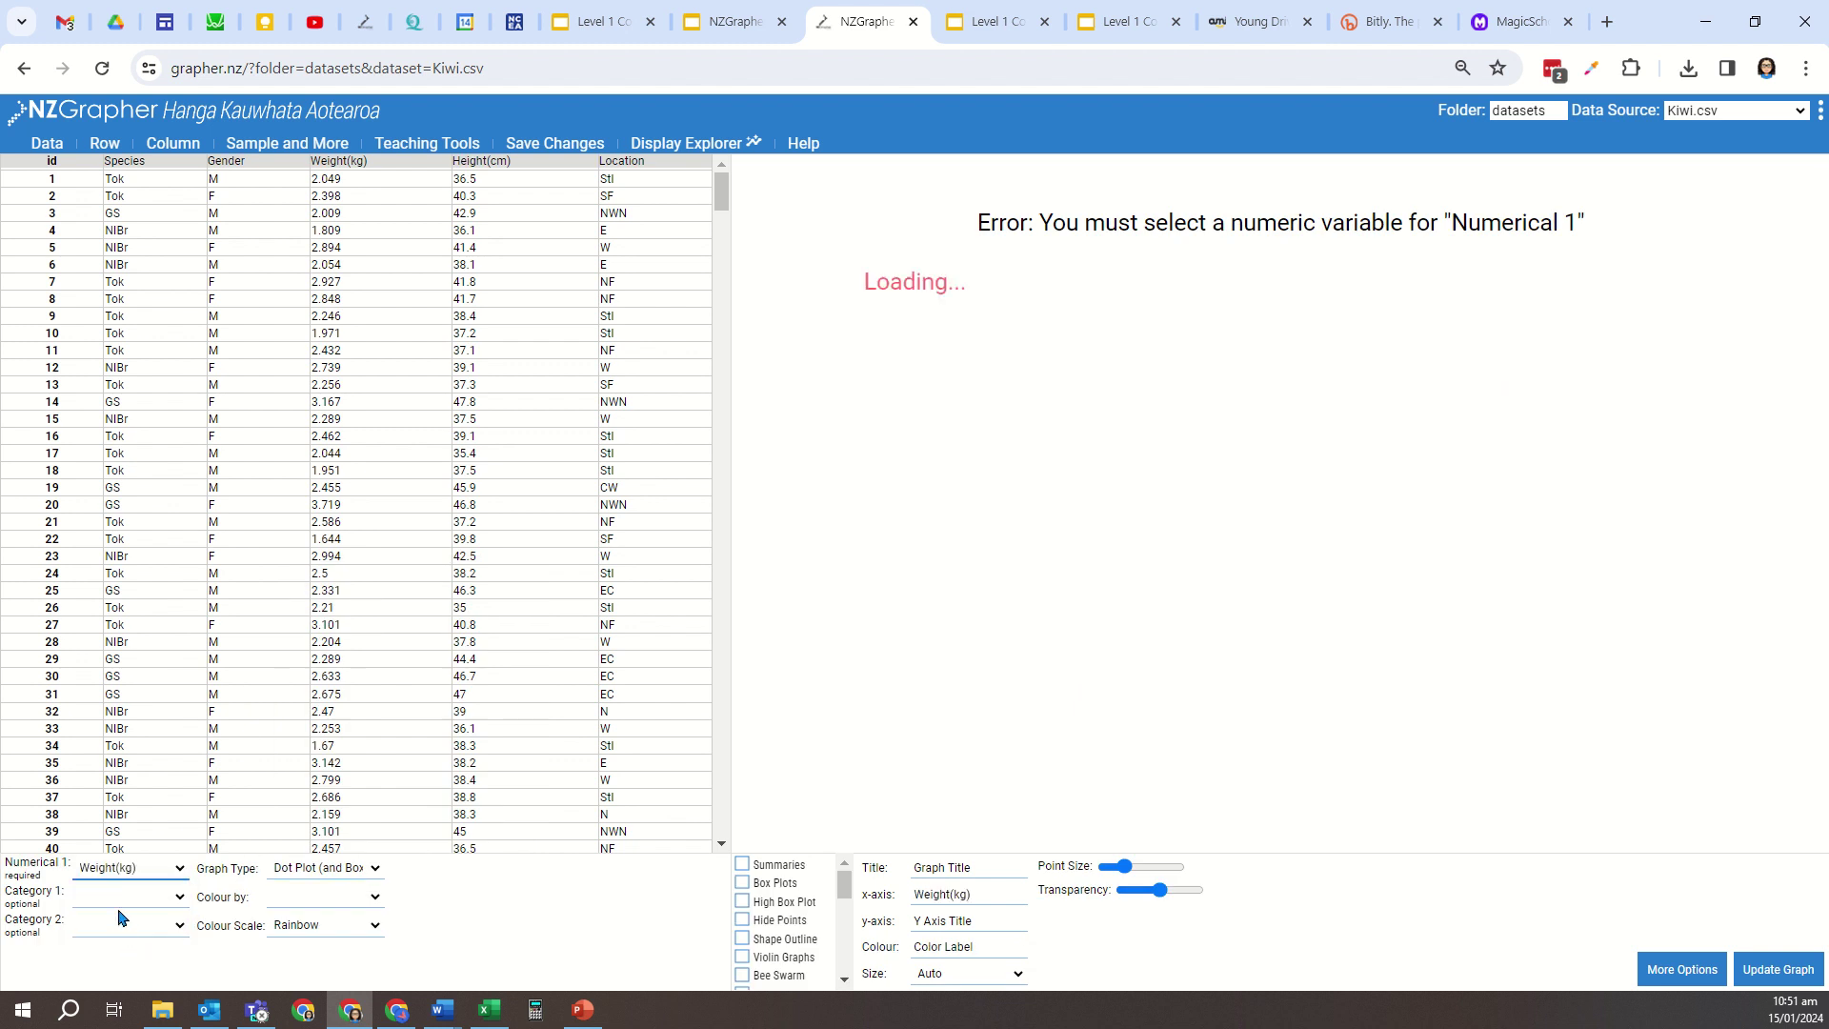
left_click(129, 896)
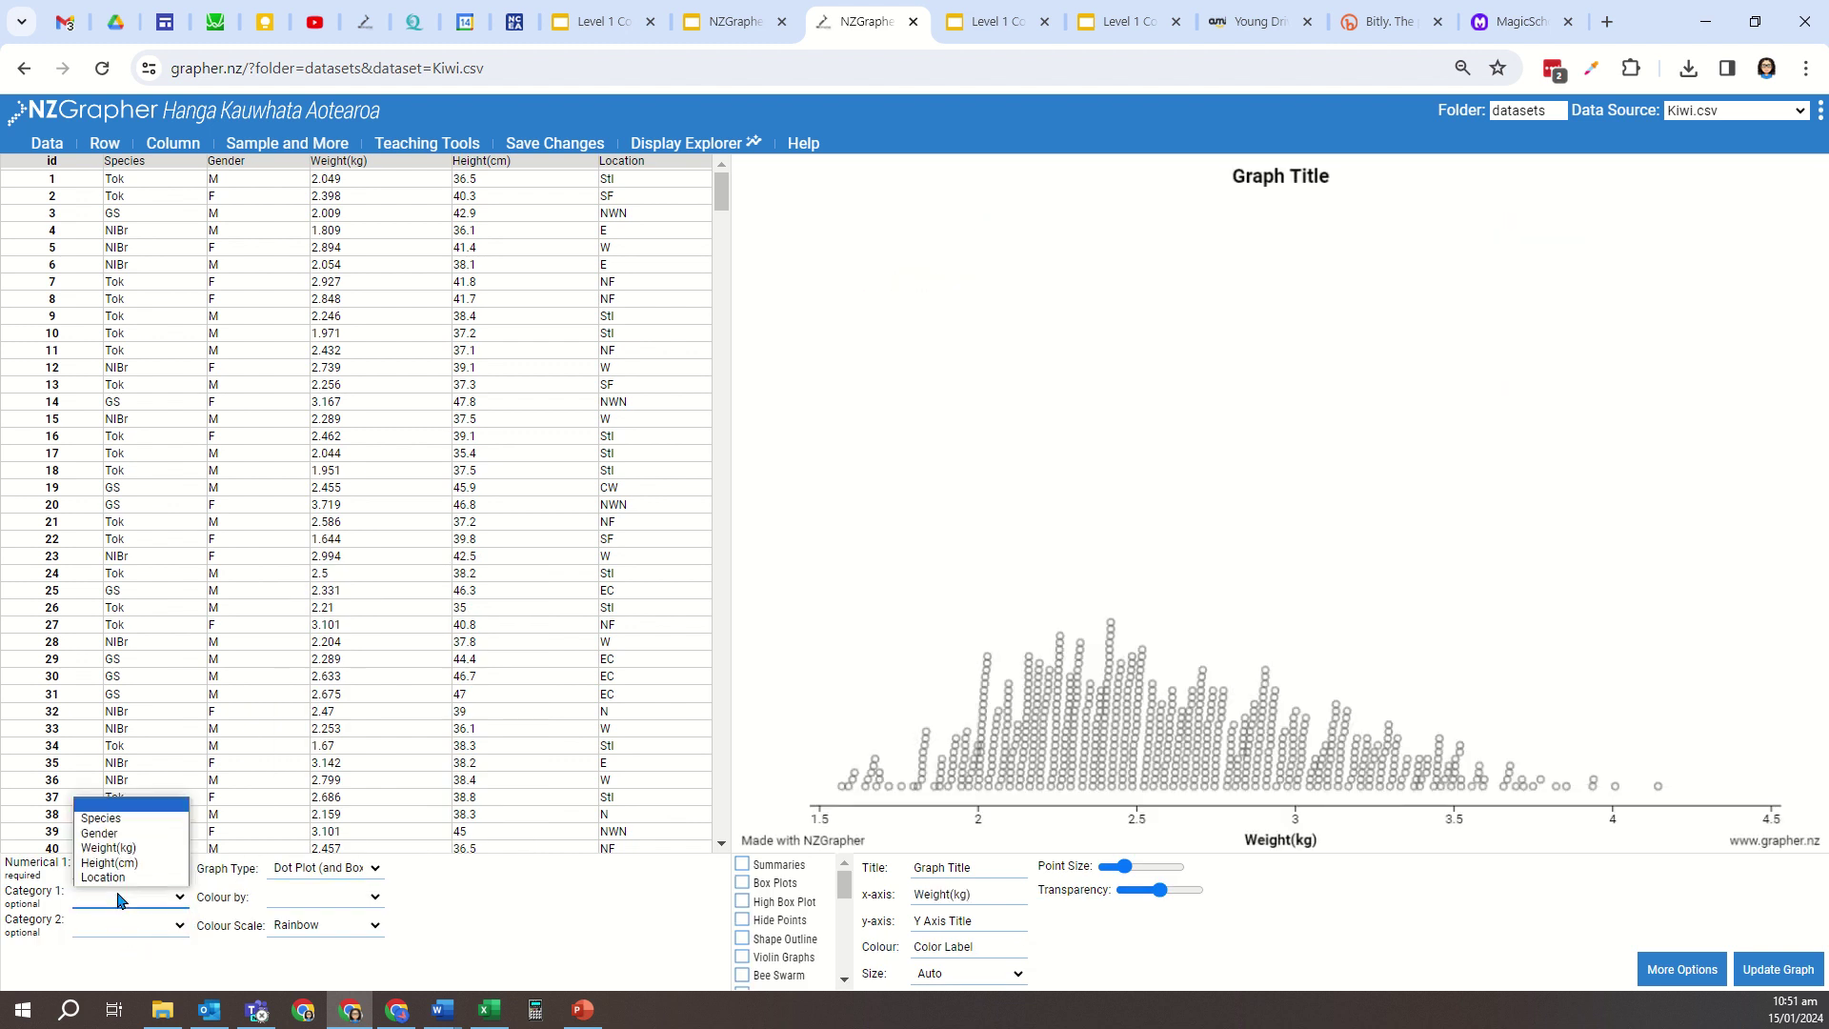
left_click(127, 836)
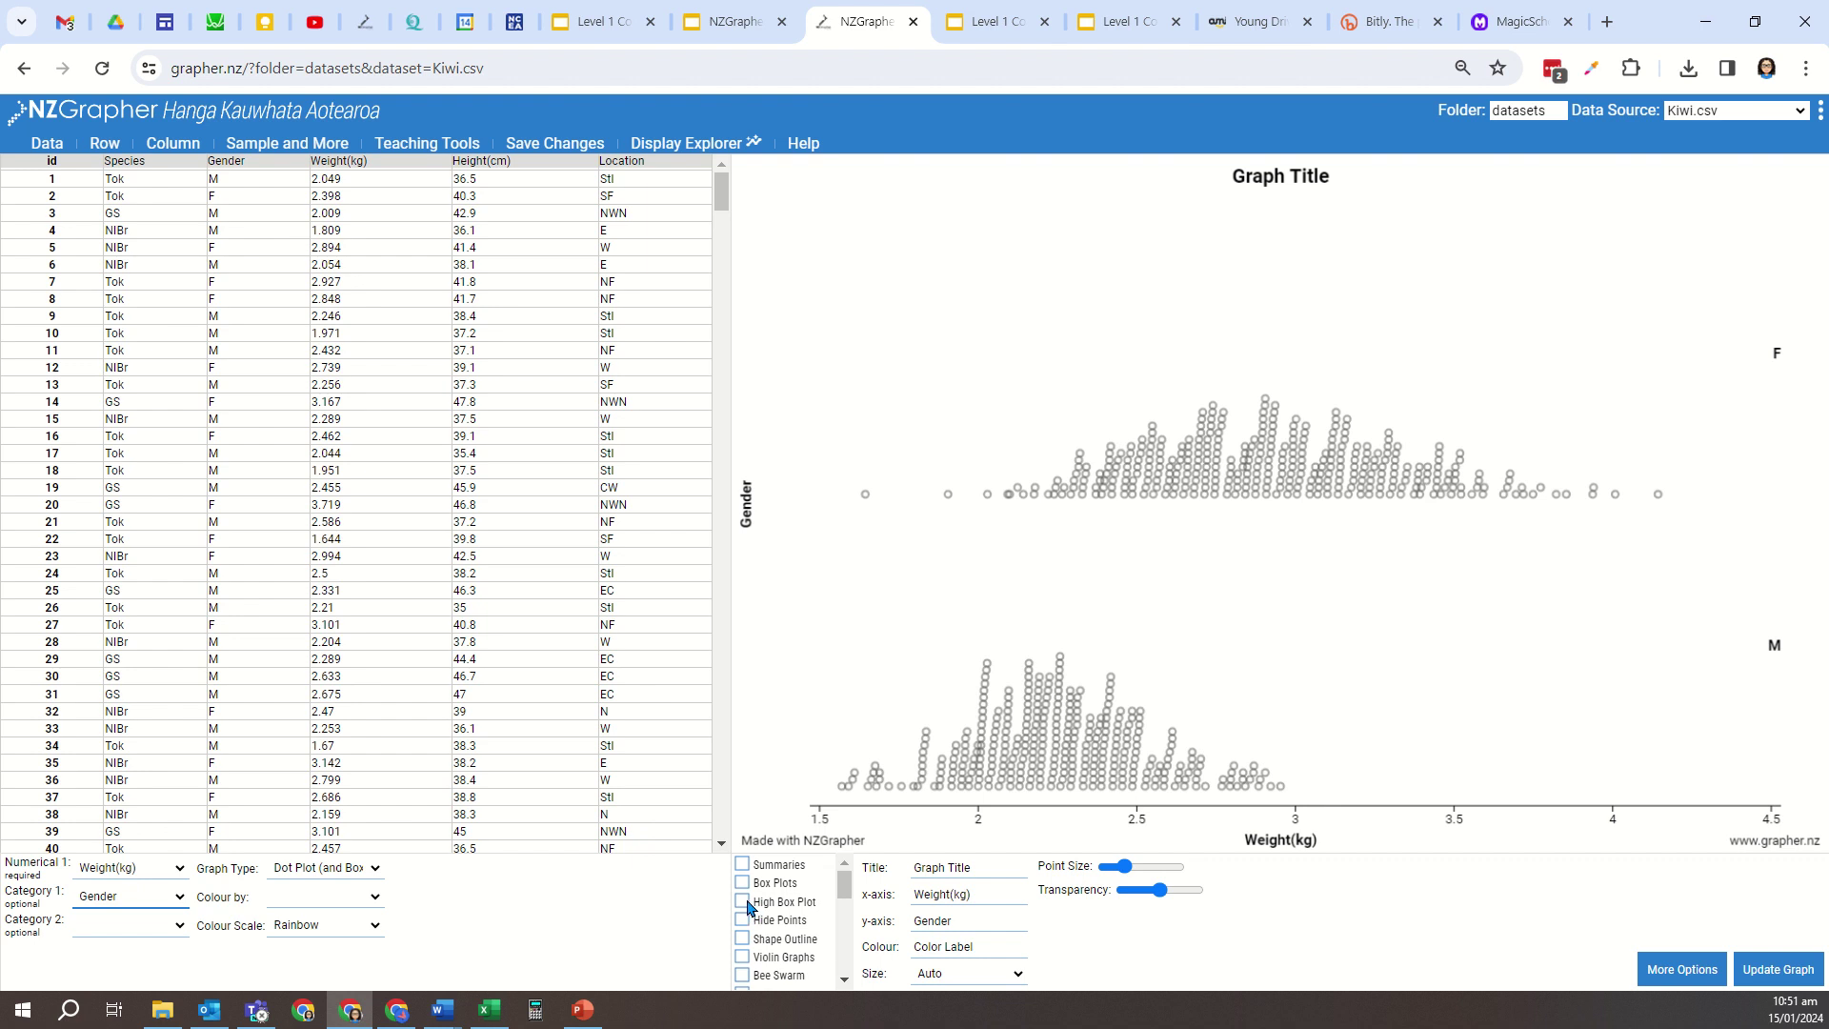
- Show high box plots with points hidden, retitle to 'Kiwi bird investigation', and update the graph
left_click(742, 901)
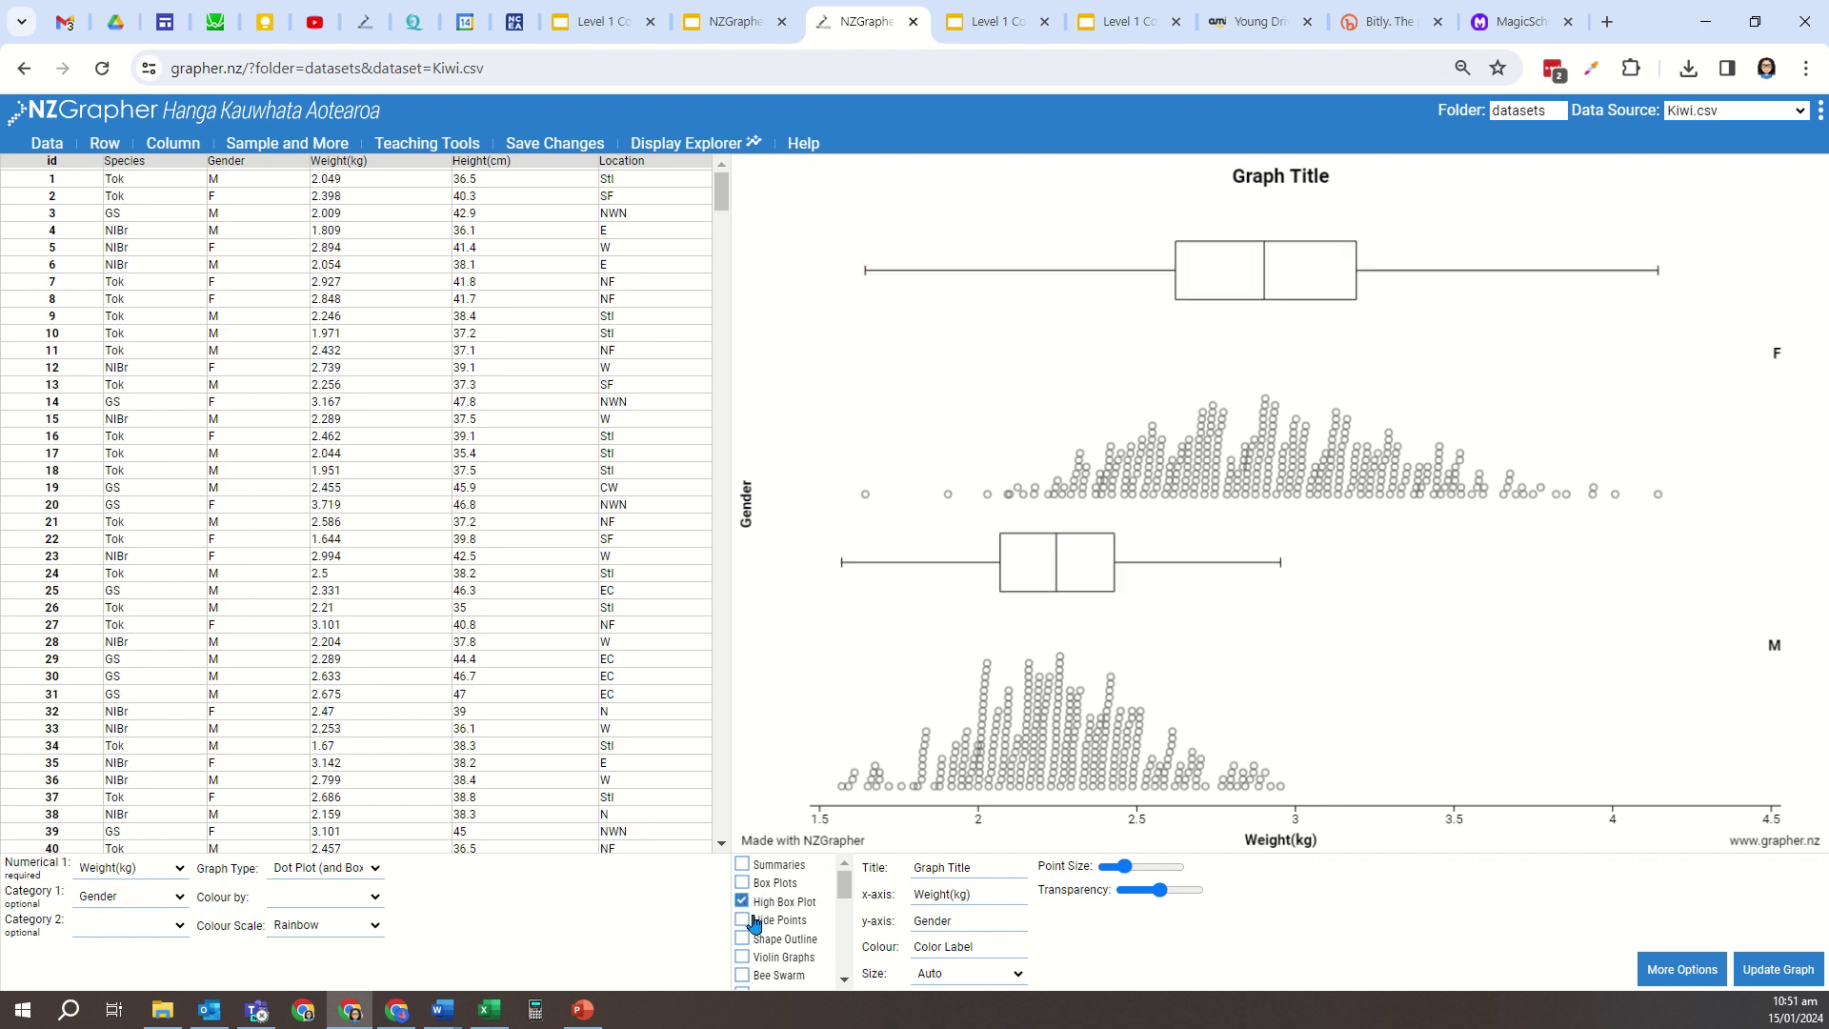
scroll(756, 922, "down", 2)
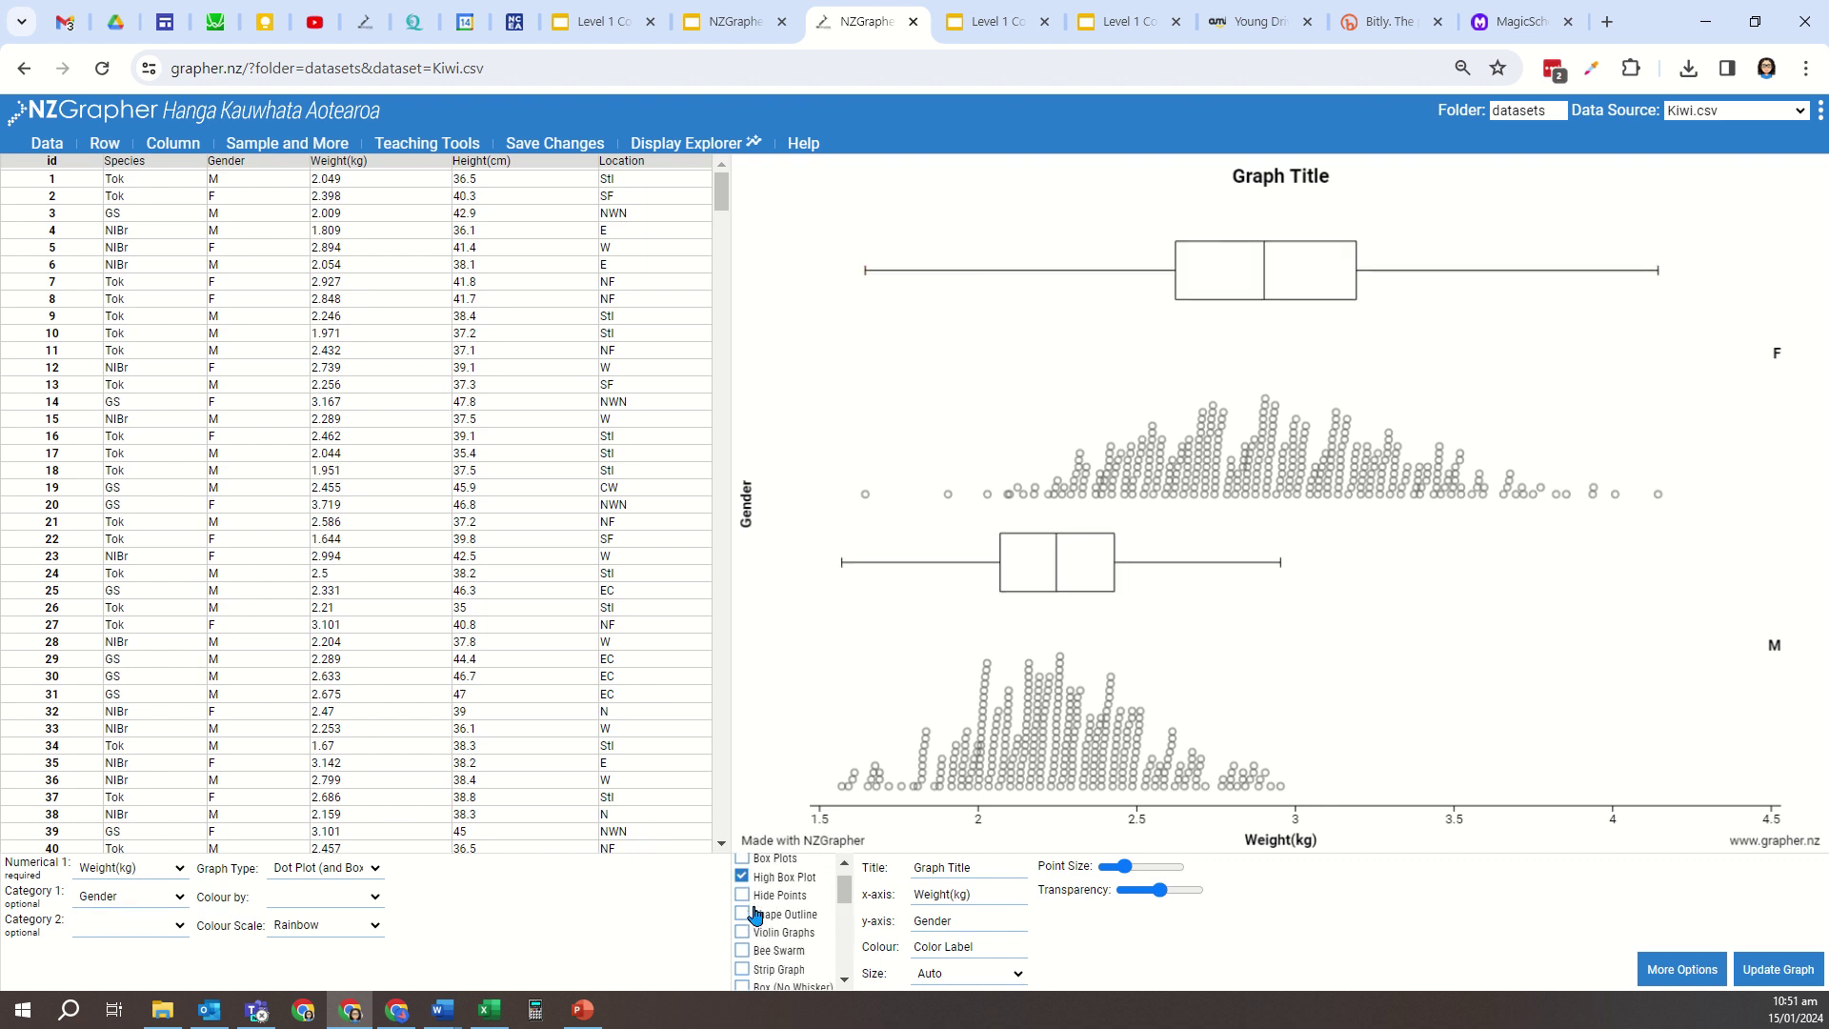
scroll(750, 912, "up", 2)
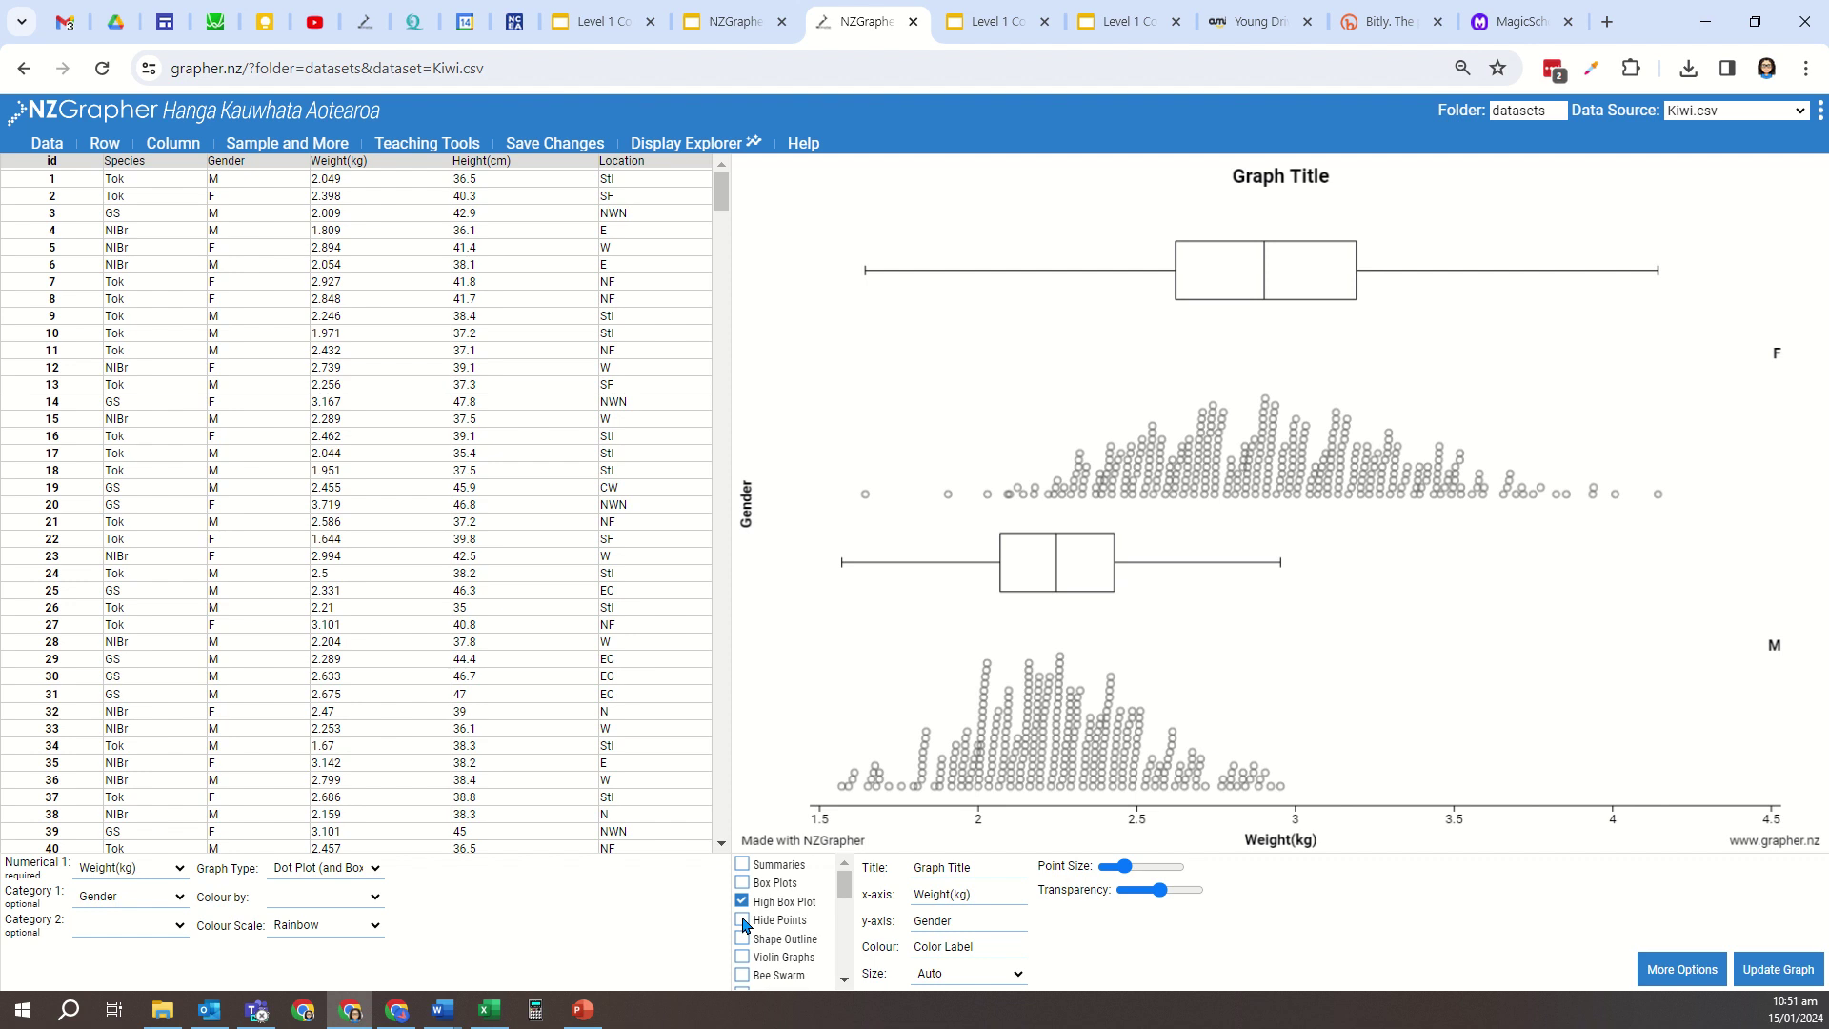
left_click(742, 920)
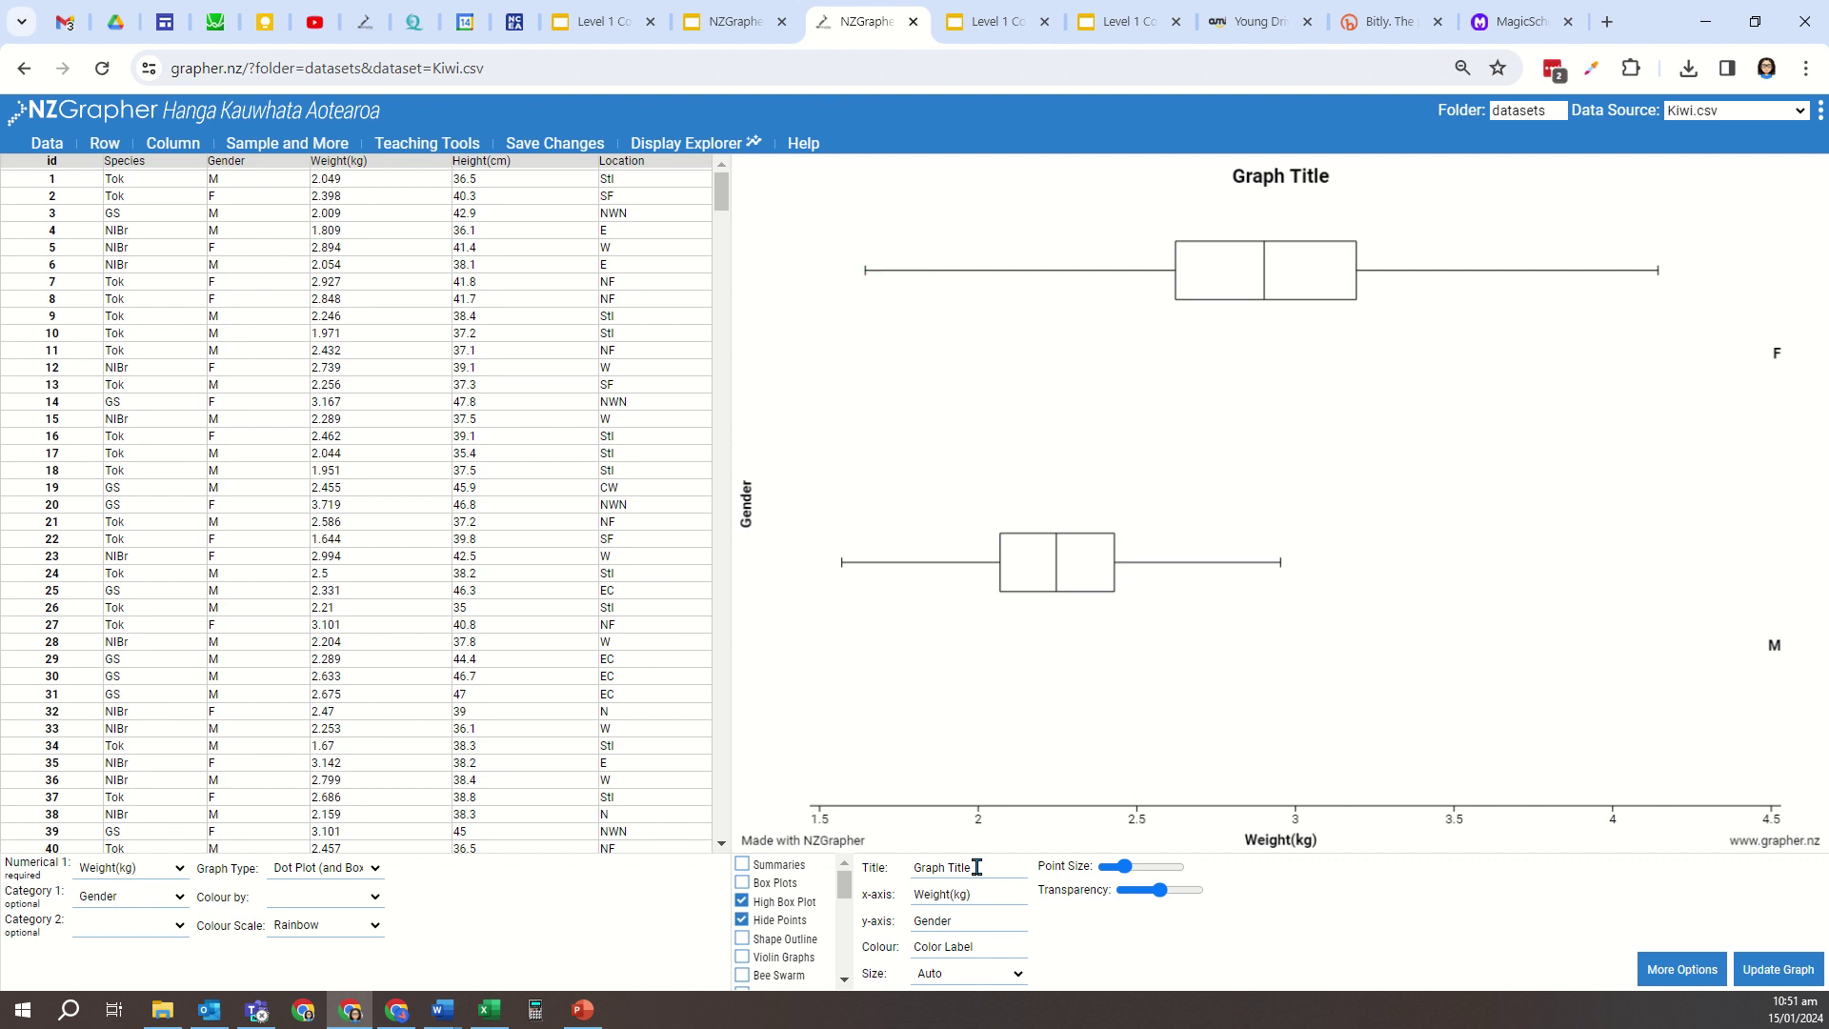
left_click_drag(977, 867, 865, 913)
type("Kiwi bird investigation")
left_click(1791, 966)
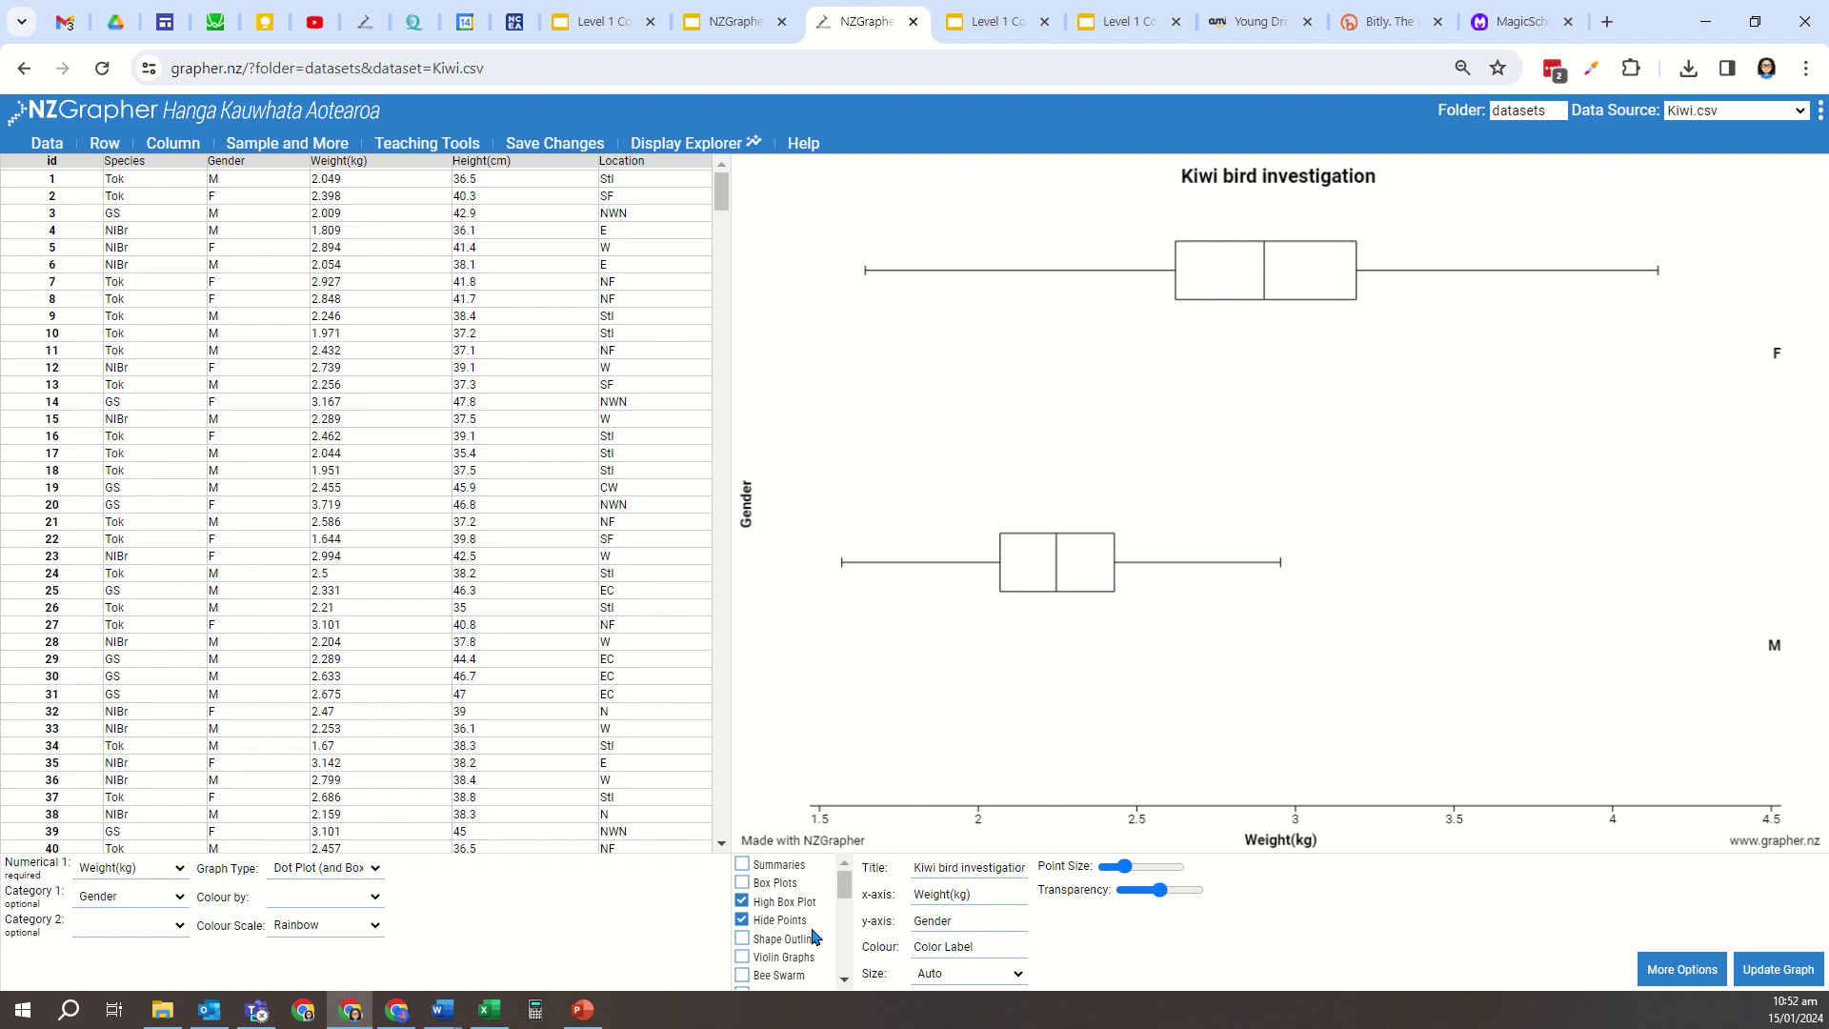
- Set the ½ ¾ Rule option to 'Top ½, Bottom ¾' to shade the gender weight box plots
scroll(805, 941, "down", 1)
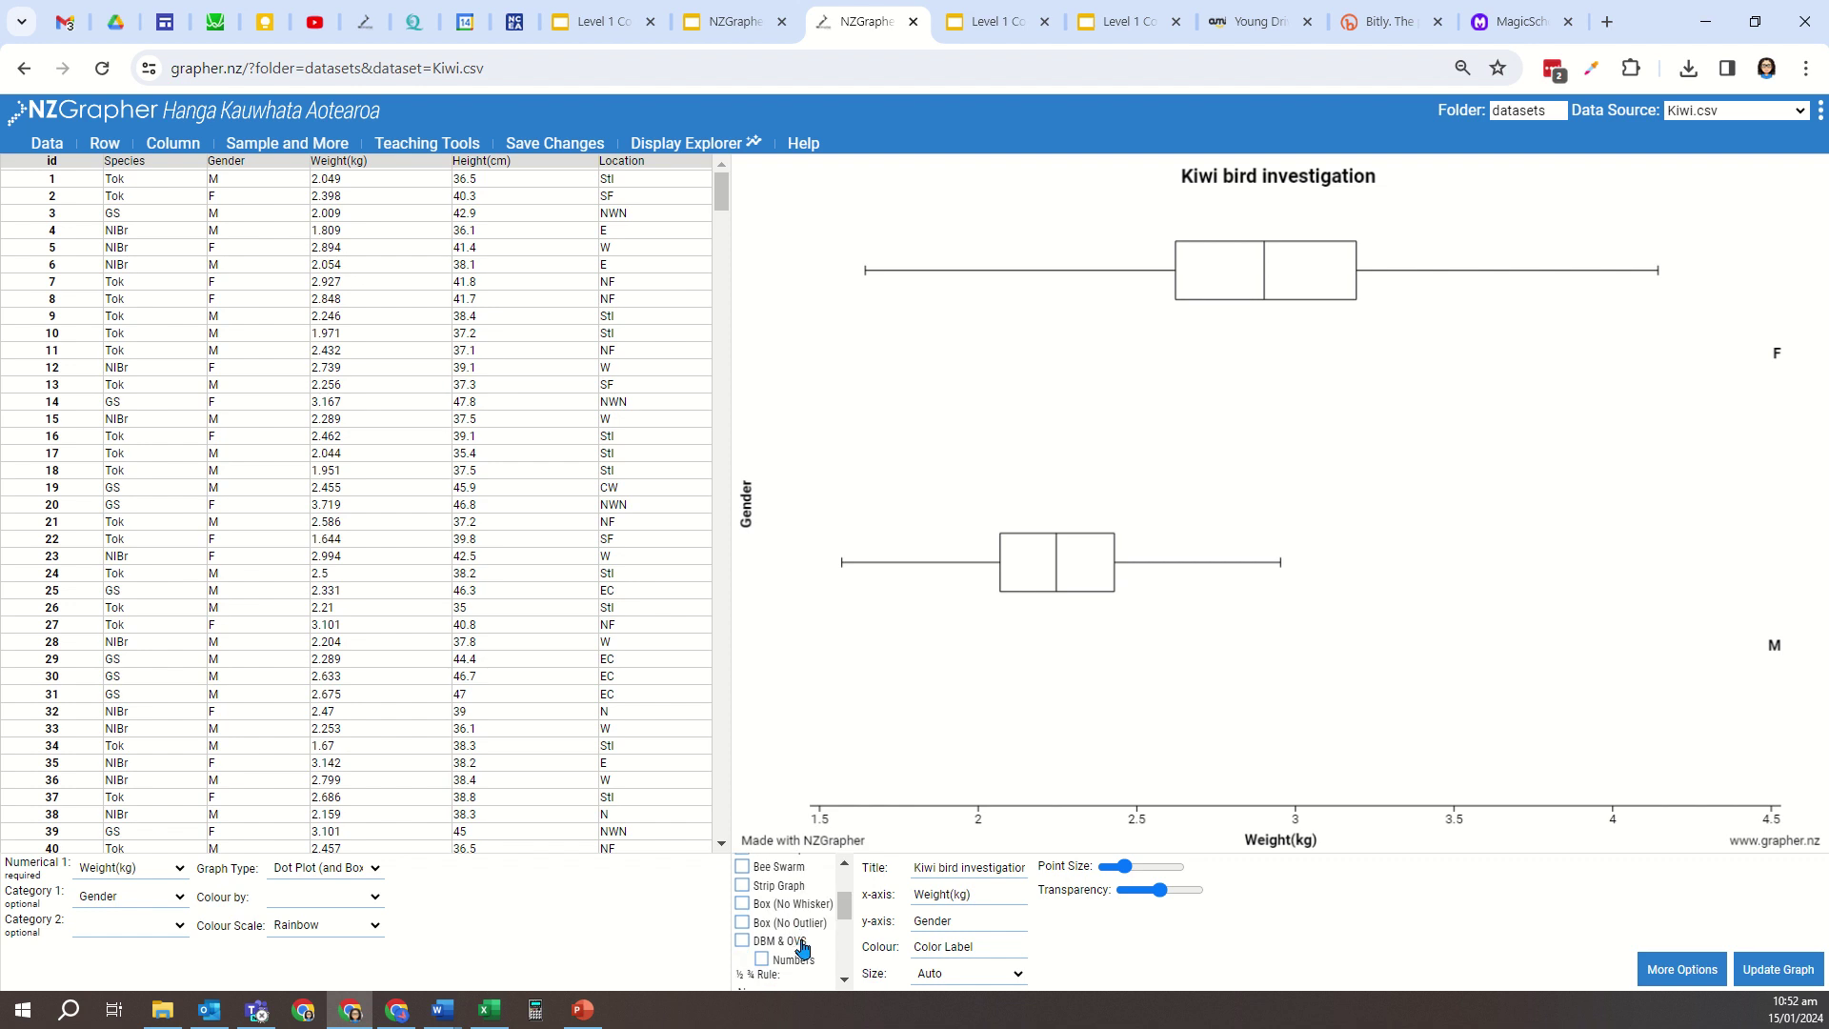
left_click(844, 981)
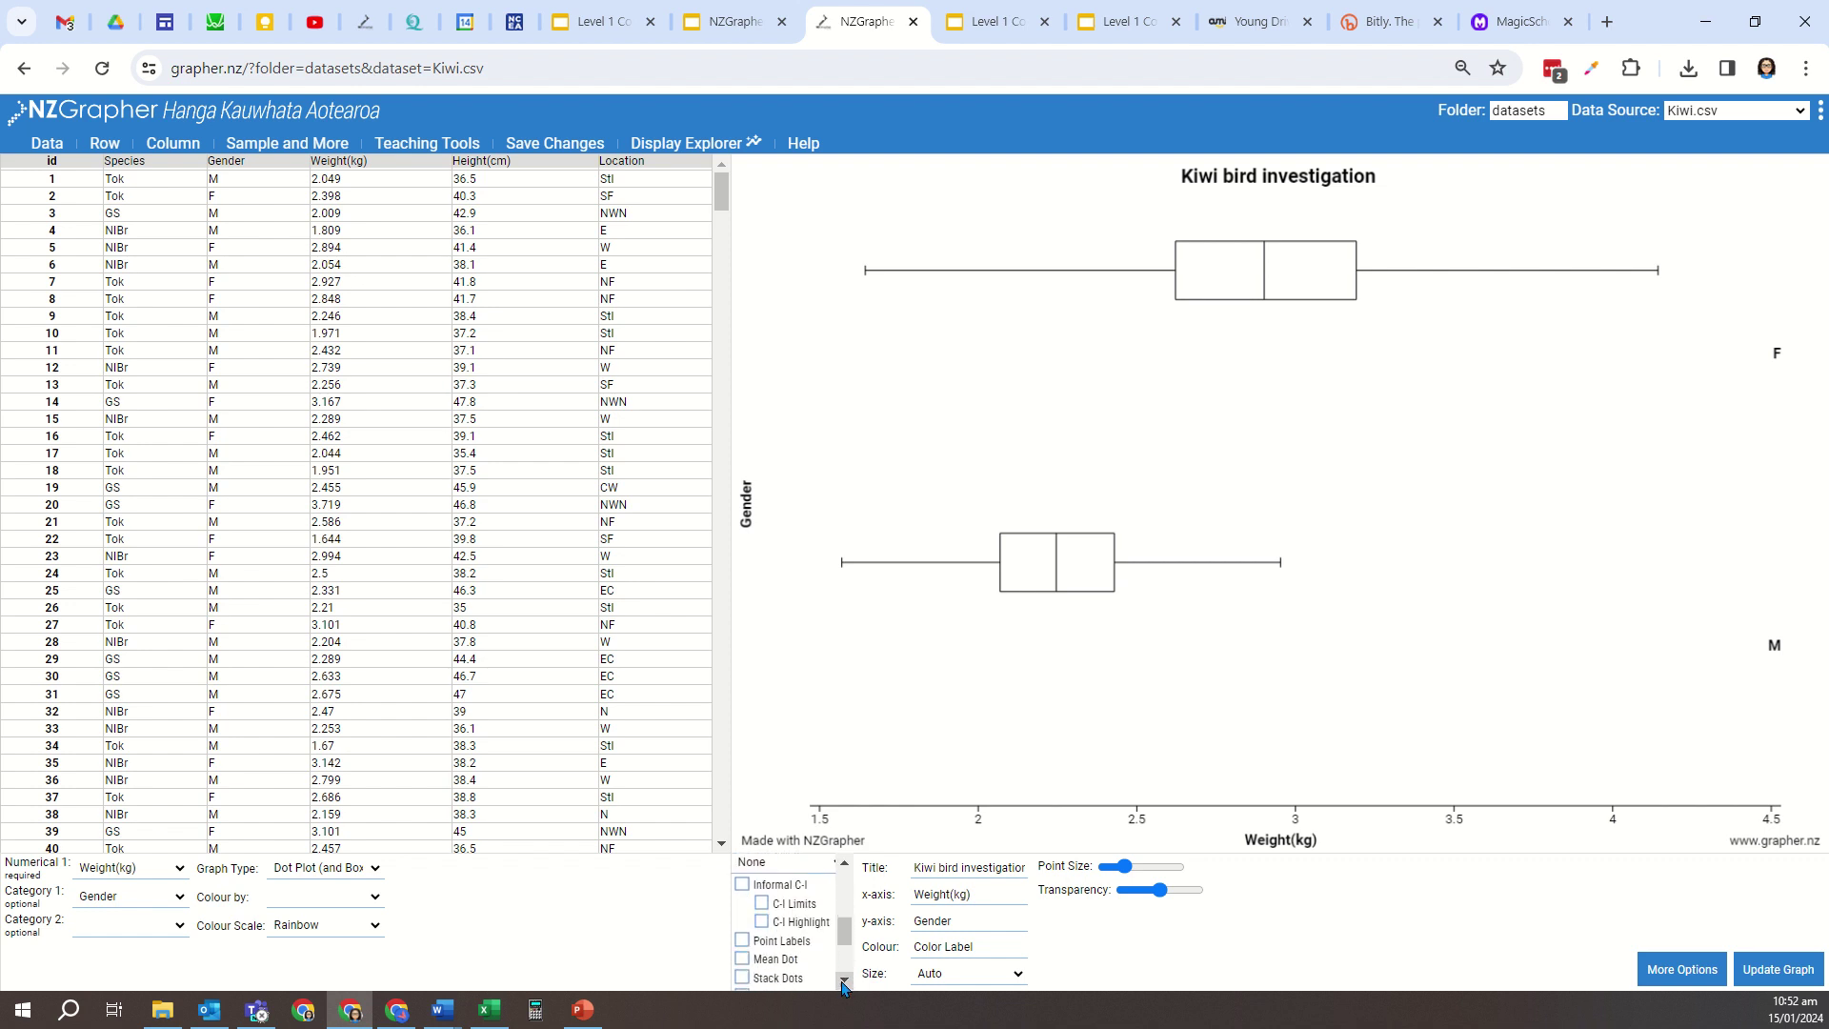
left_click(844, 863)
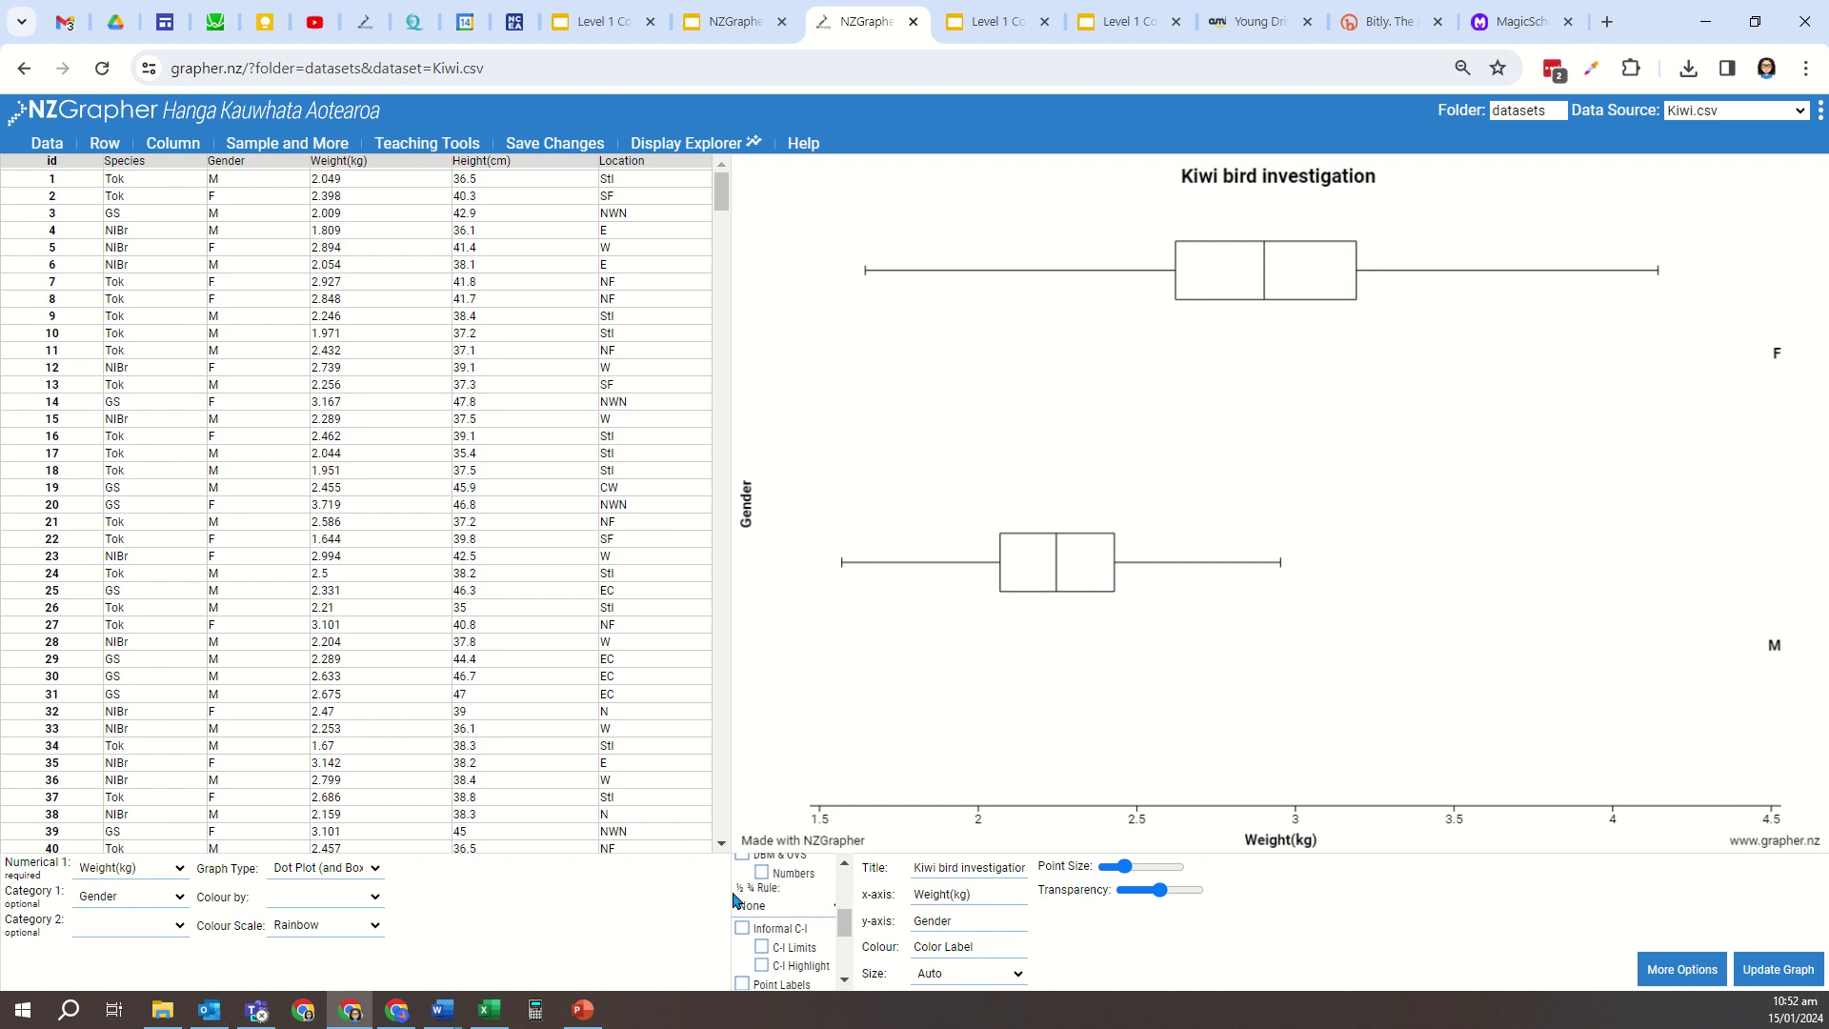
left_click(825, 907)
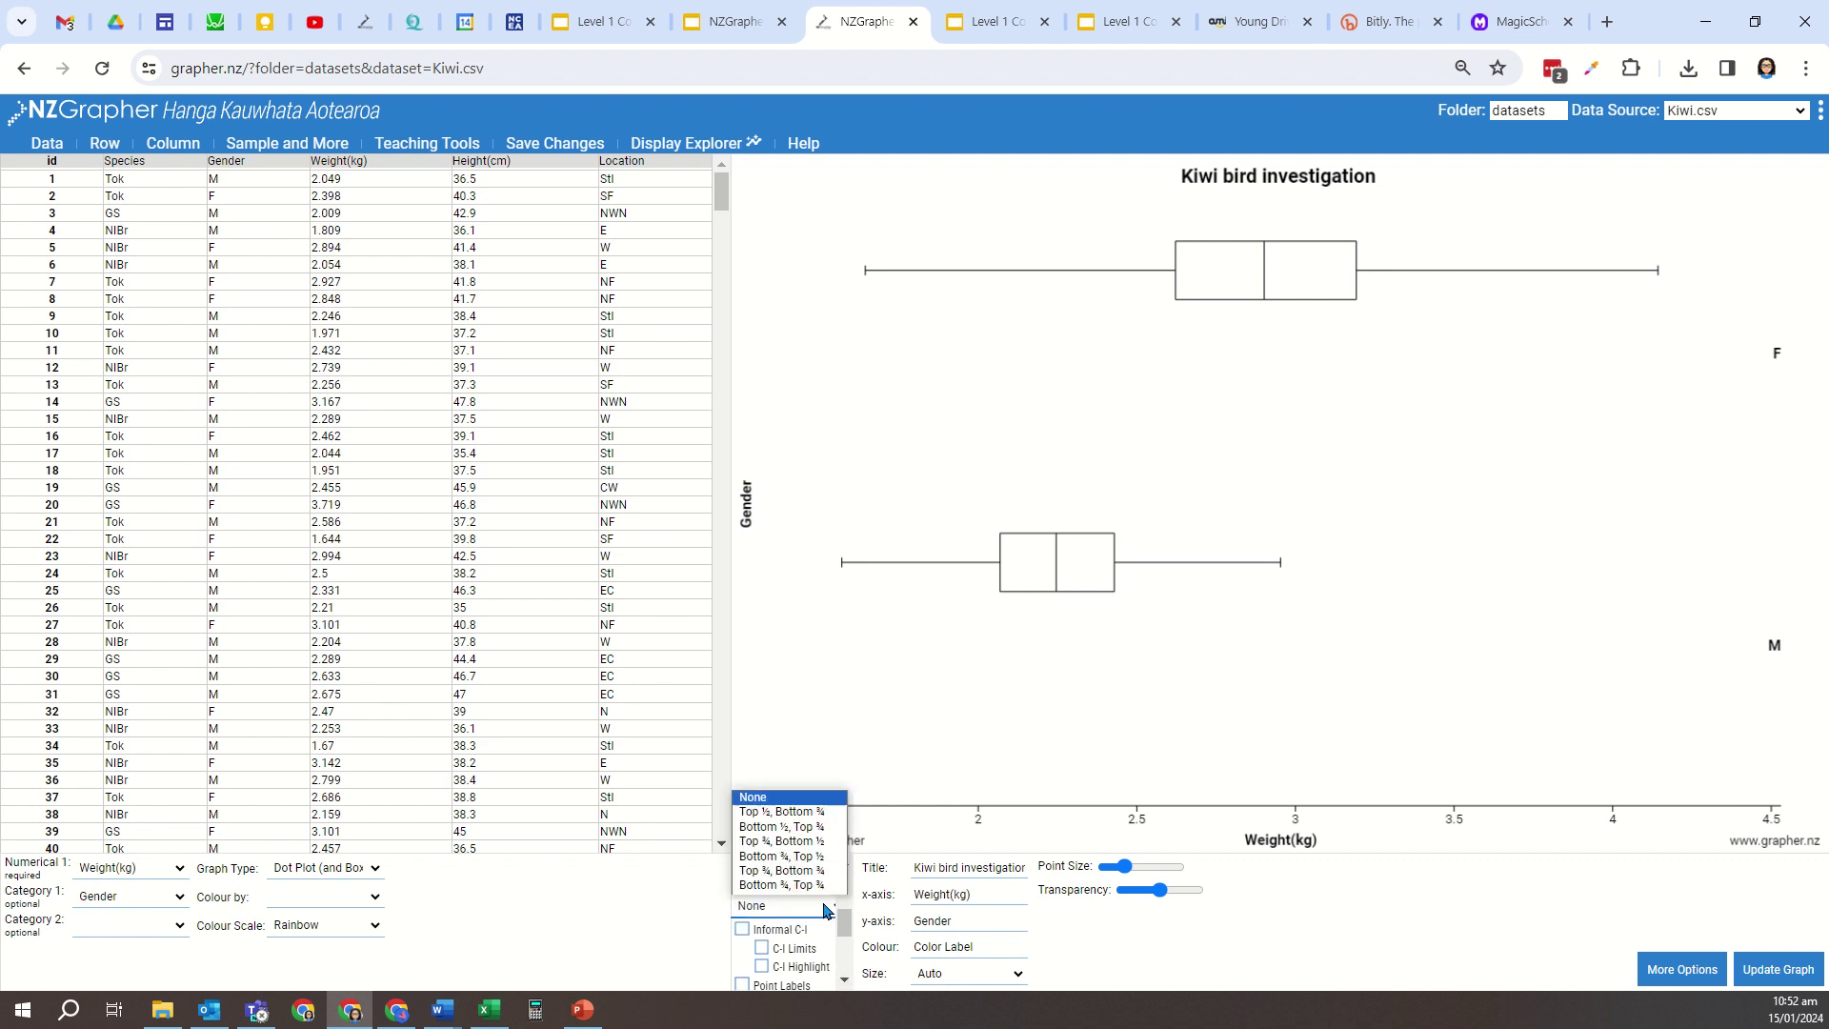
left_click(831, 811)
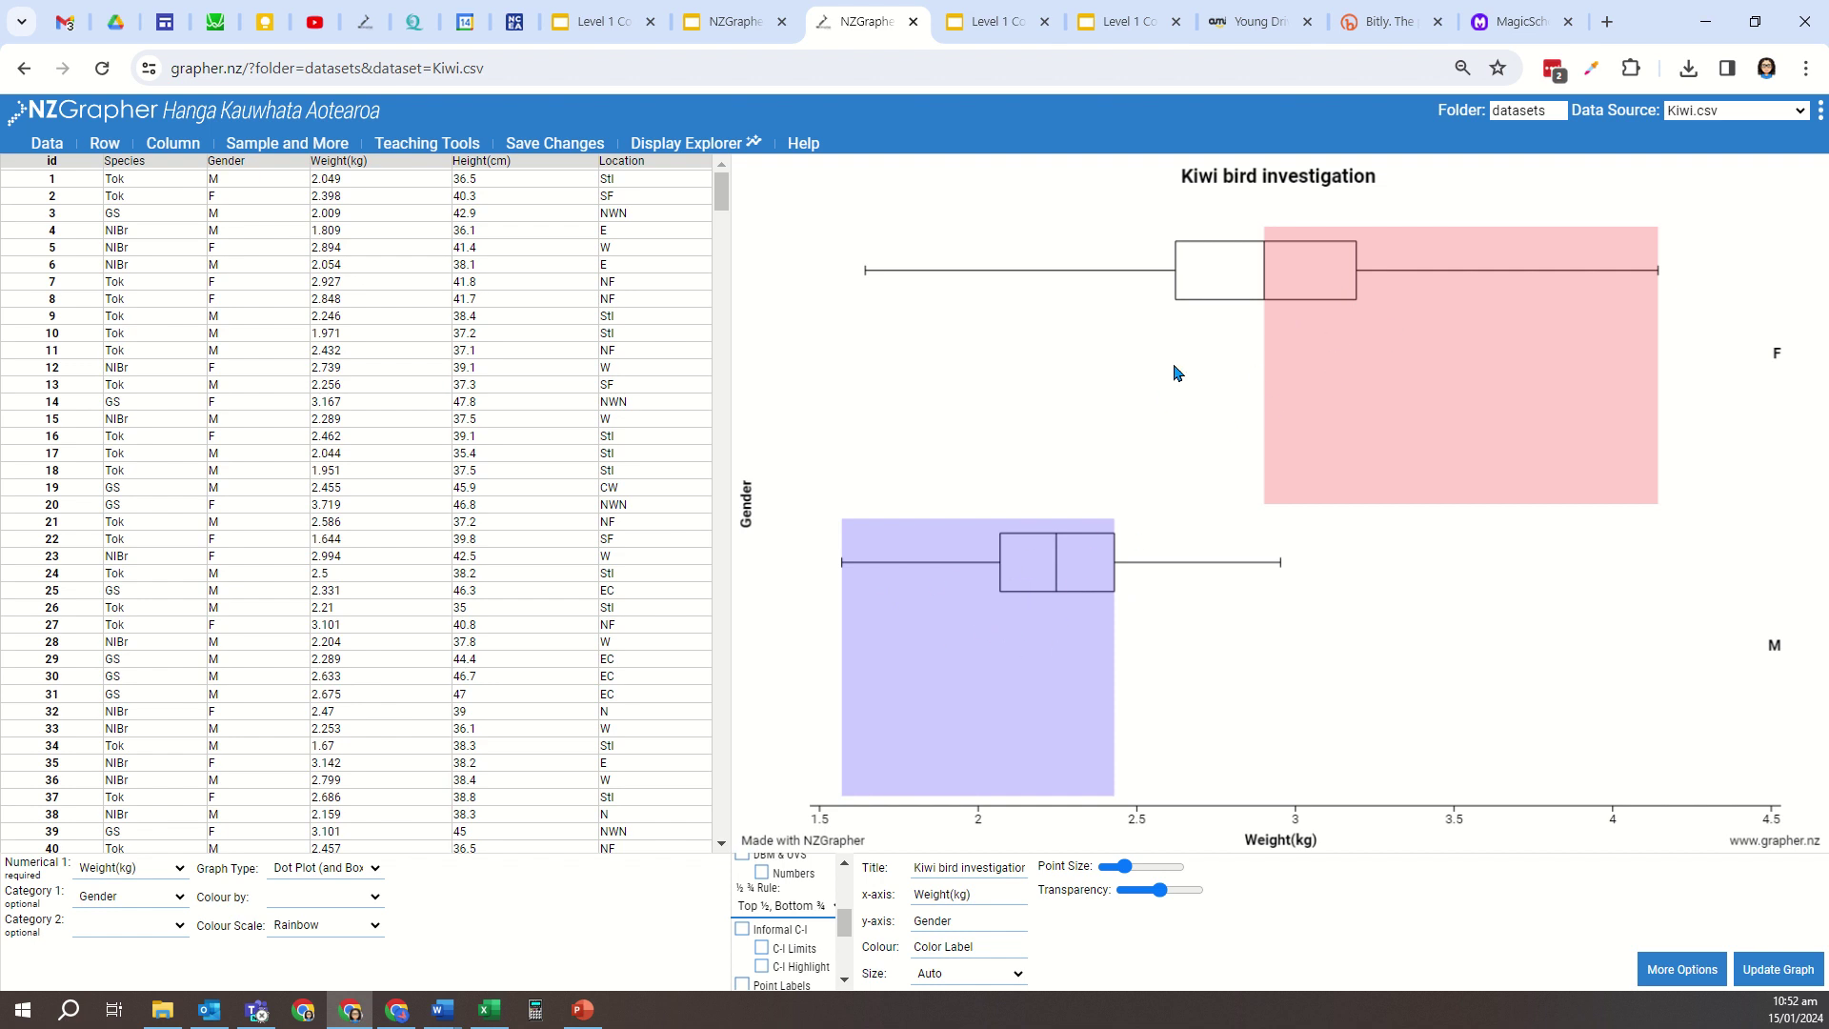
- Copy the shaded graph image into the Word document on page 2, then return to NZGrapher
right_click(1192, 426)
left_click(1255, 512)
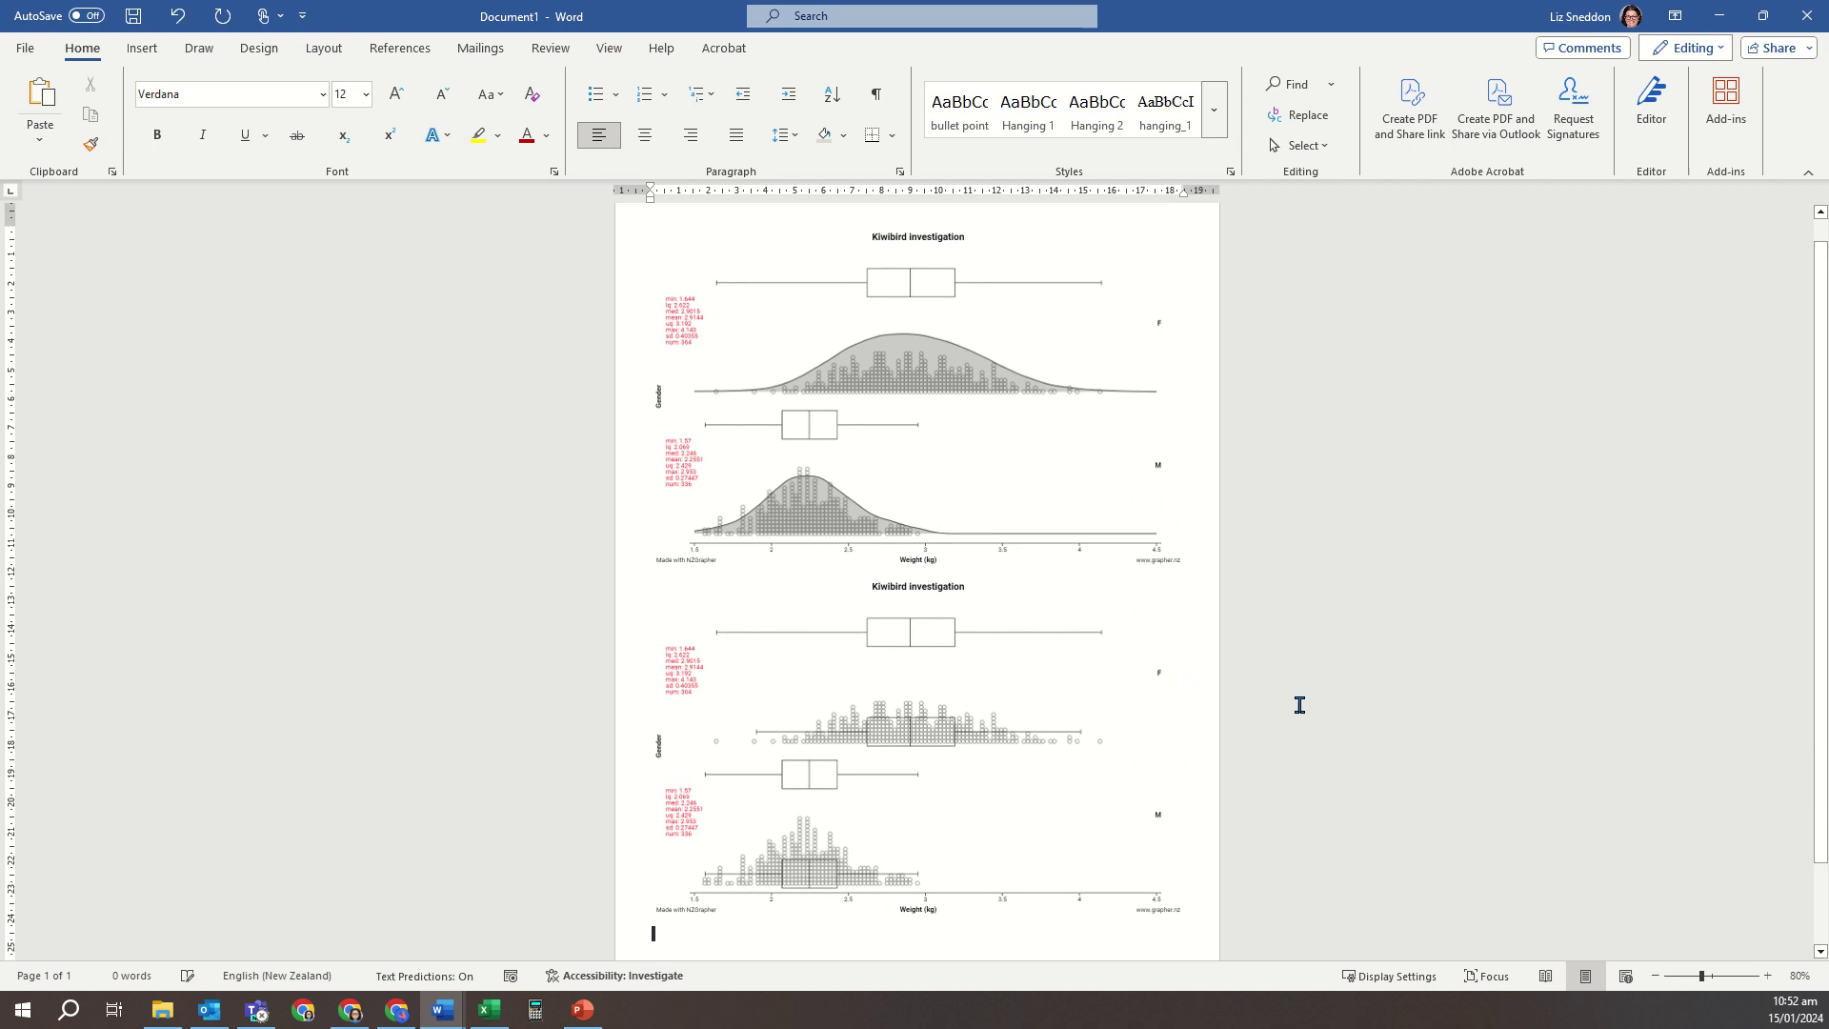
key("ctrl+v")
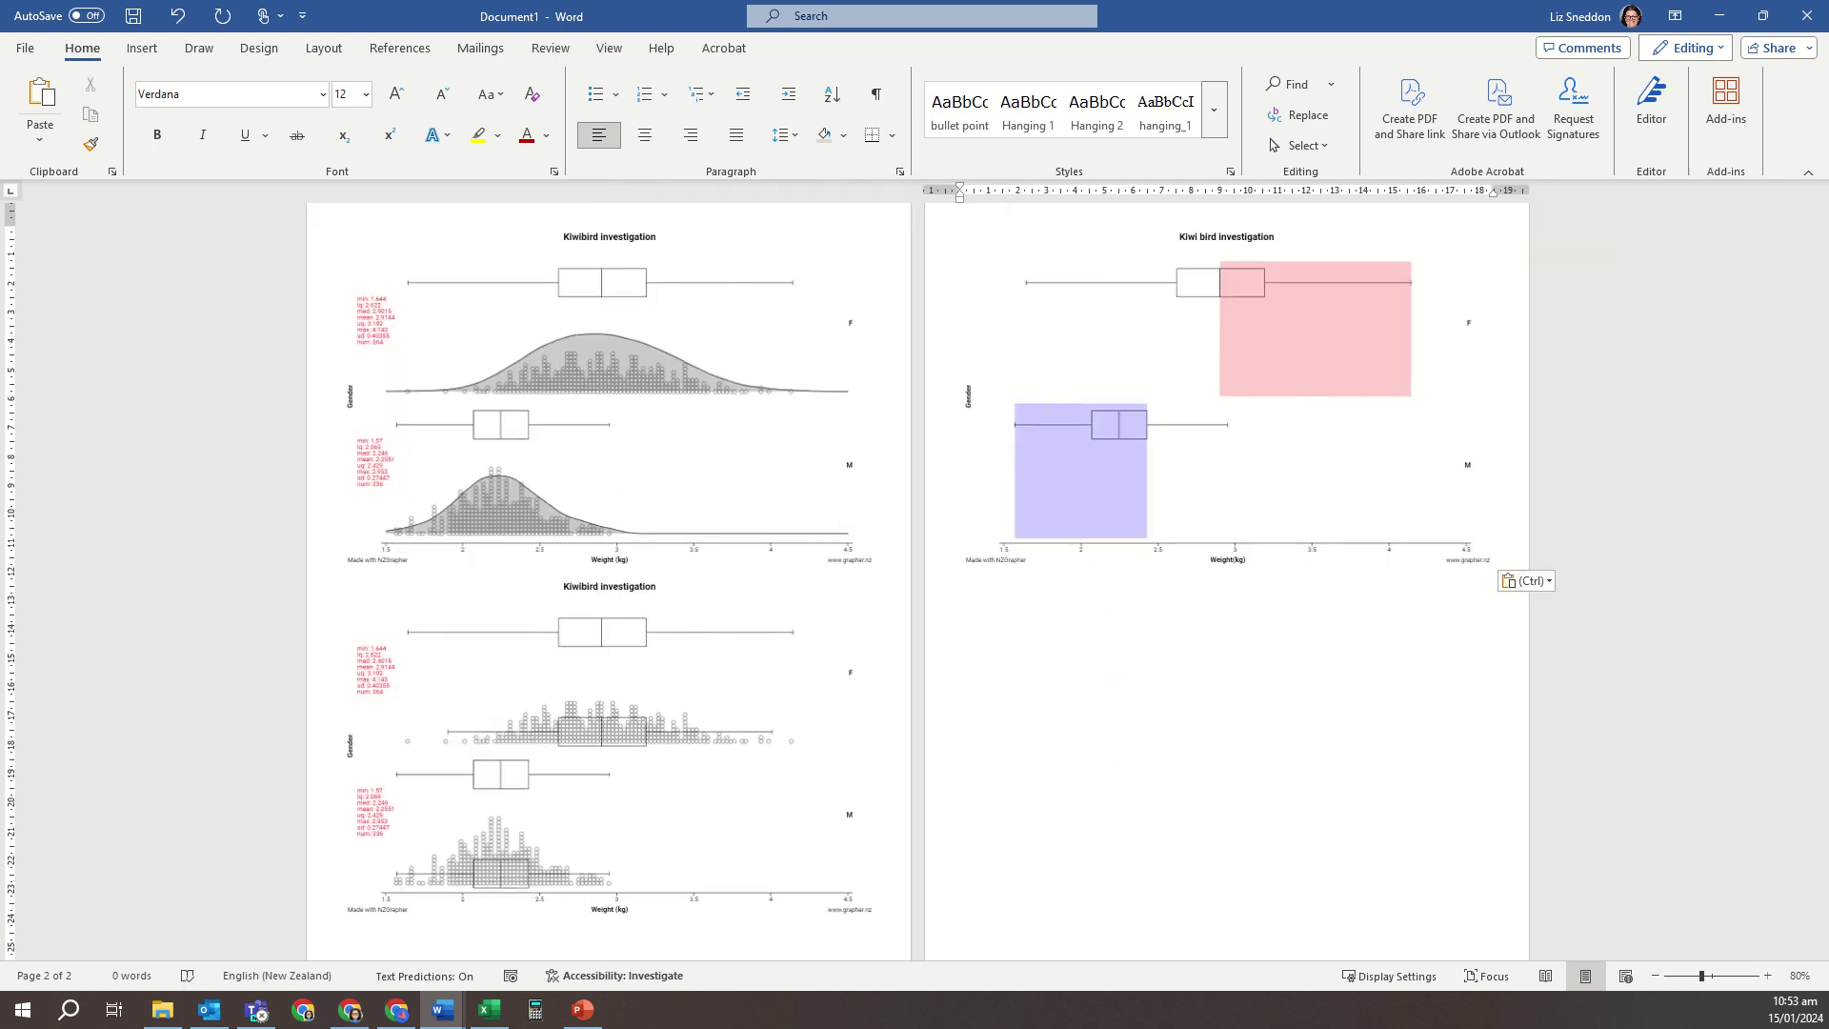
key("alt+Tab")
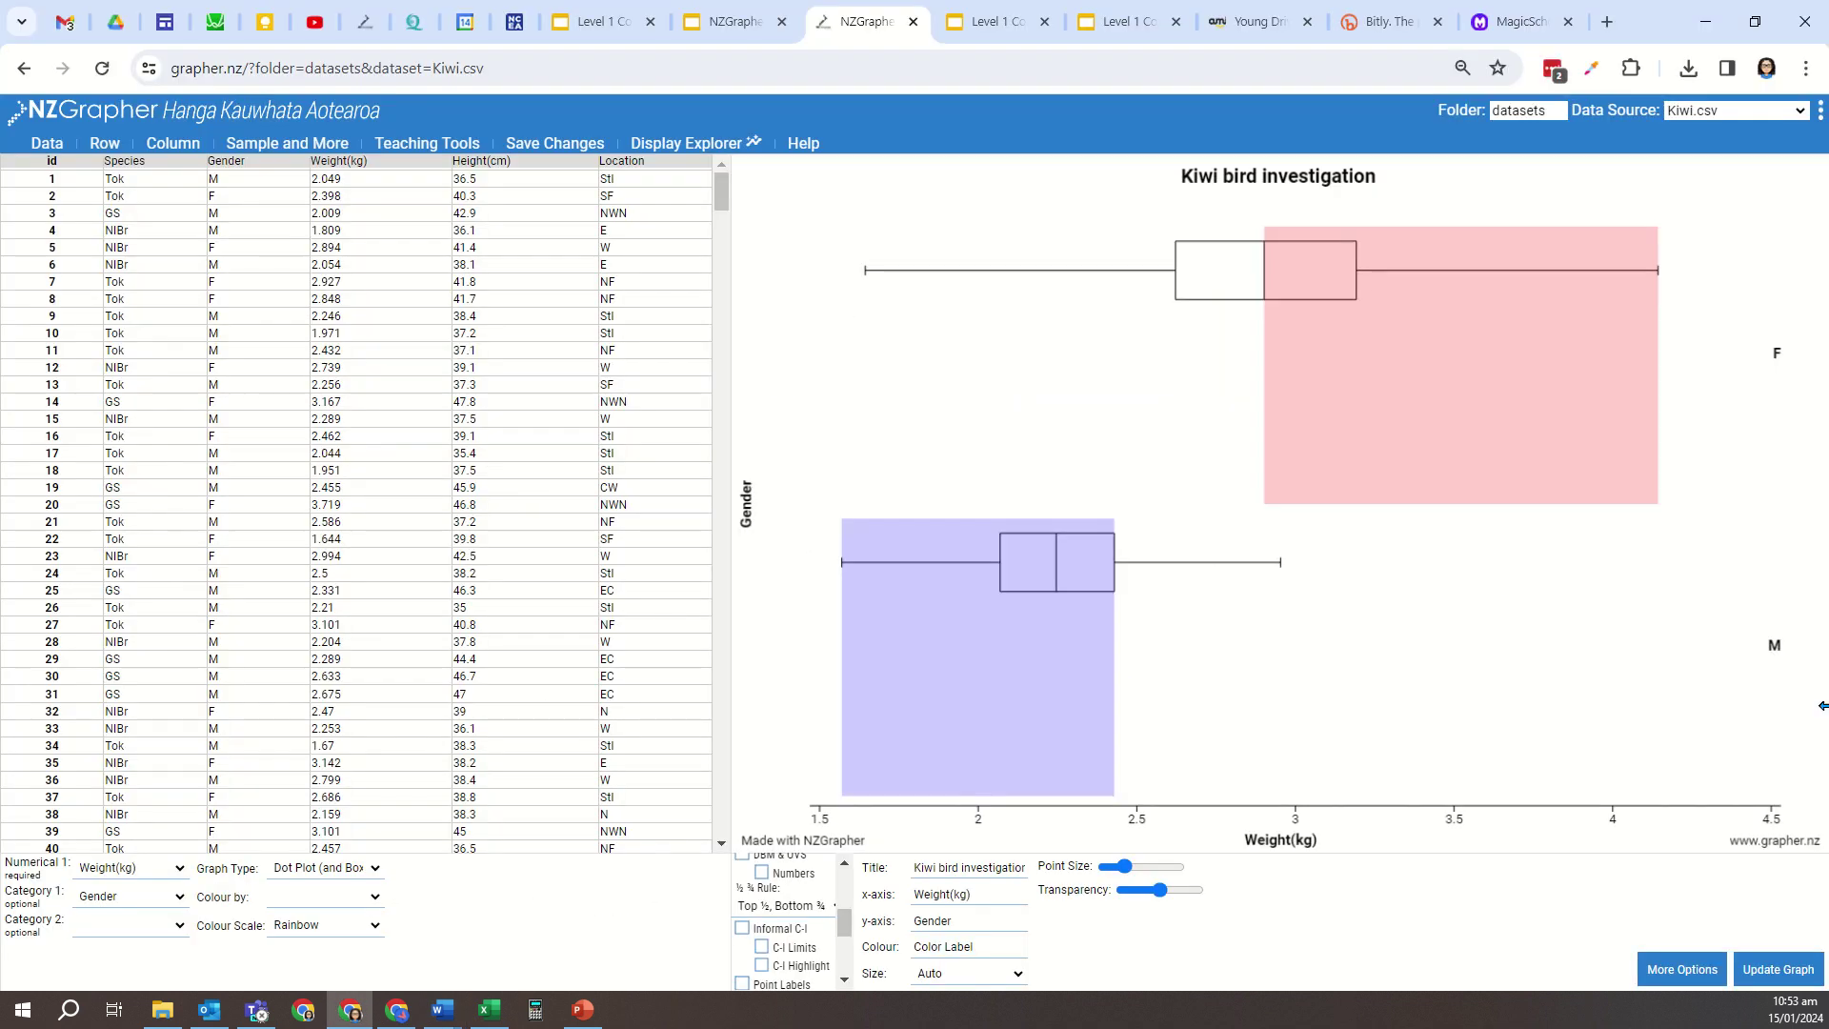
- Switch the ½ ¾ Rule shading to 'Bottom ½, Top ¾'
left_click(791, 912)
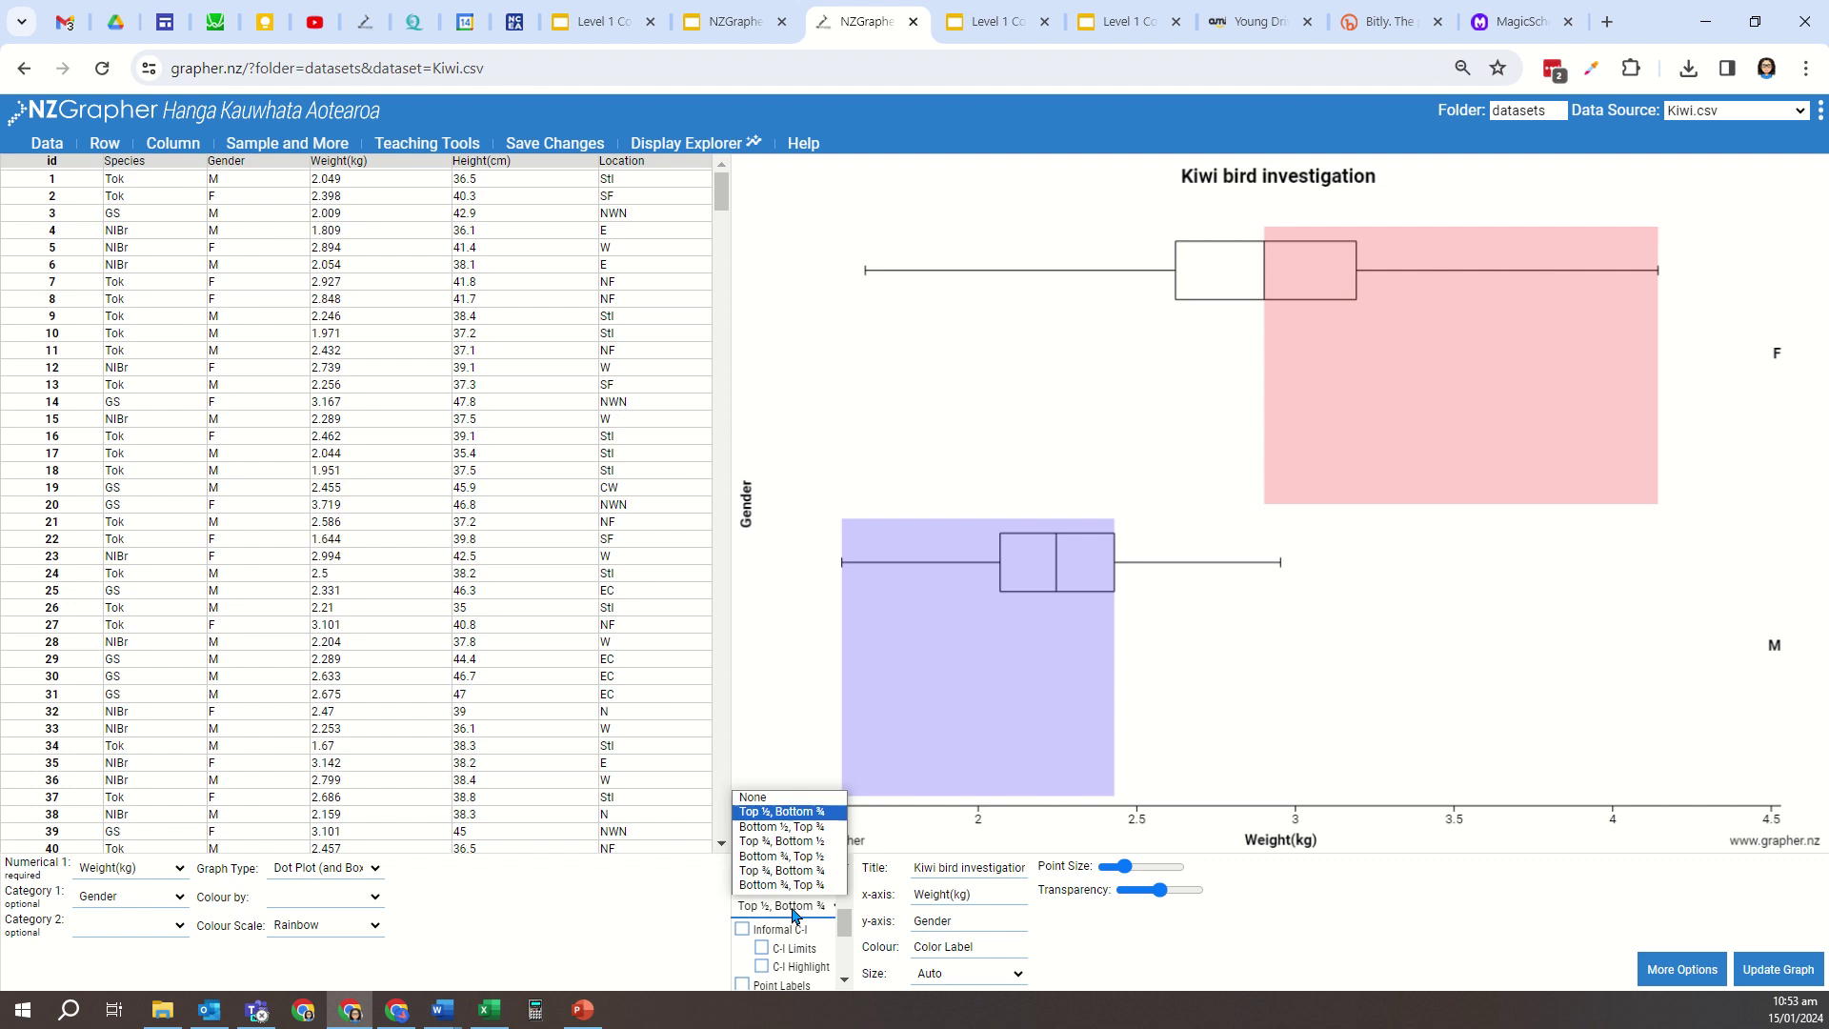
left_click(781, 827)
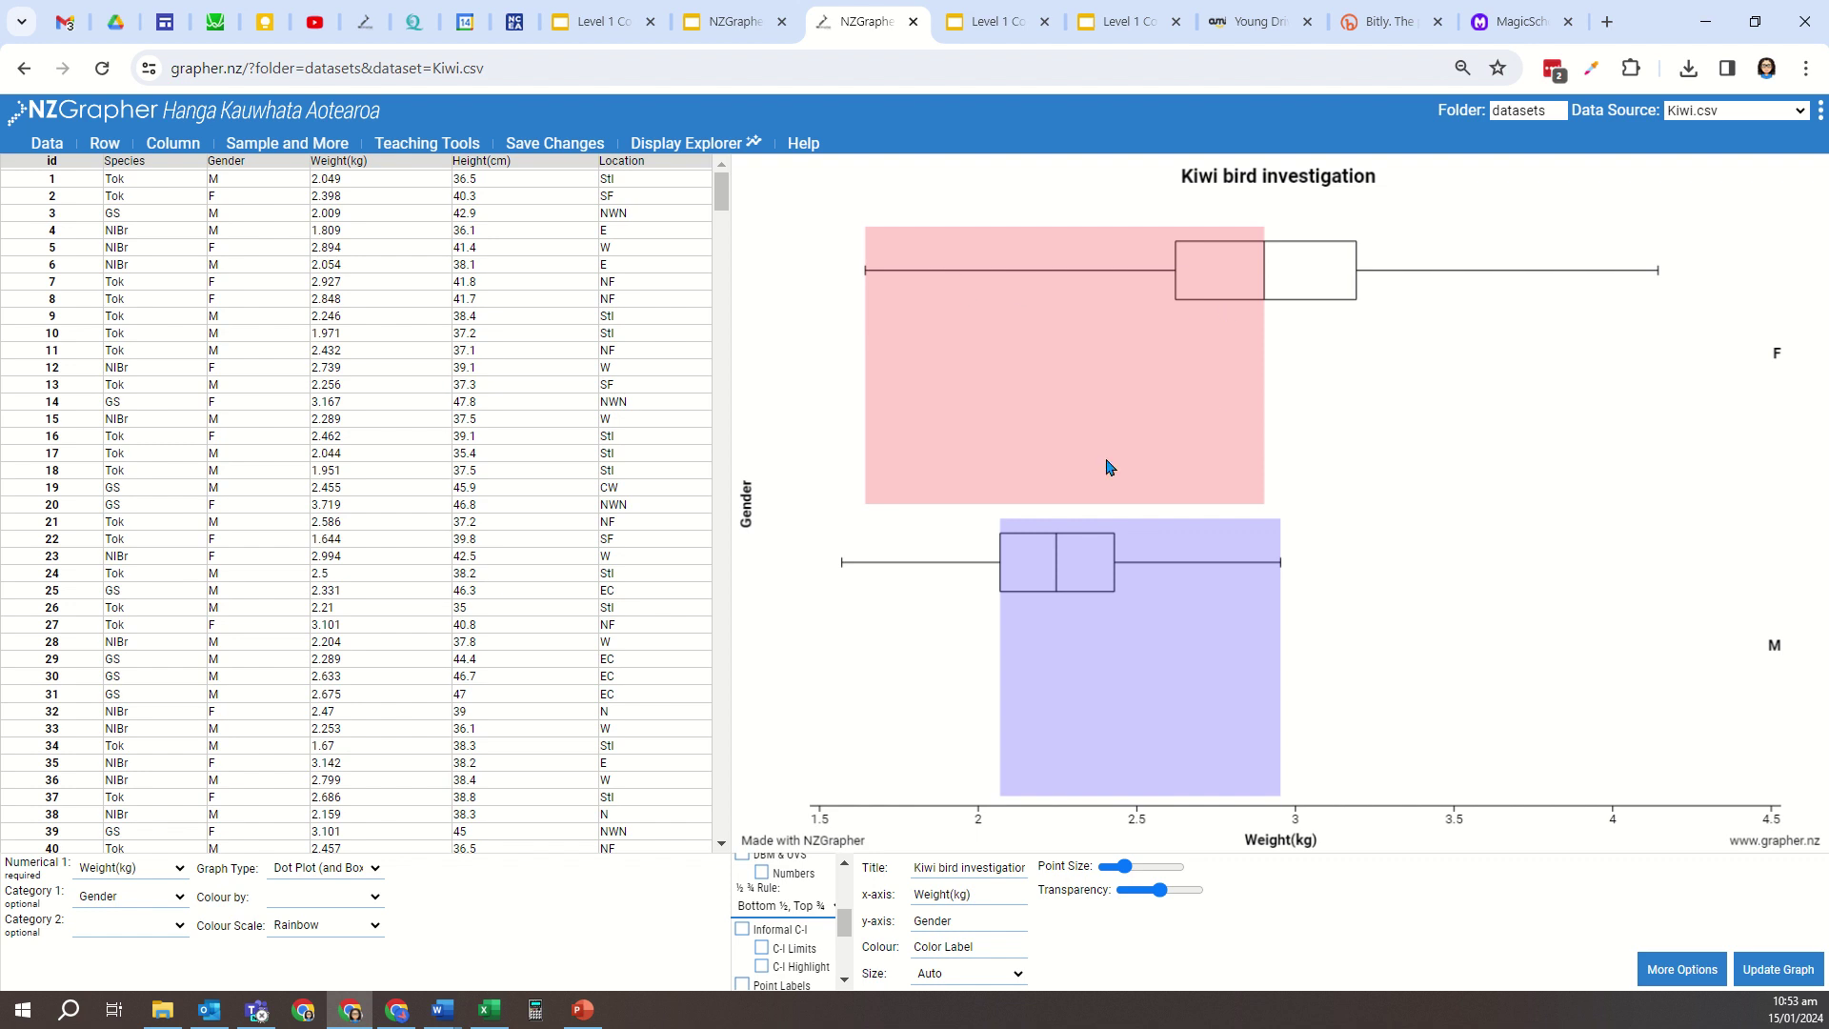
- Copy the Bottom ½, Top ¾ graph into Word below the first, then return to NZGrapher
right_click(1133, 426)
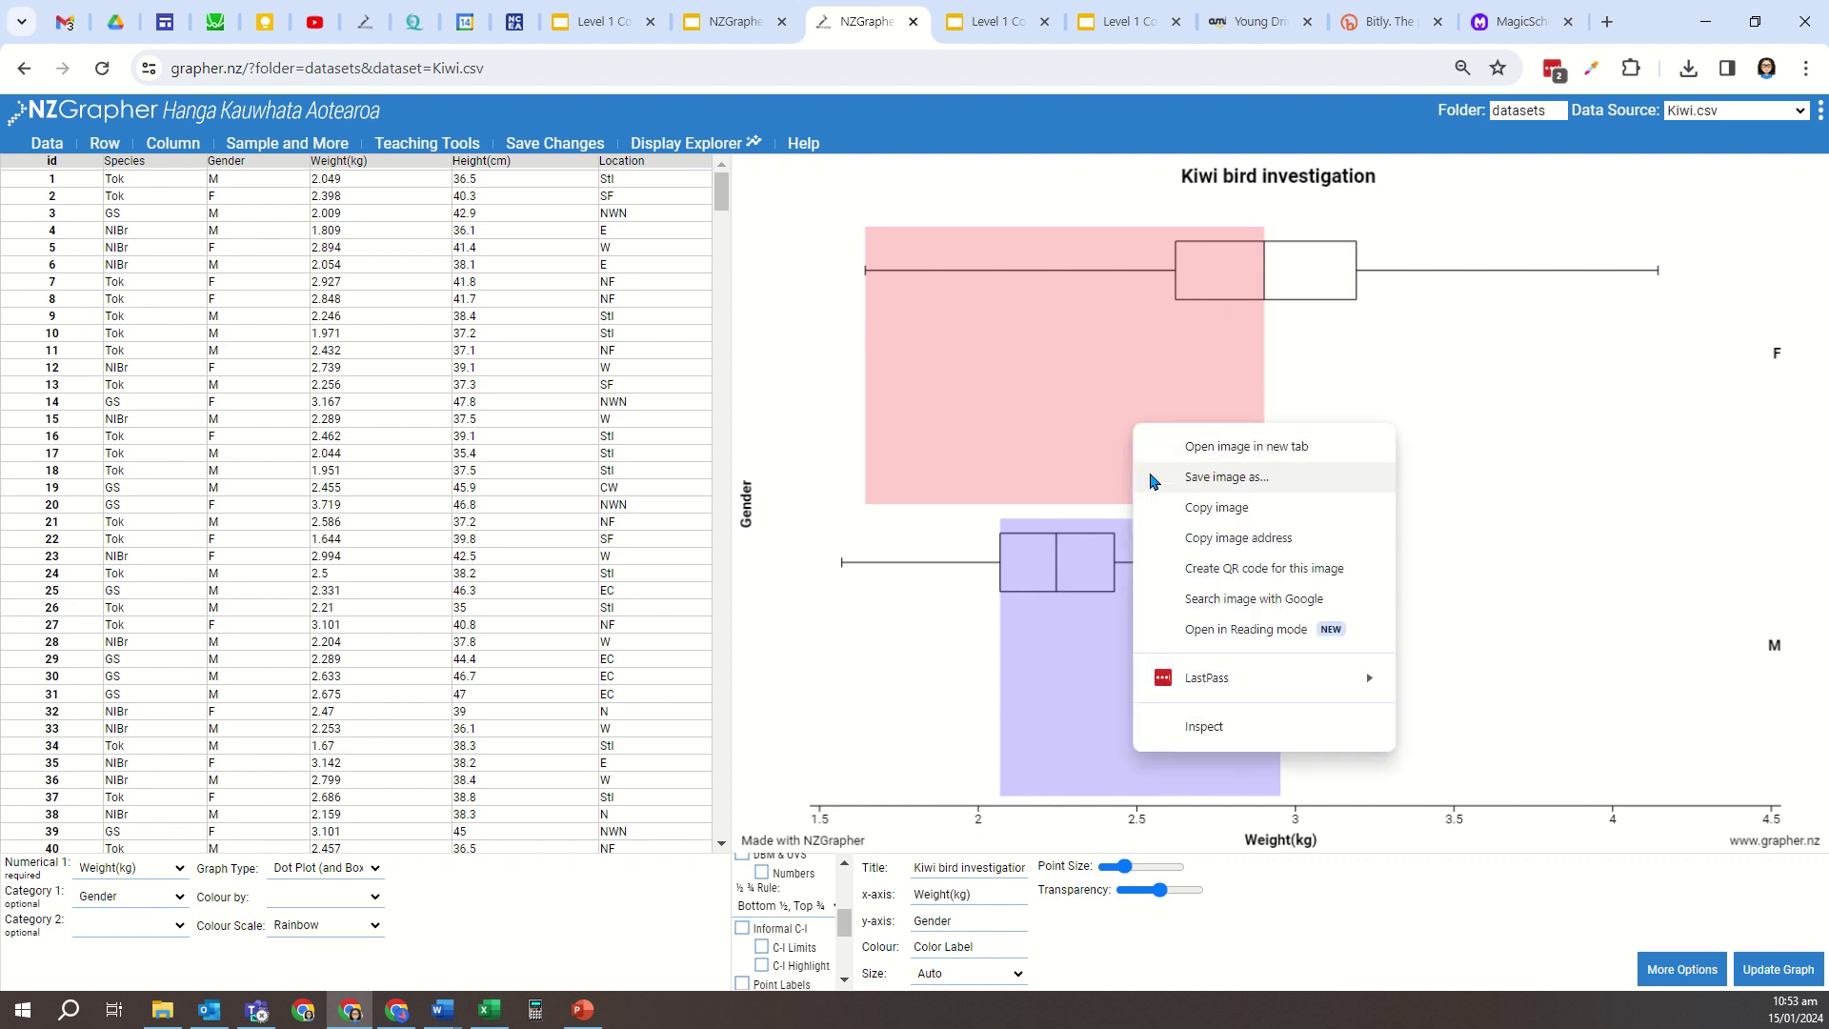
left_click(1195, 514)
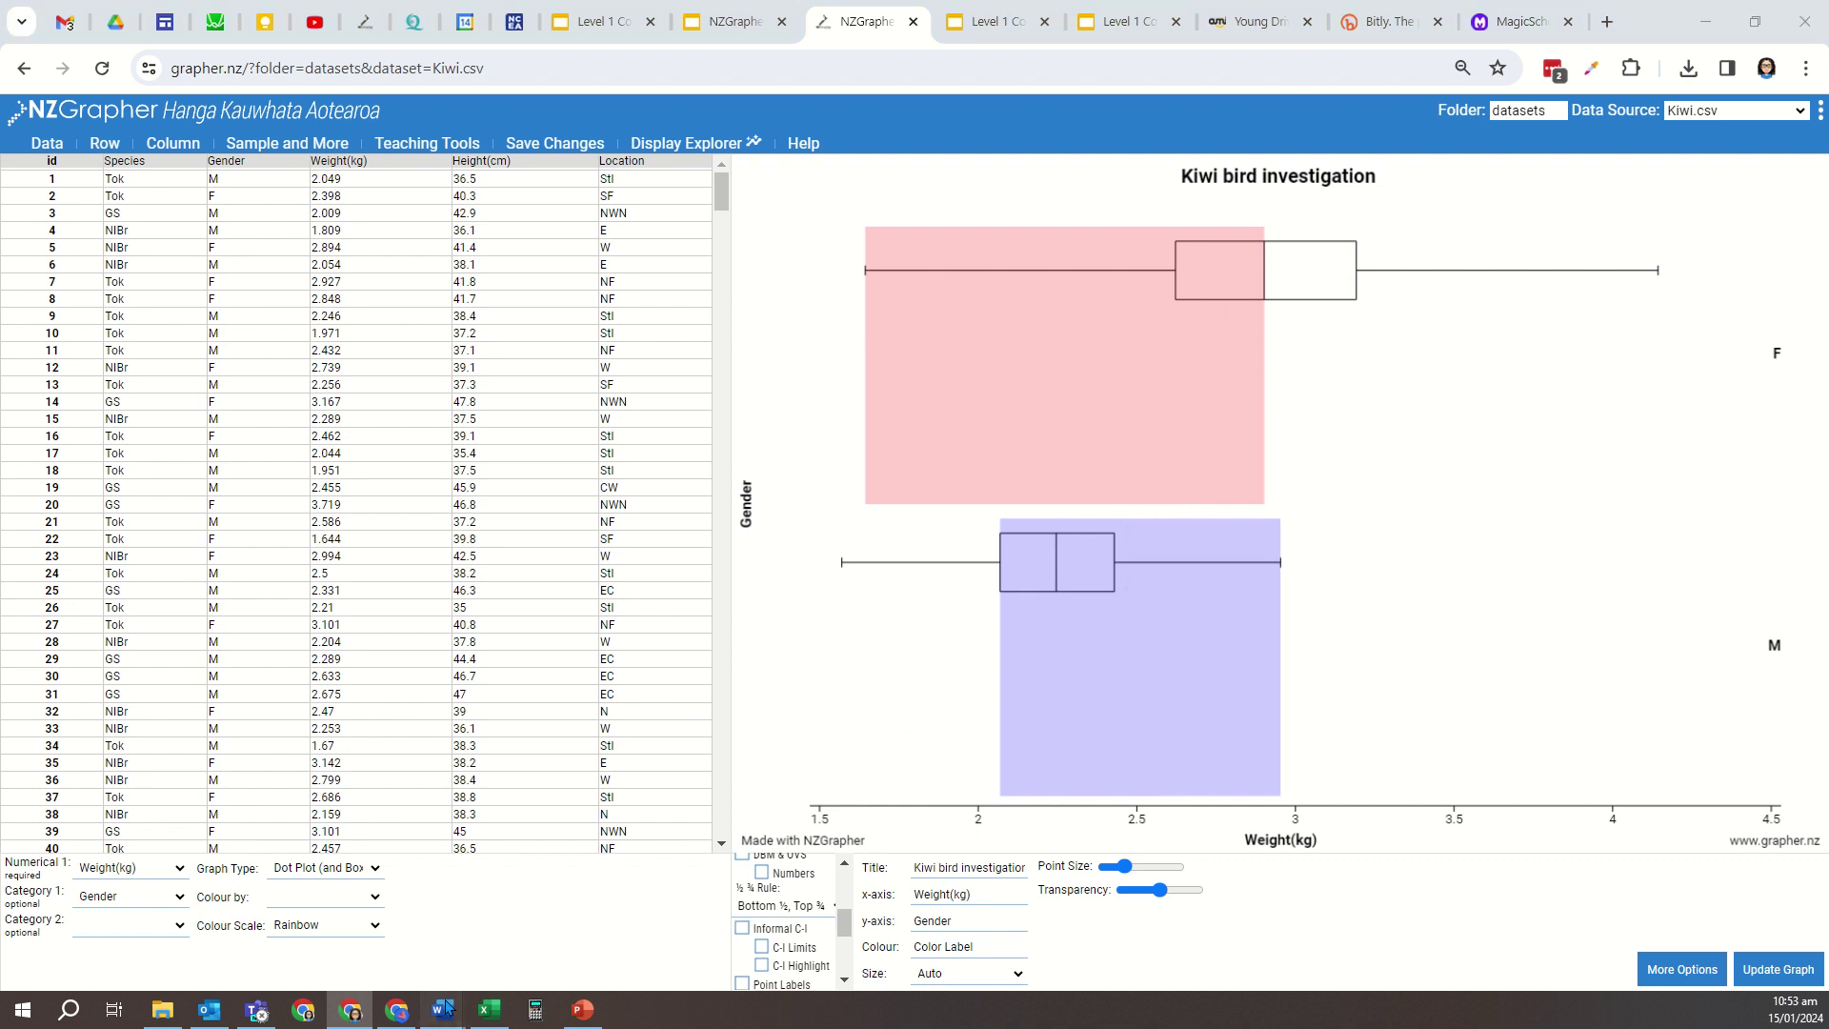
mouse_move(443, 1009)
left_click(525, 914)
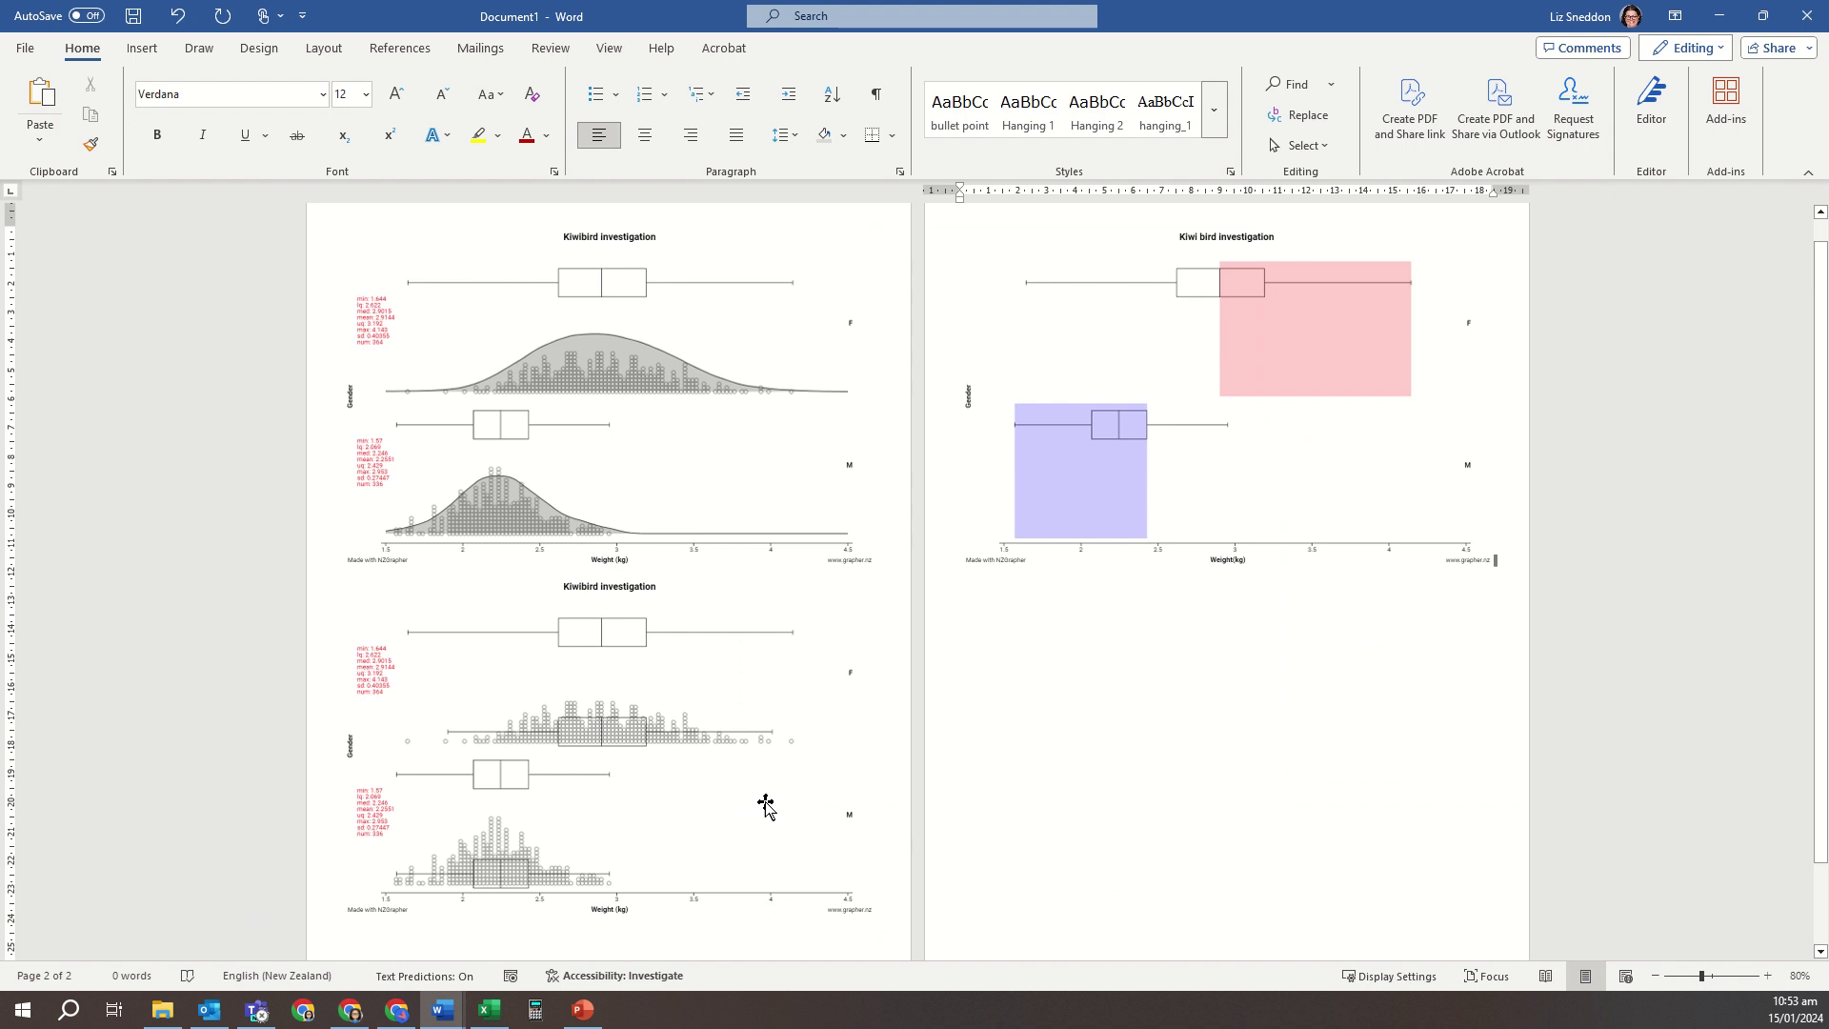
key("ctrl+v")
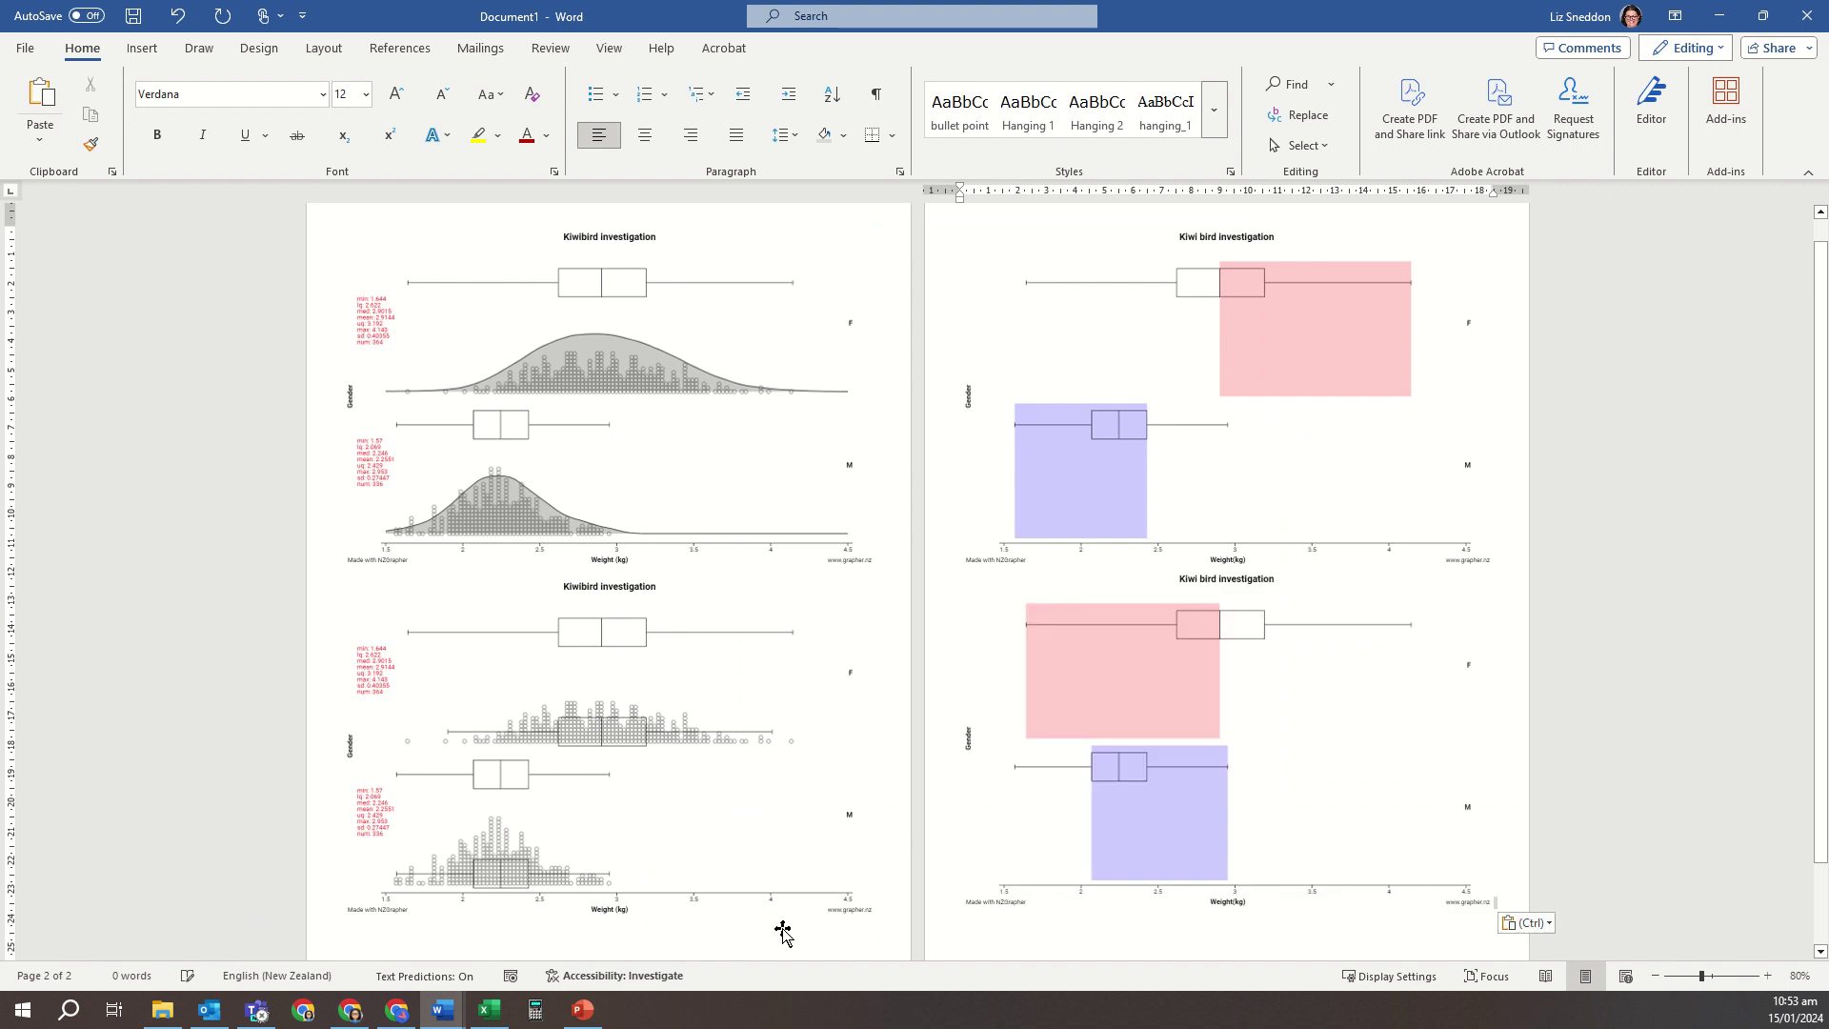
left_click(349, 1009)
left_click(817, 906)
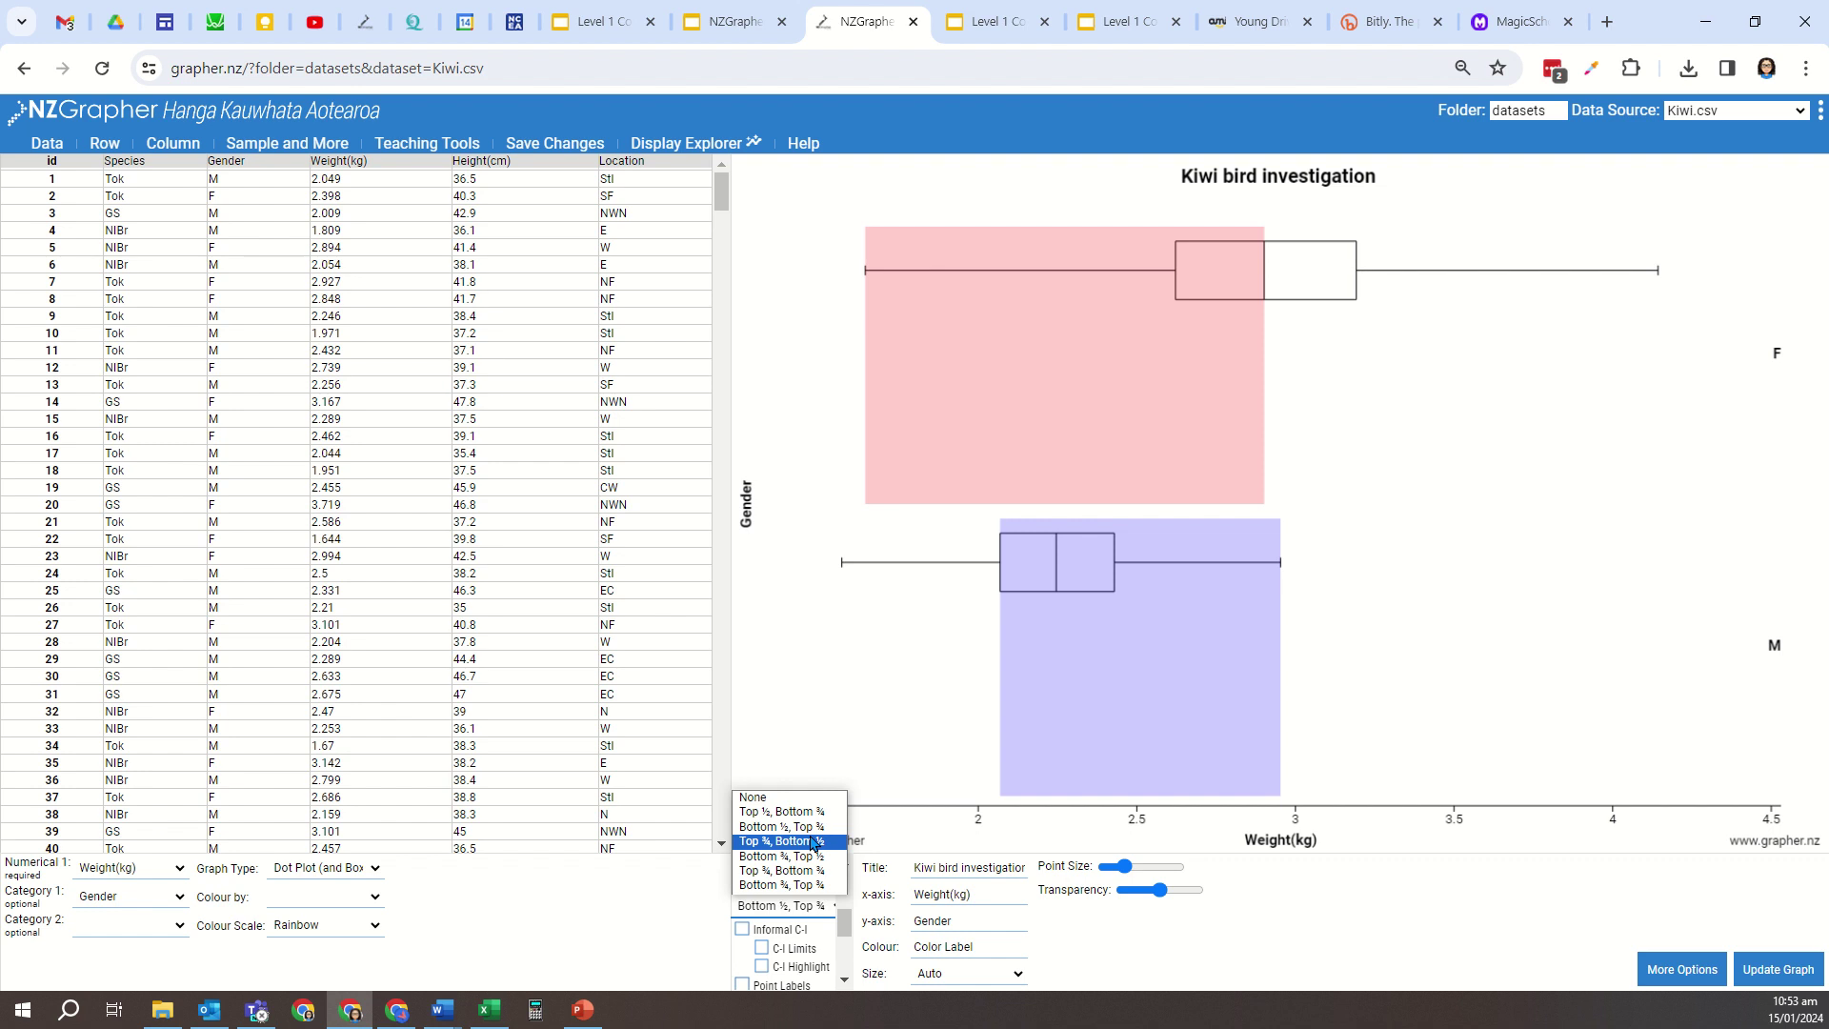
- Apply 'Top ¾, Bottom ½' shading and paste that graph onto page 3 in Word
left_click(817, 843)
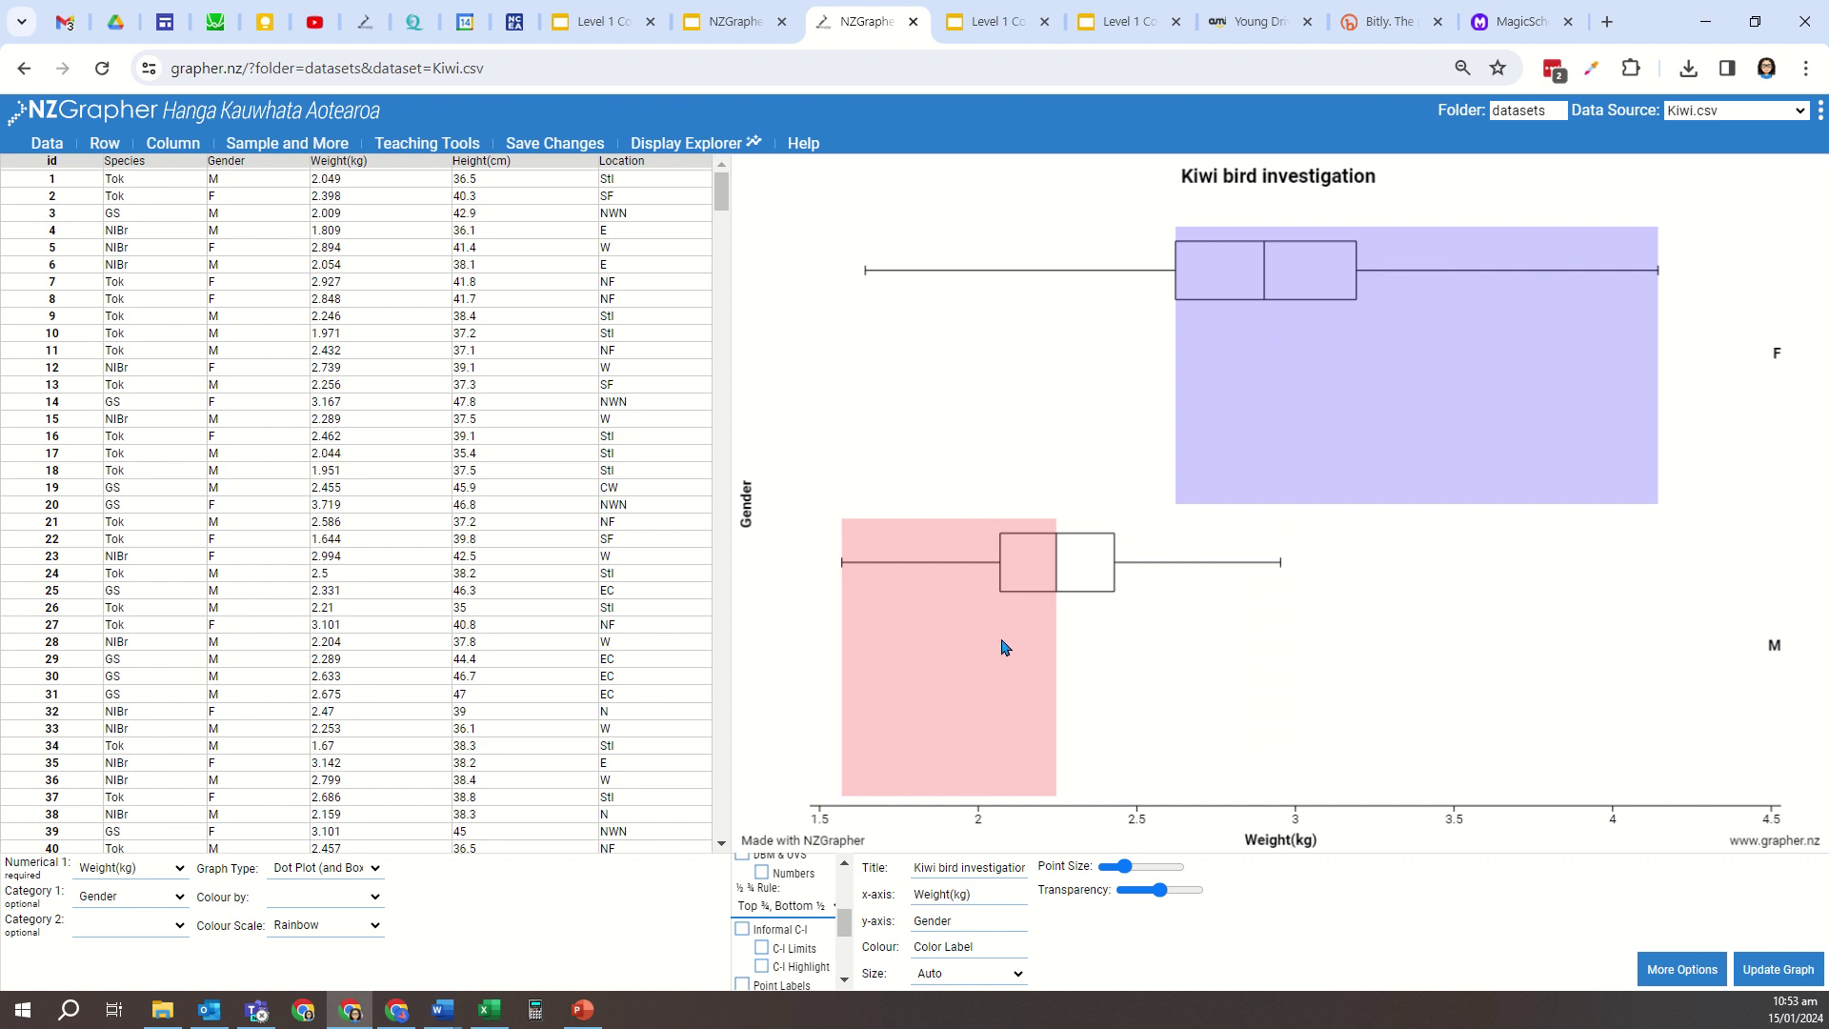
right_click(1127, 585)
left_click(1229, 659)
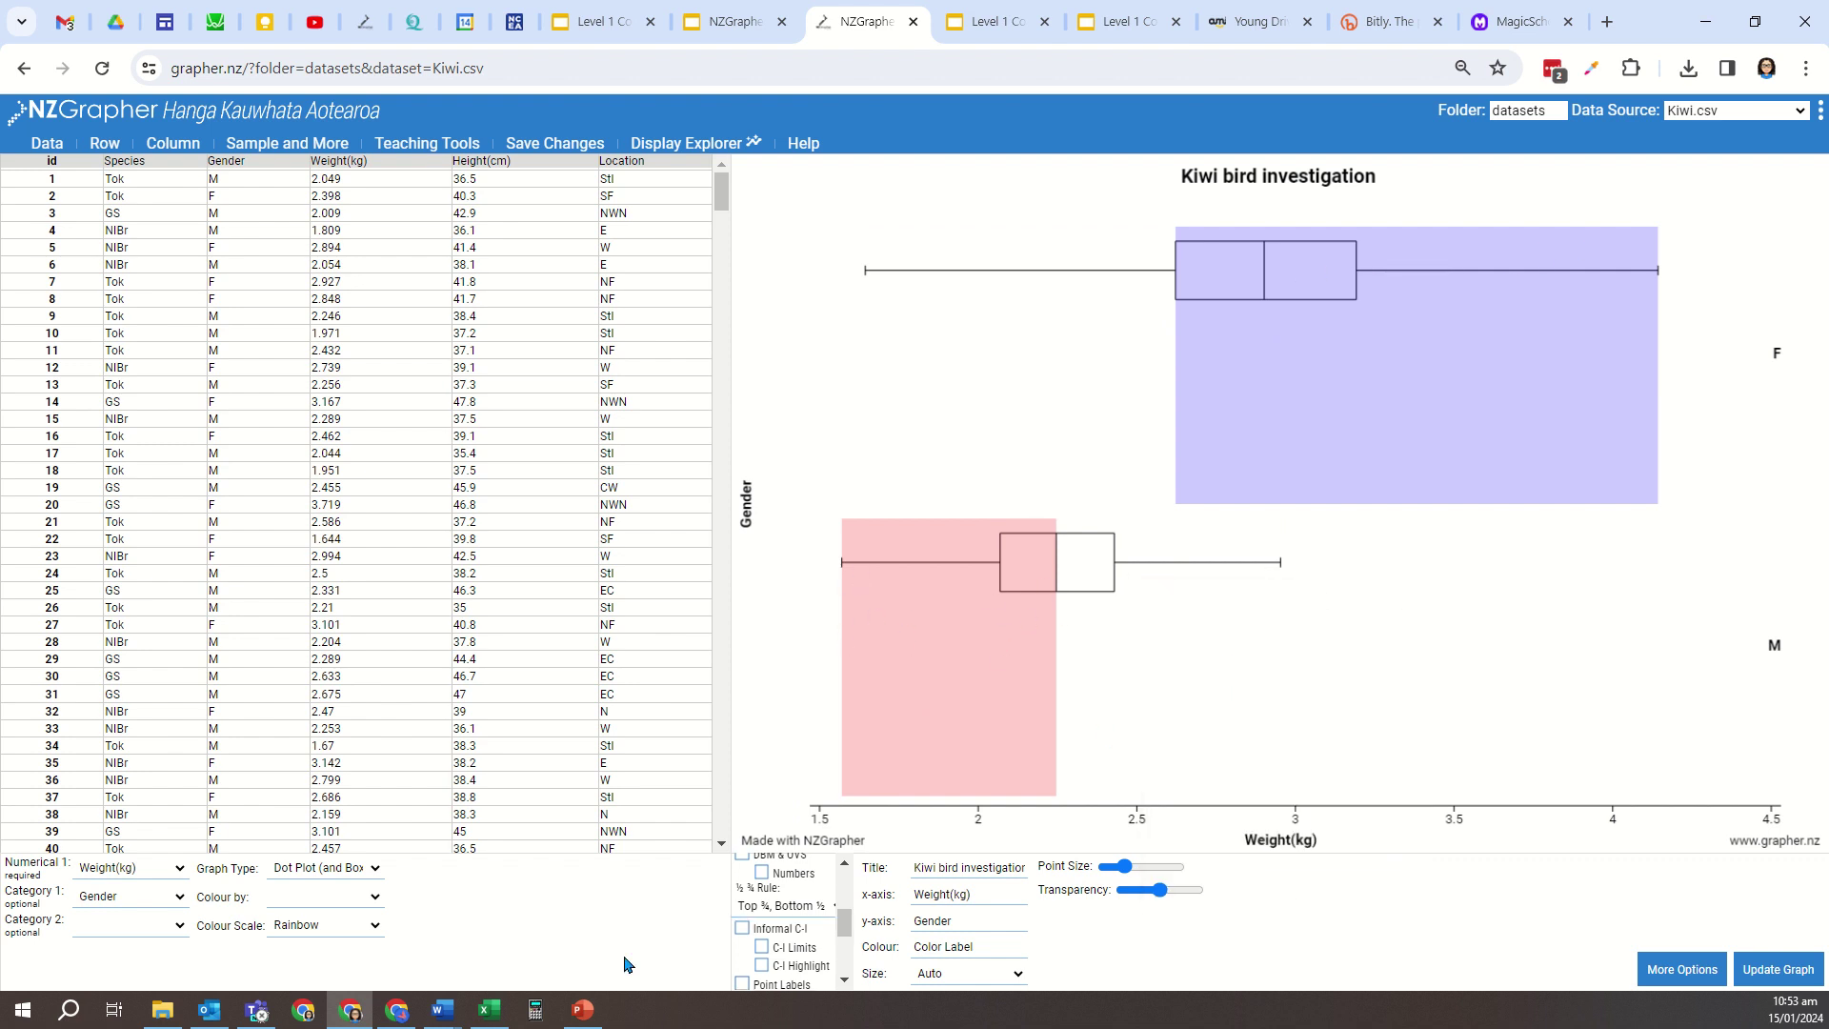
mouse_move(441, 1009)
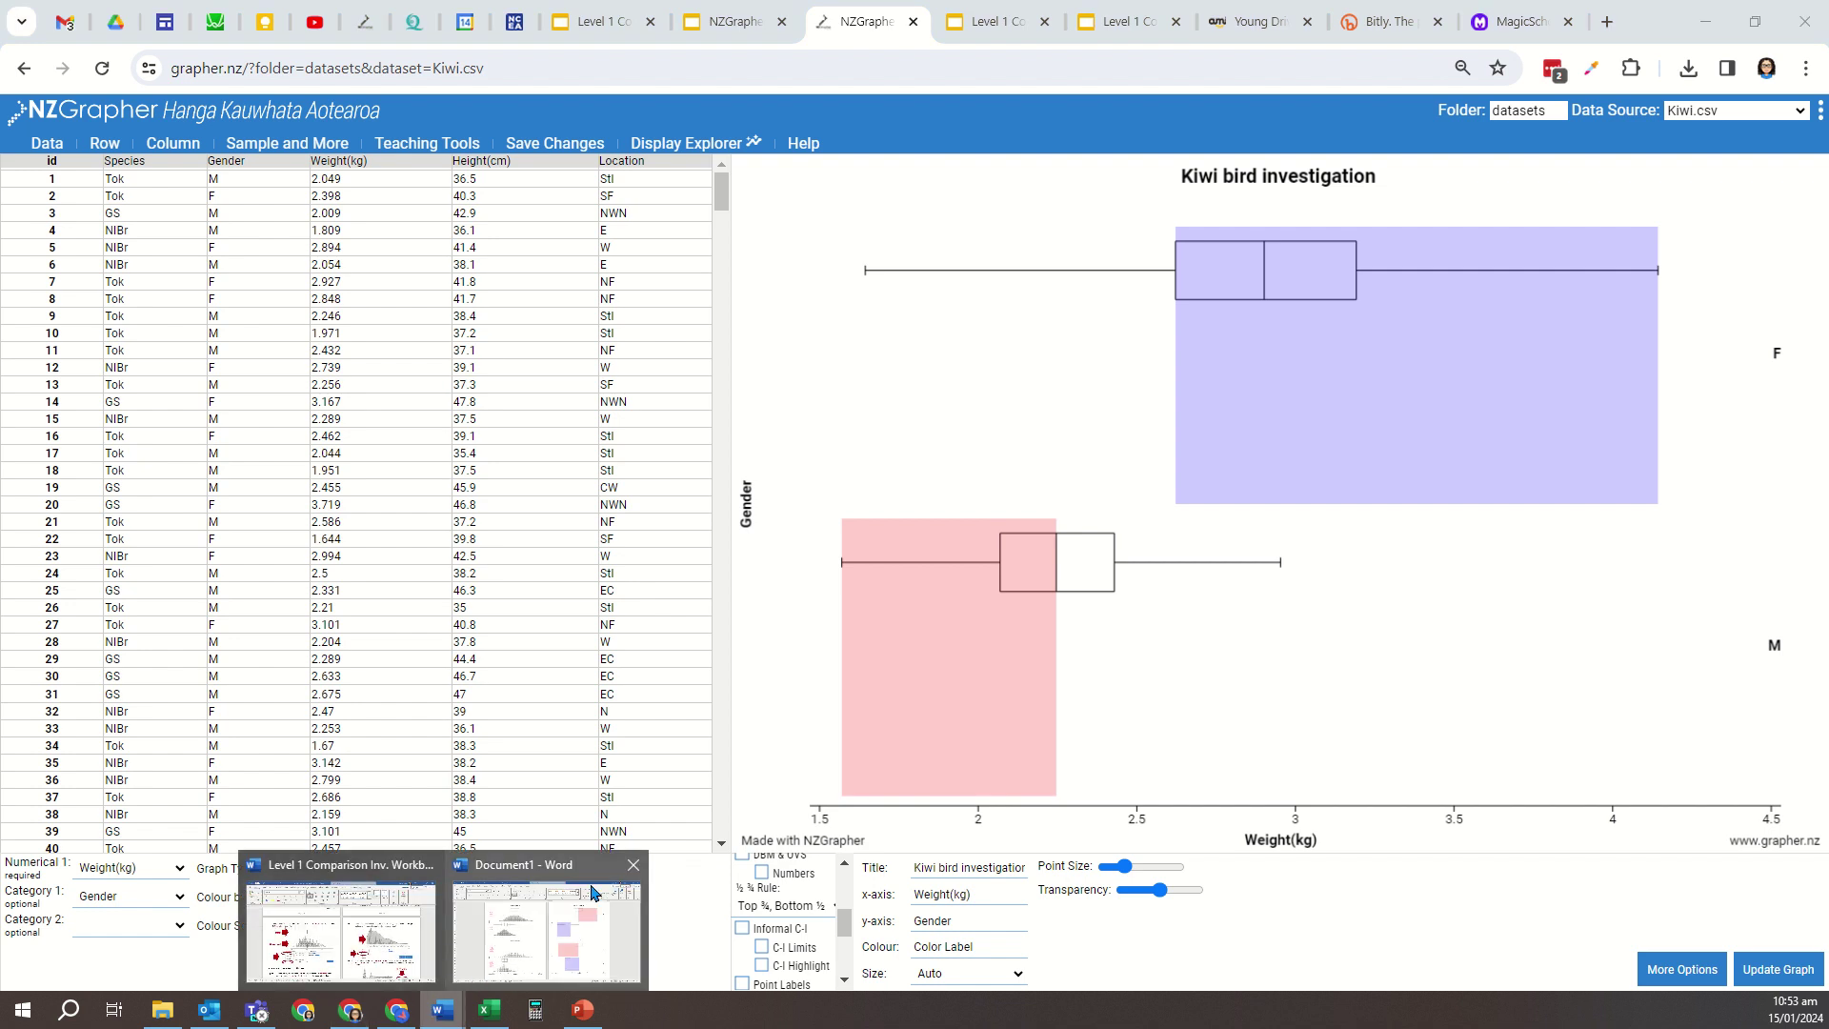
left_click(483, 924)
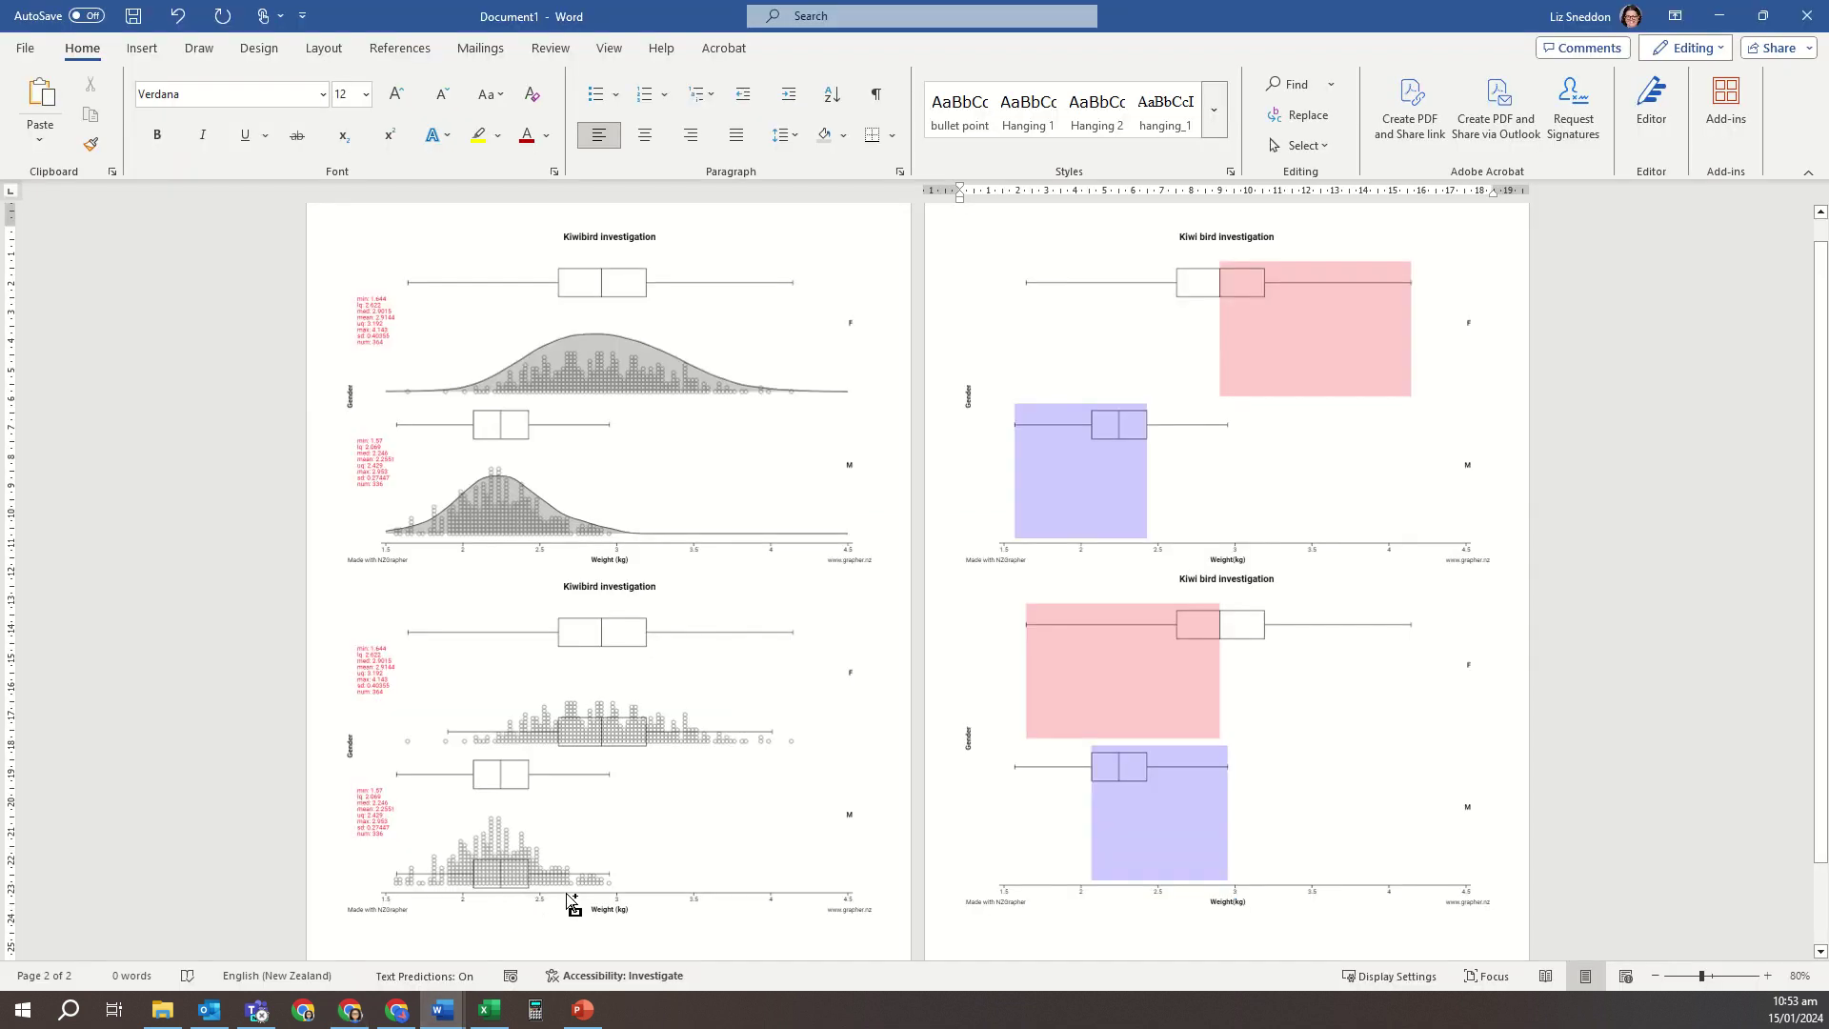
key("ctrl+v")
key("alt+Tab")
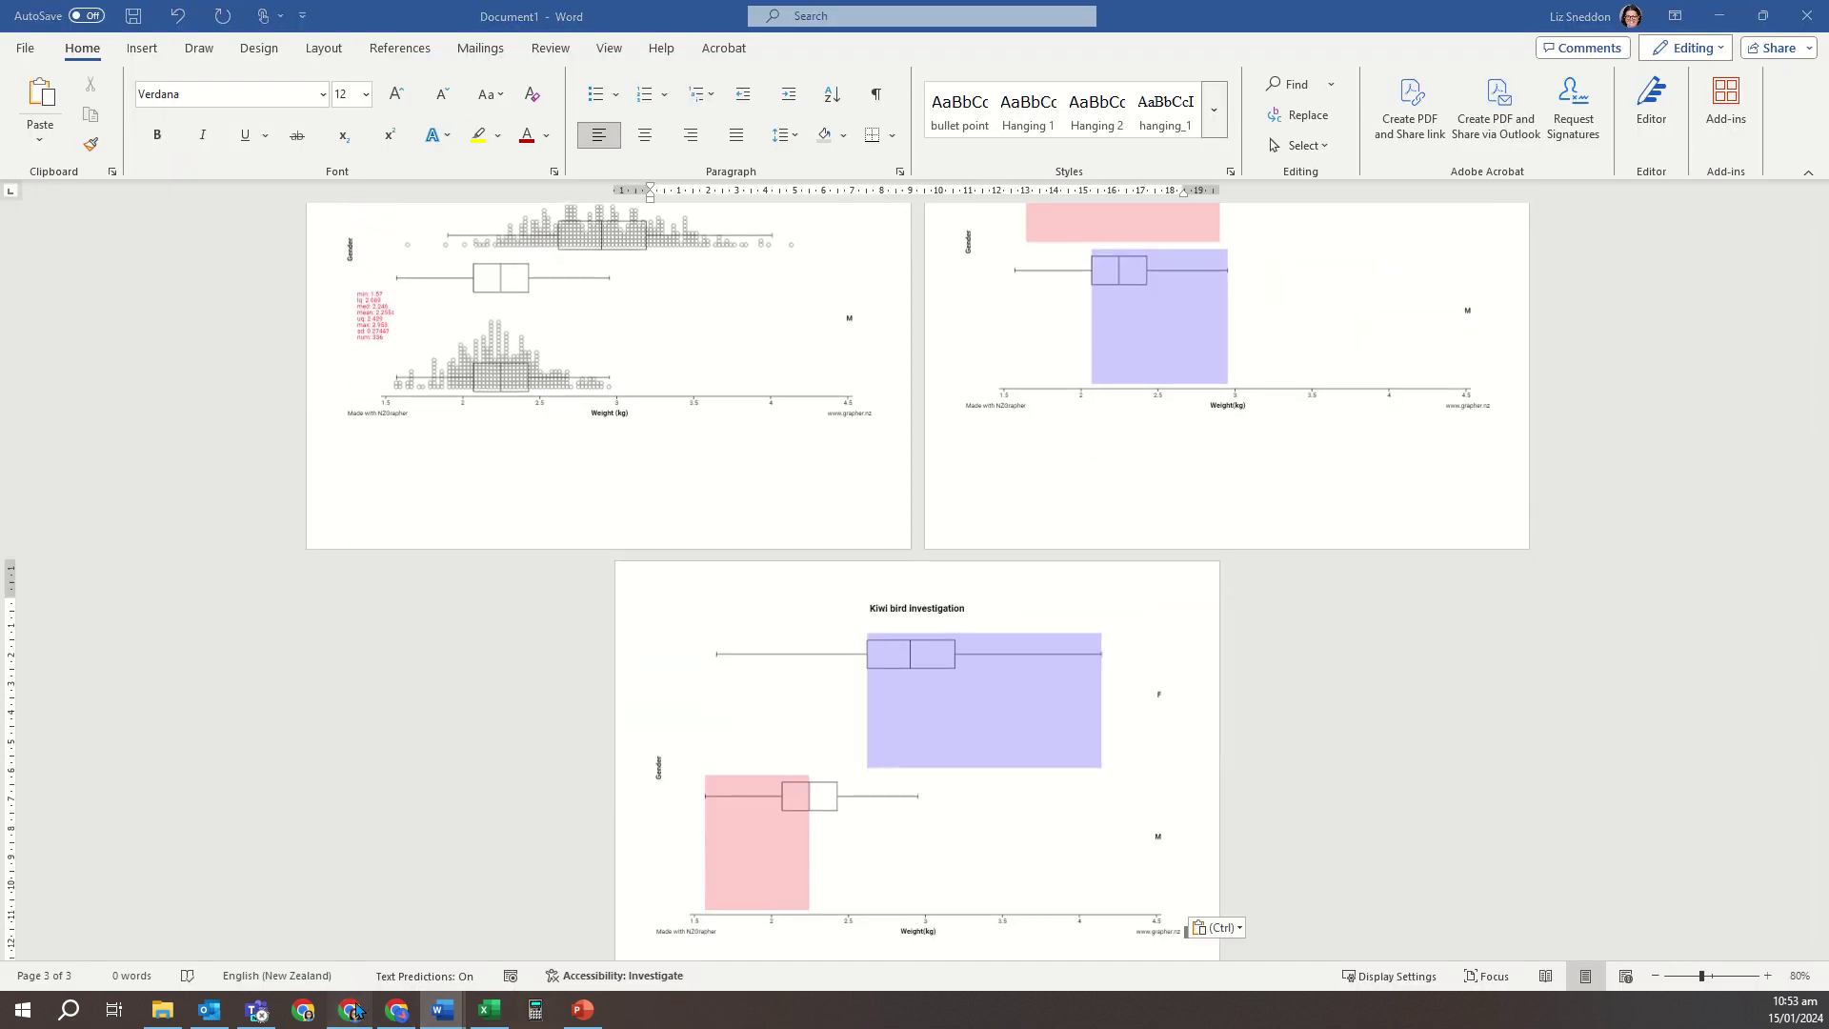
- Apply 'Bottom ¾, Top ½' shading and paste that graph below the third one in Word
left_click(795, 906)
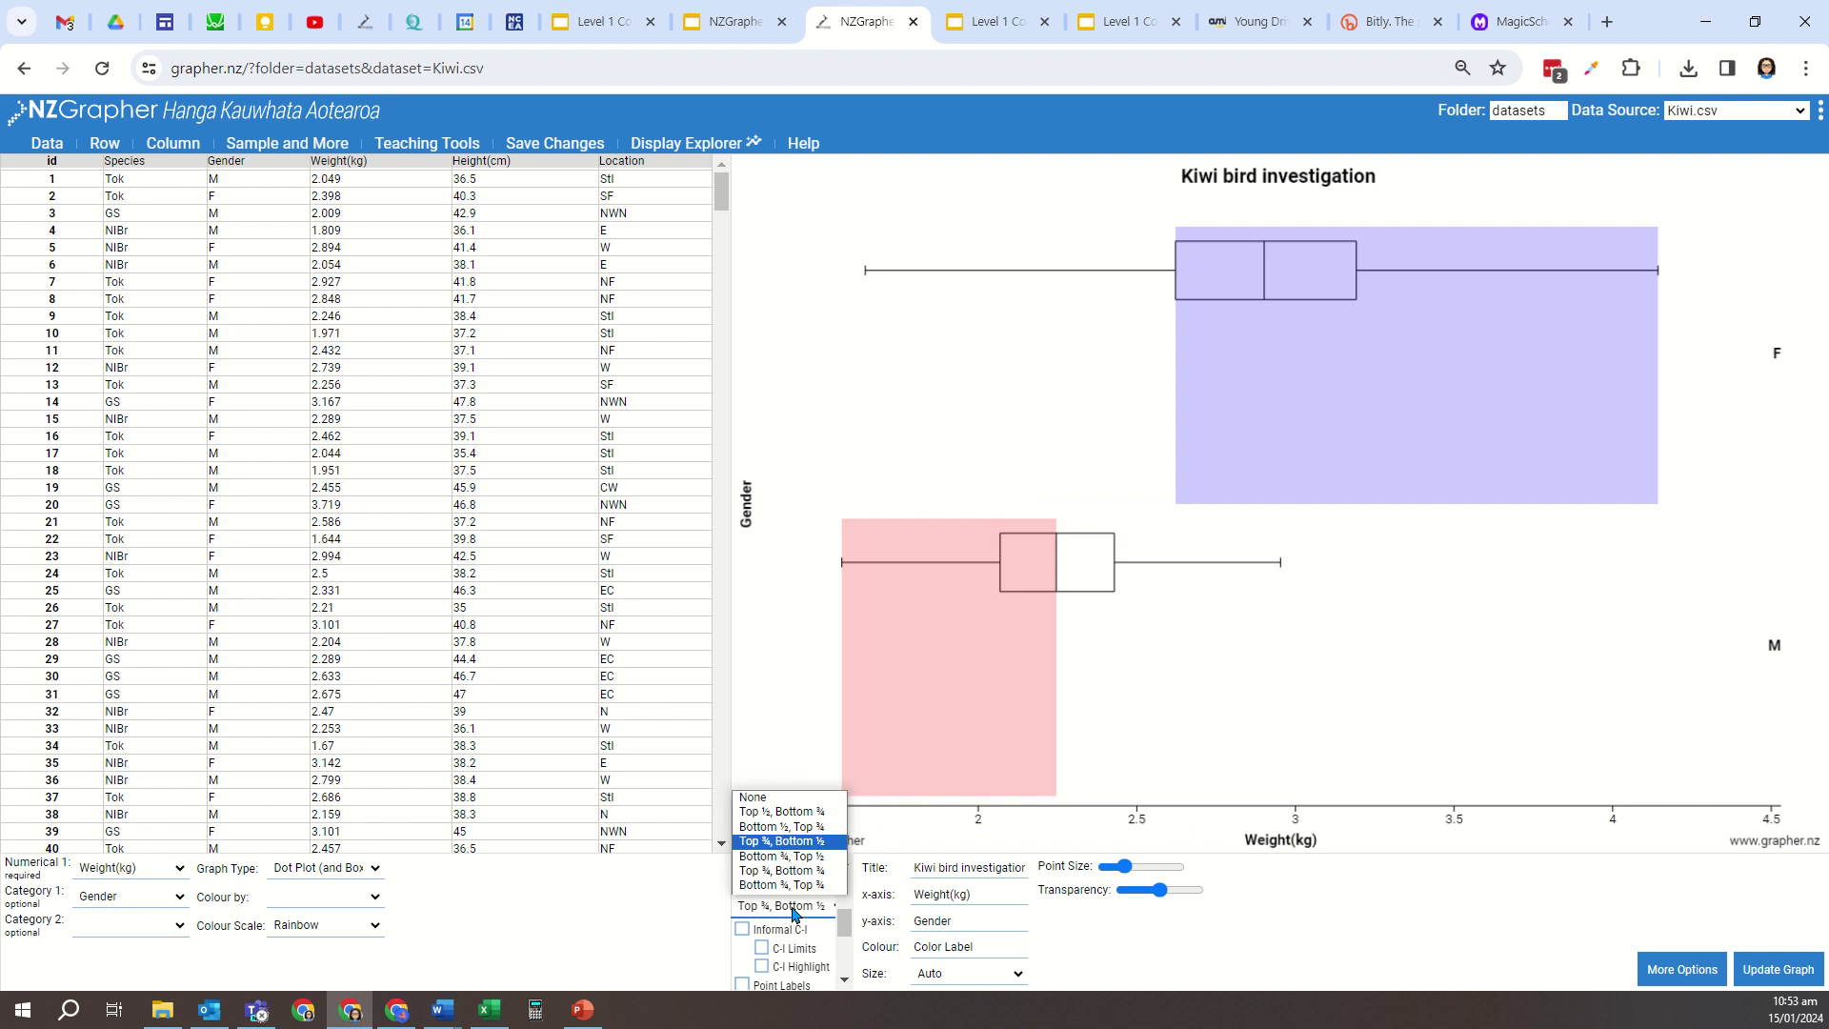
left_click(799, 856)
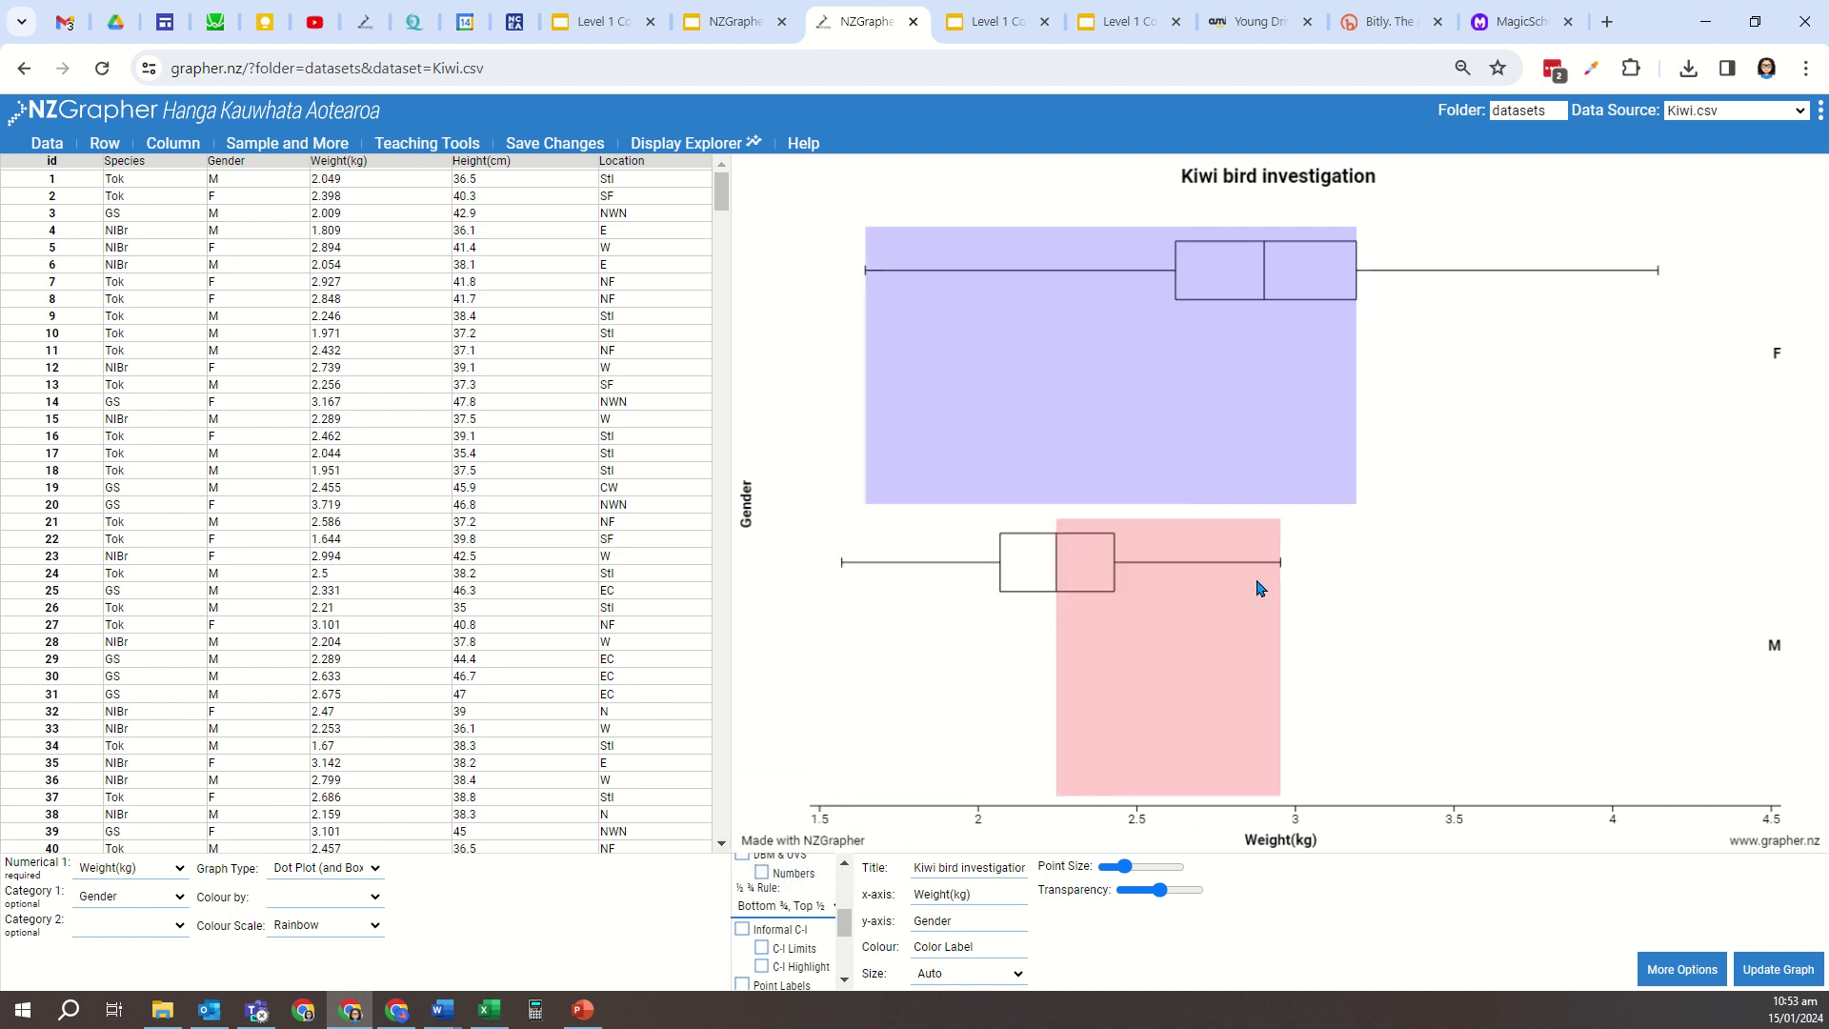
right_click(1386, 576)
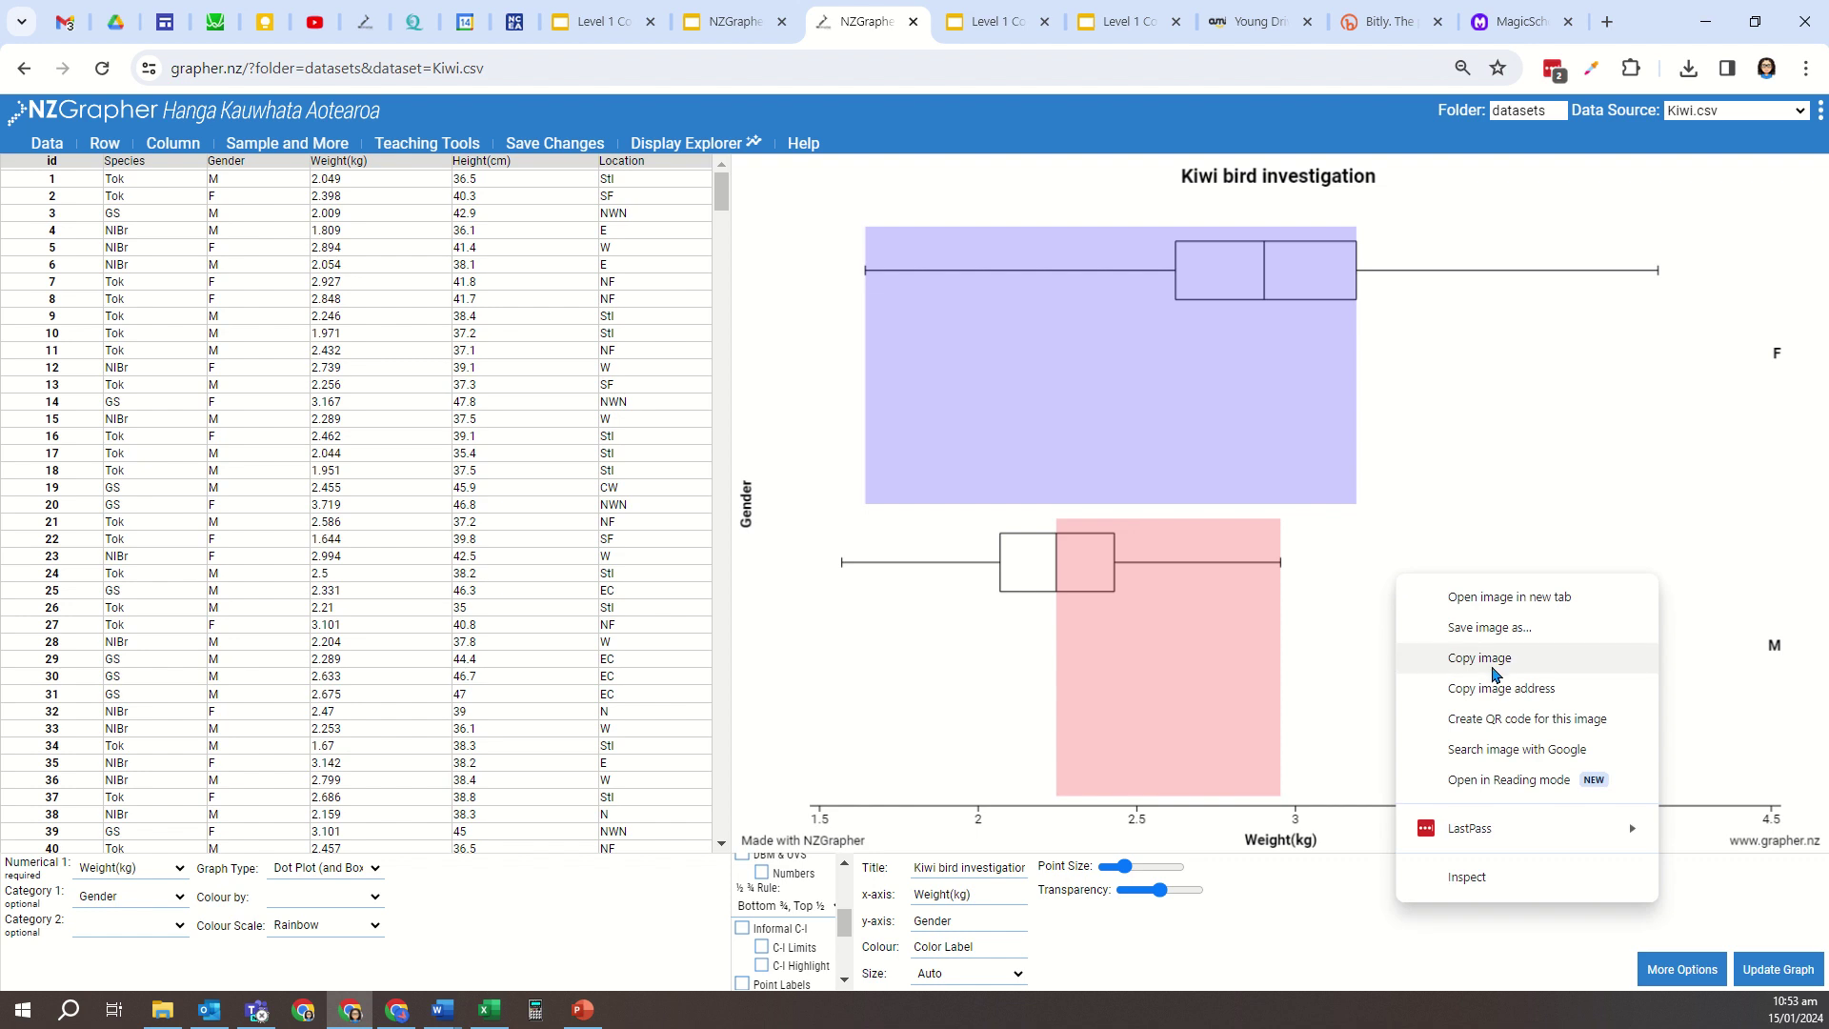
left_click(1492, 660)
mouse_move(441, 1008)
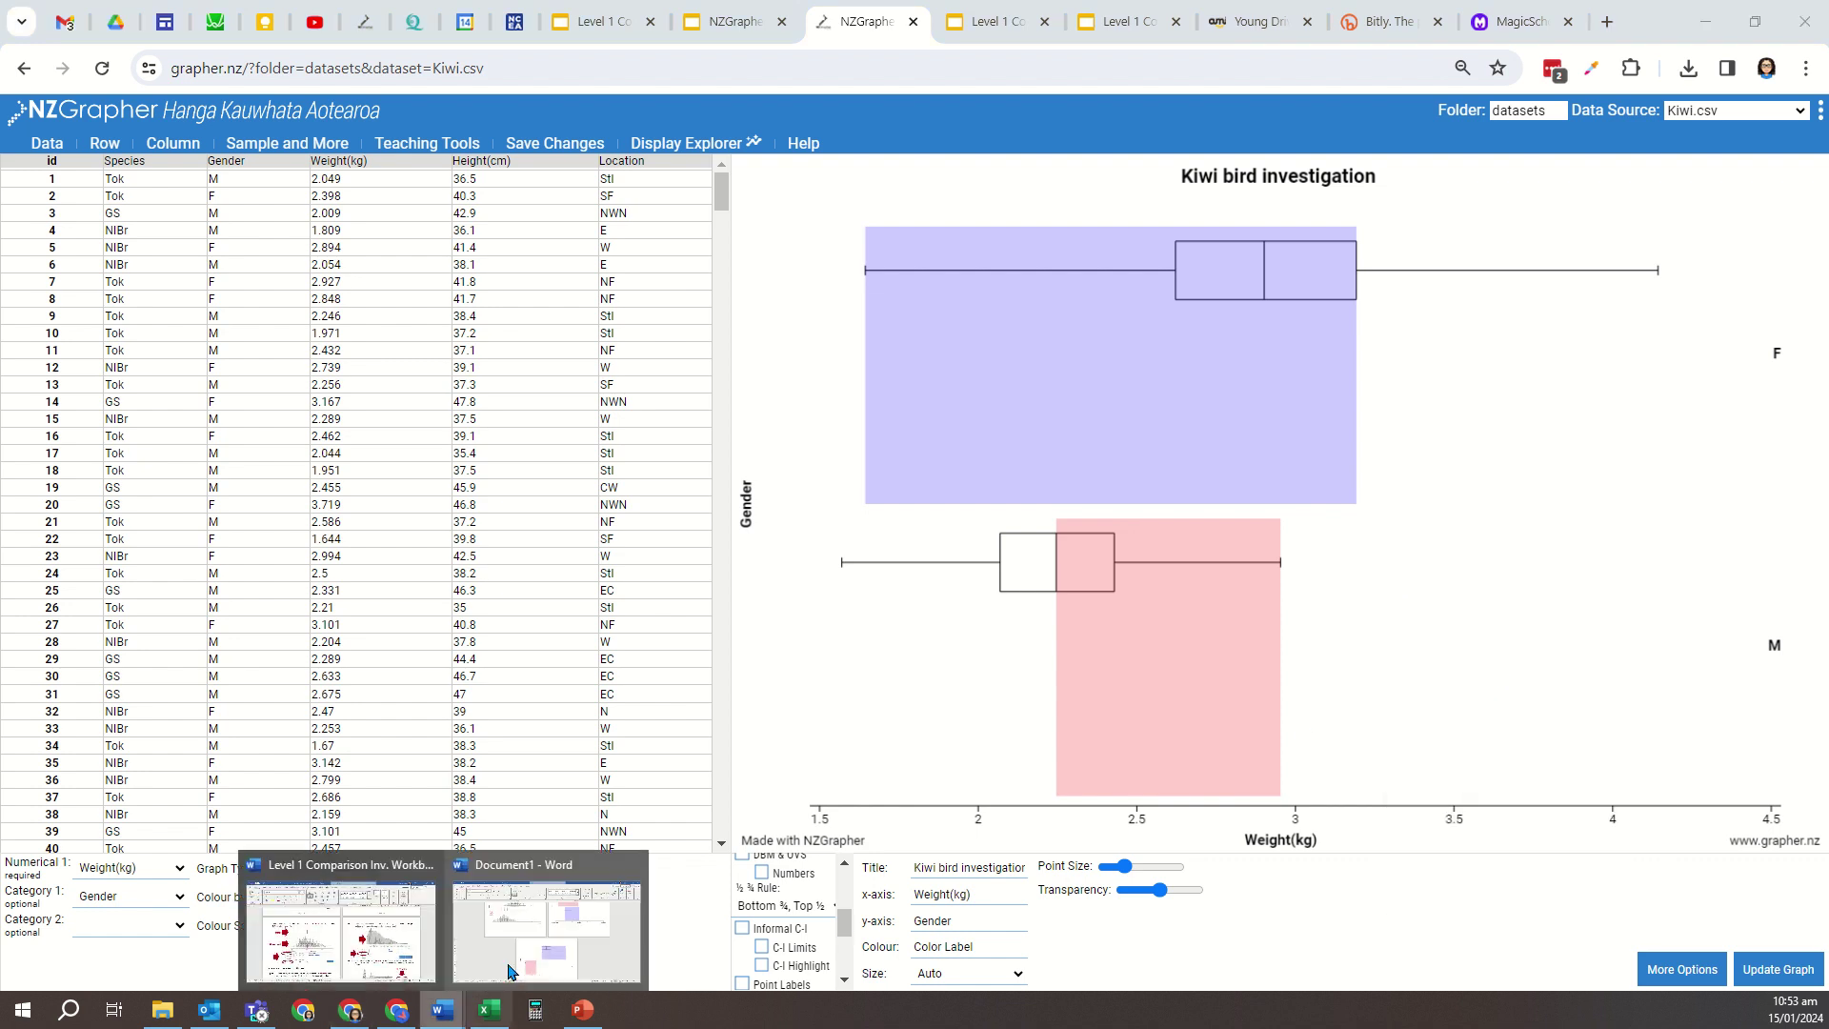
left_click(557, 917)
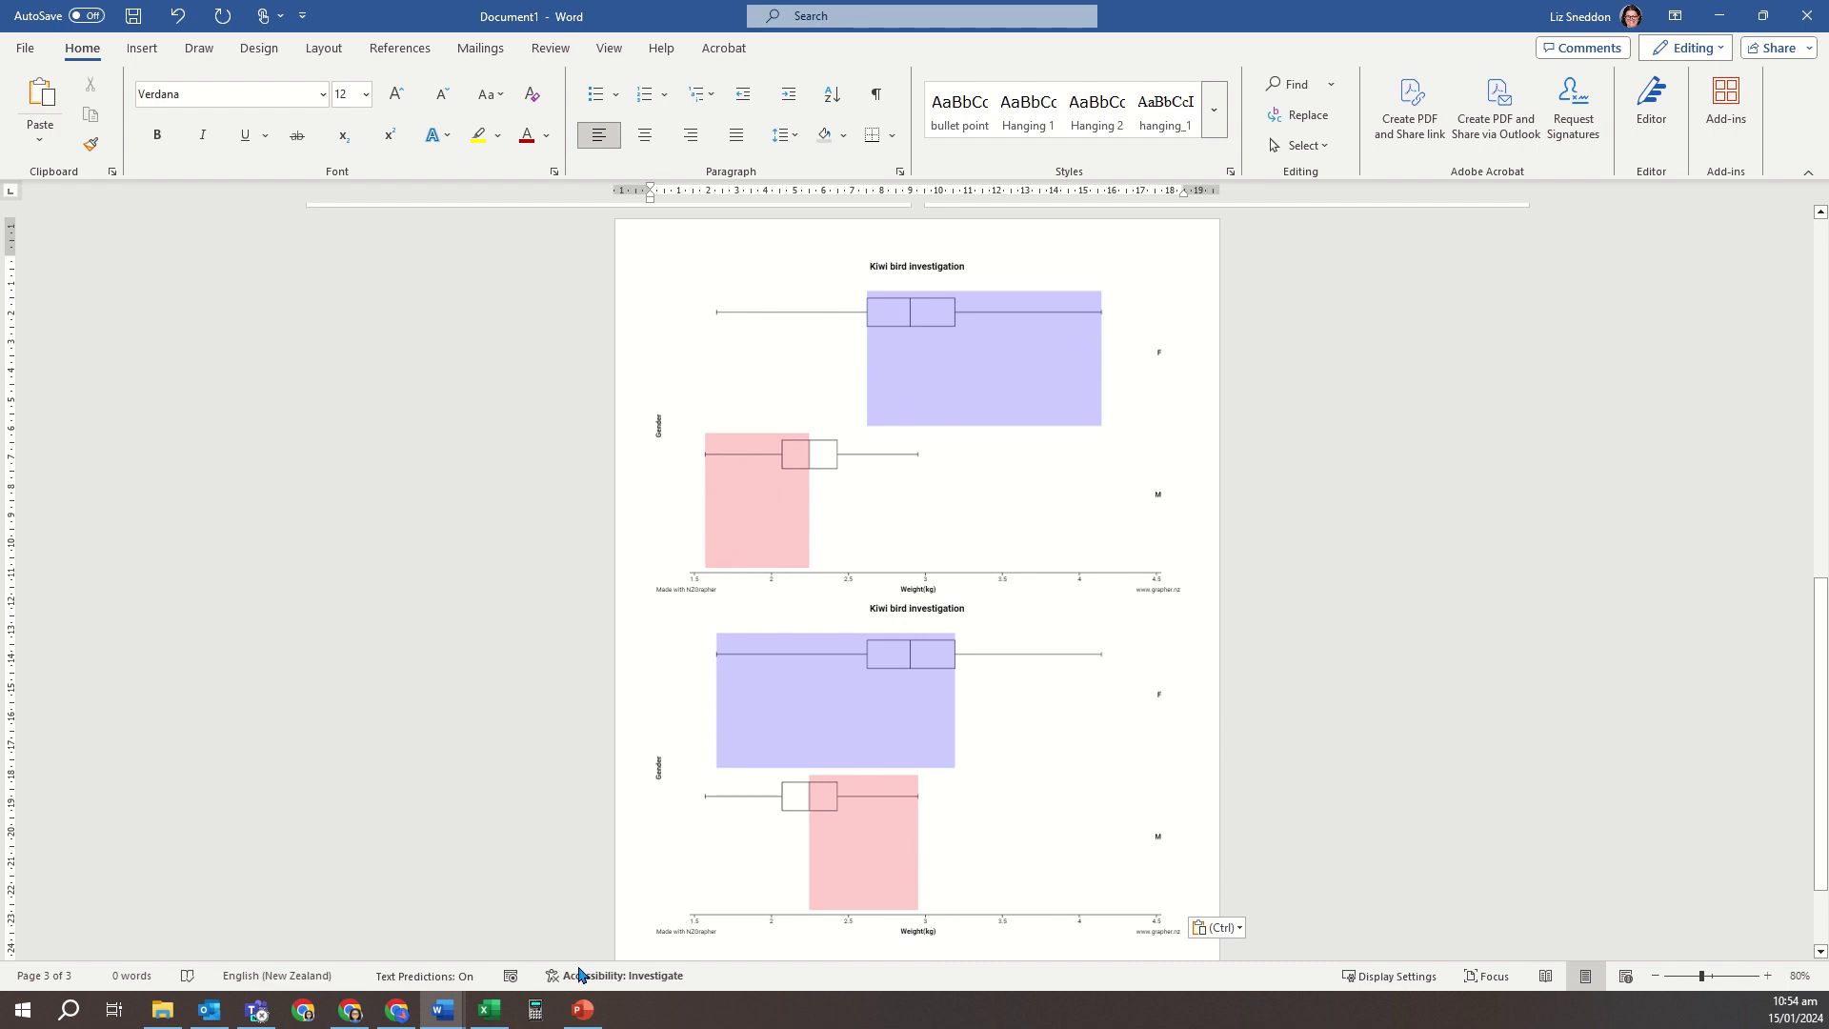
left_click(330, 1019)
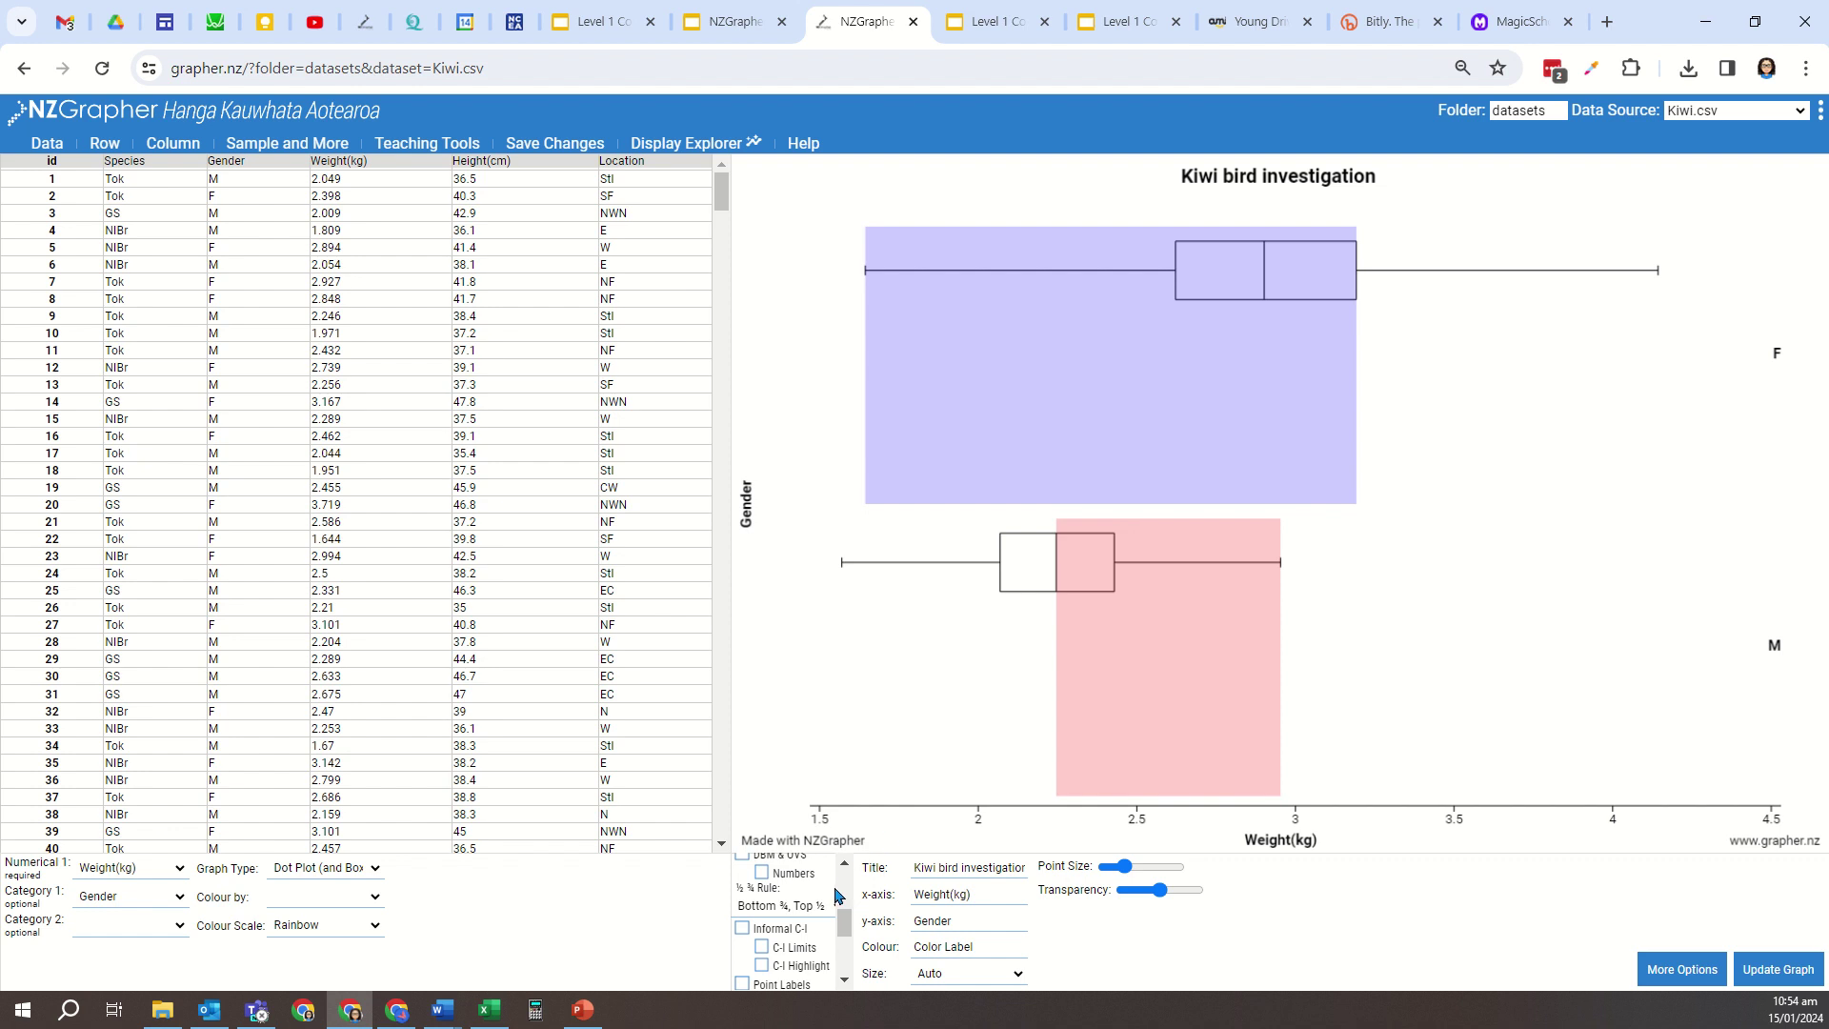
- Preview 'Top ¾, Bottom ¾' and 'Bottom ¾, Top ¾' shadings, then set the ½ ¾ Rule to None
left_click(814, 910)
left_click(791, 870)
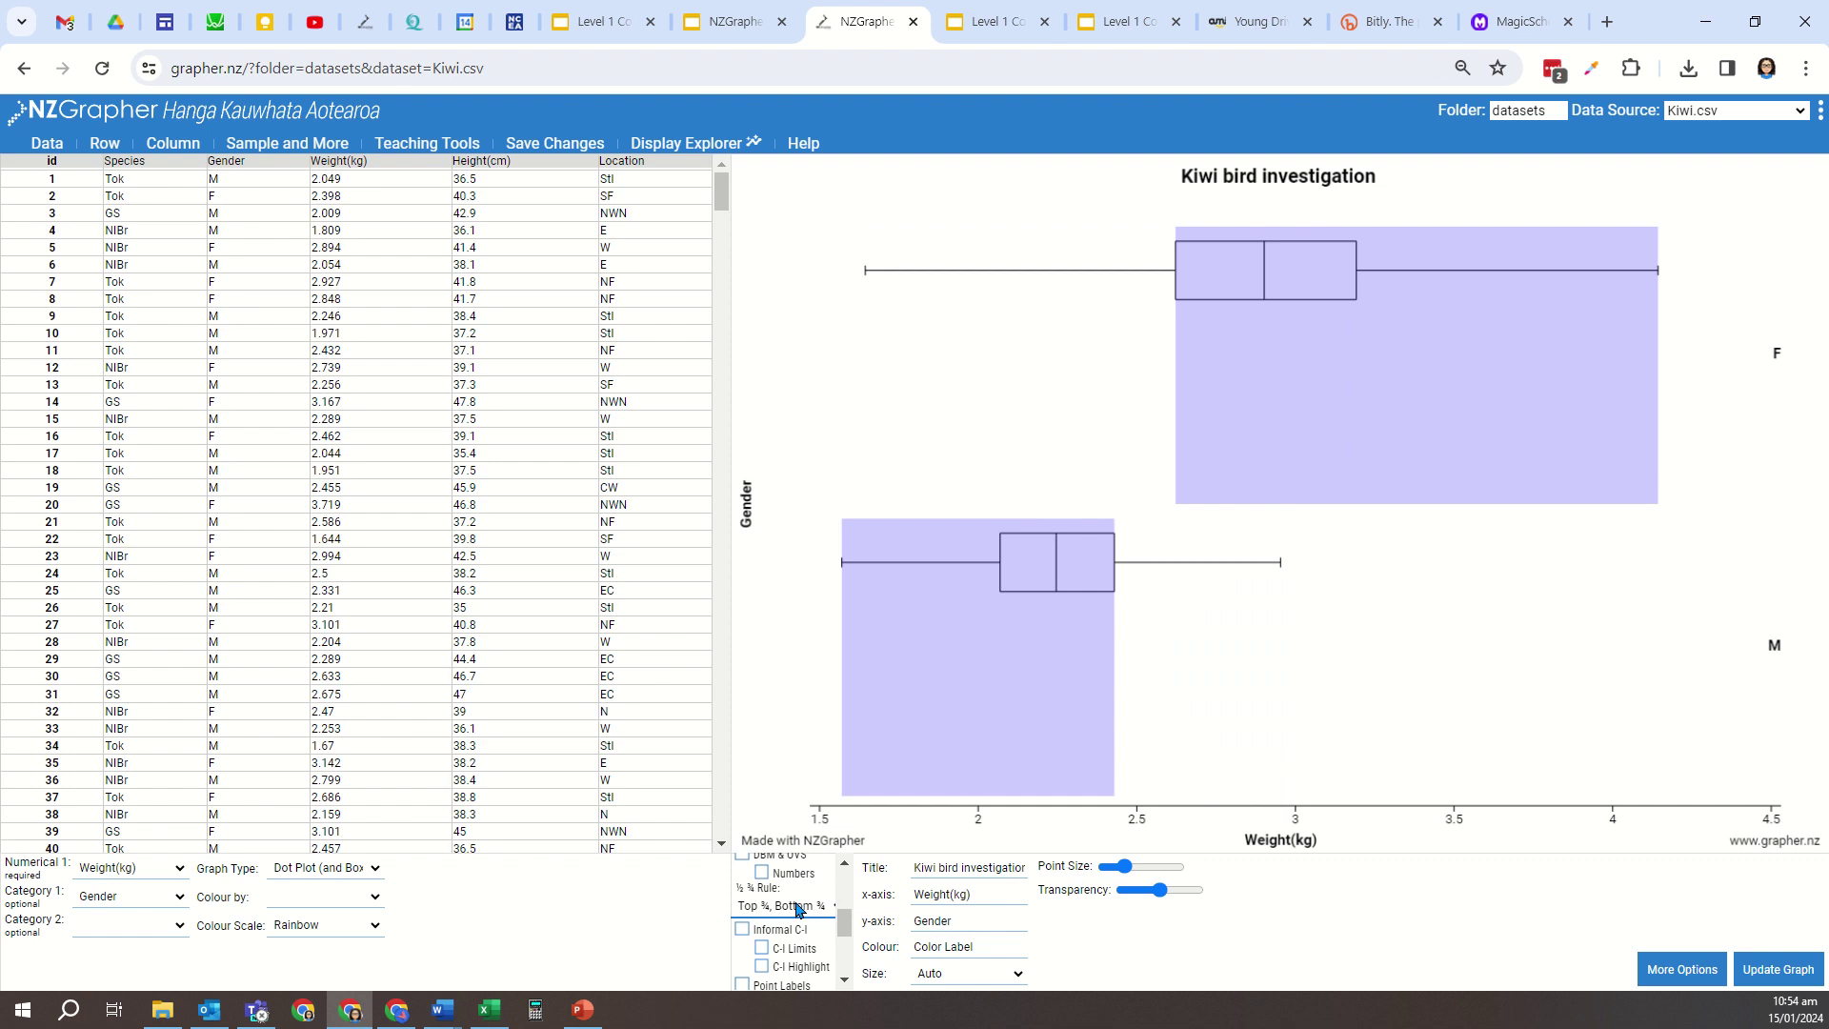
left_click(798, 908)
left_click(787, 884)
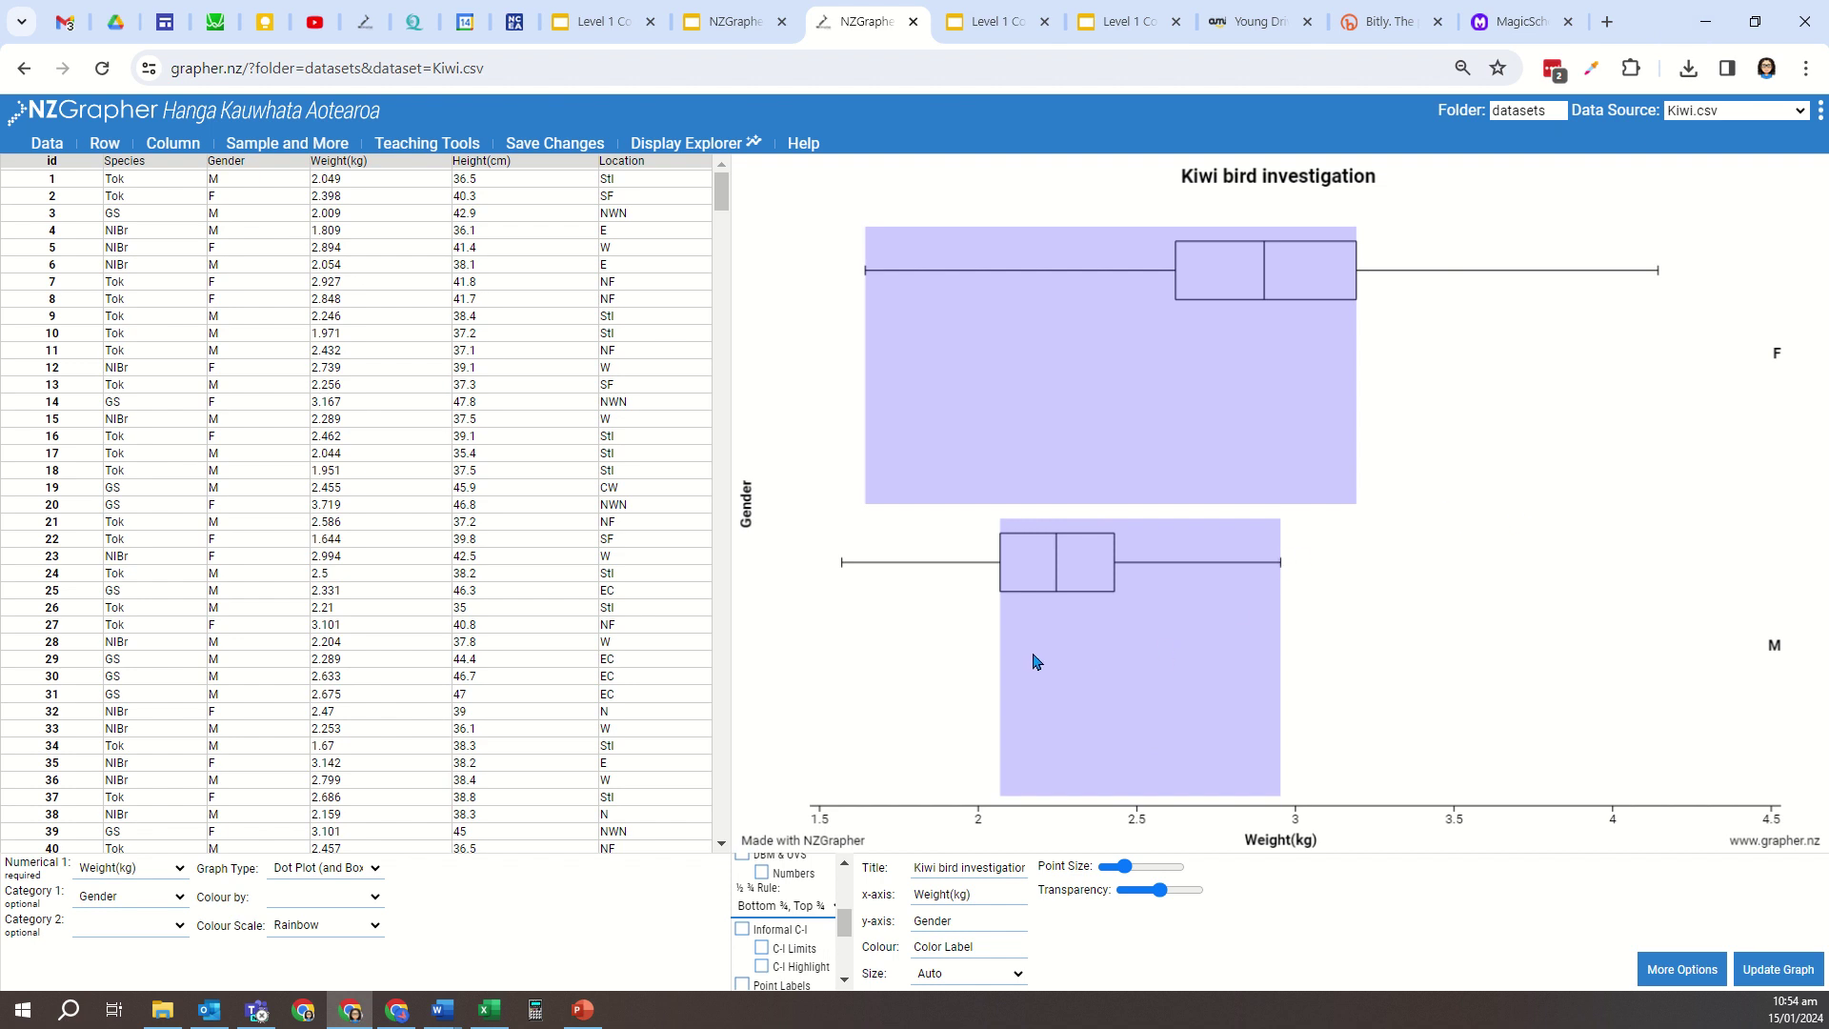
left_click(796, 909)
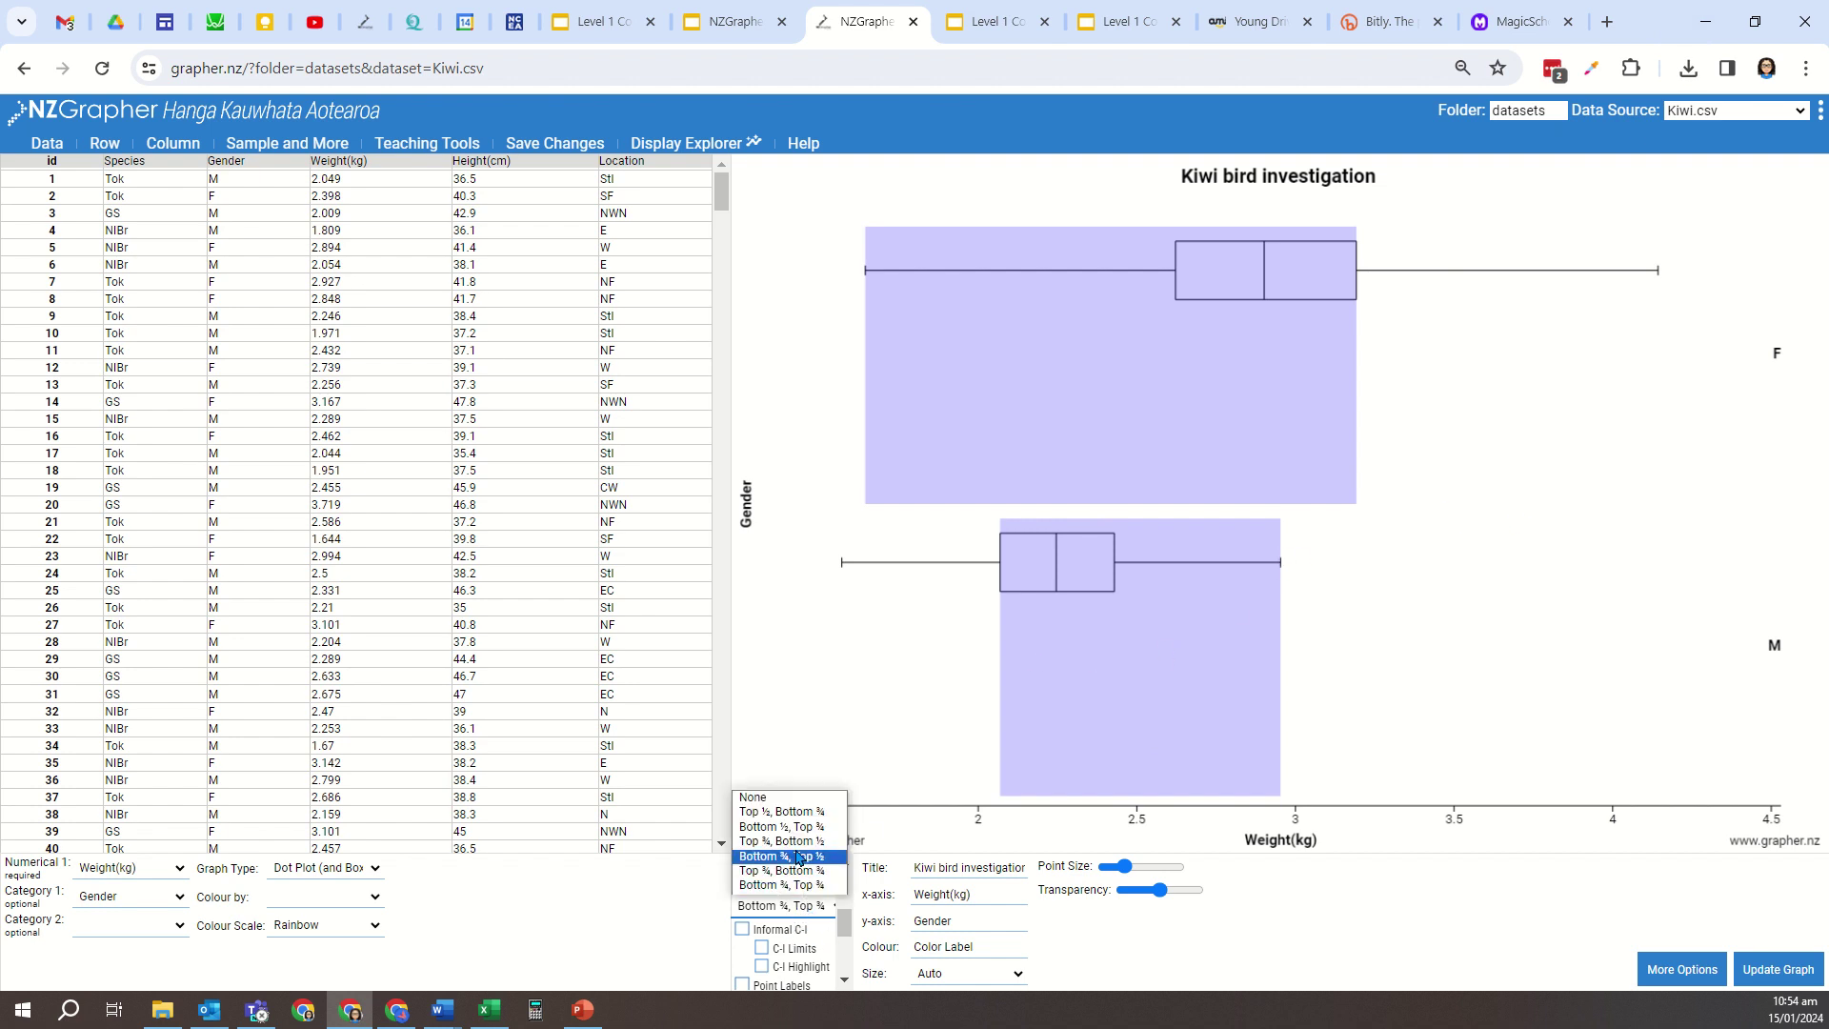
left_click(796, 798)
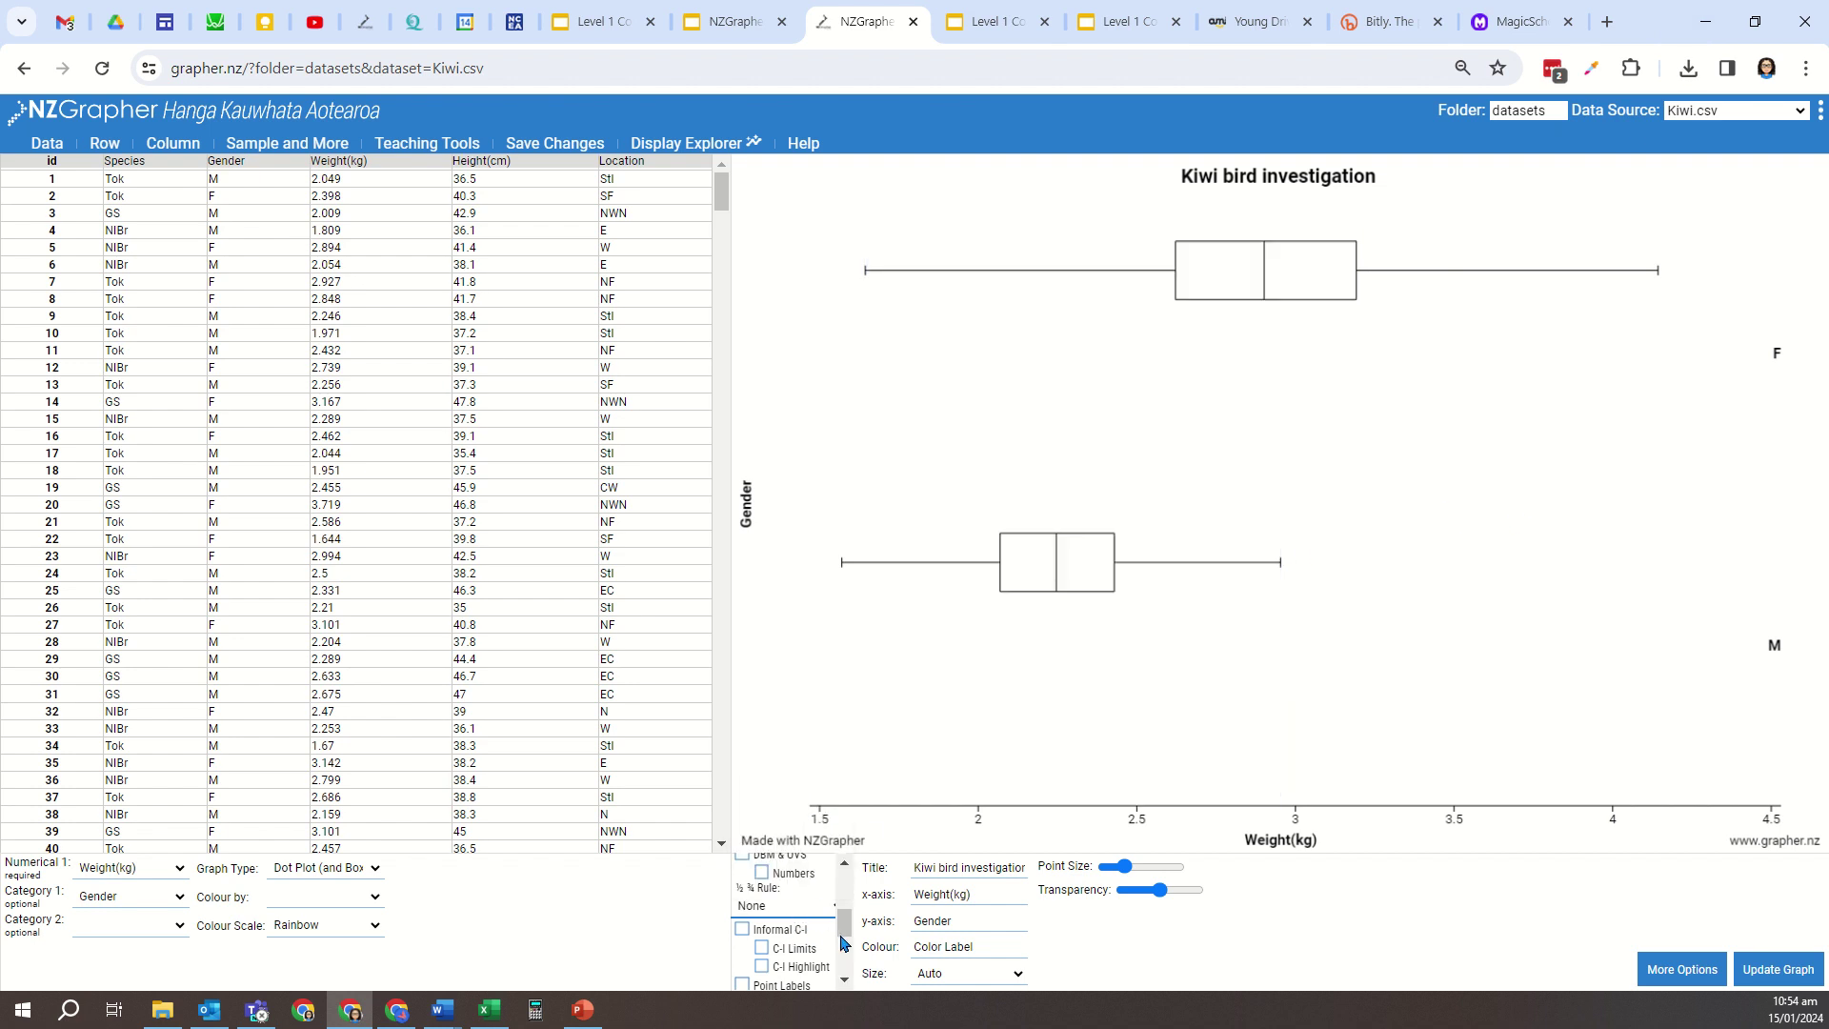
- Tick DBM & OVS to draw median-difference and overall-spread bars on the kiwi weight box plots
left_click(845, 864)
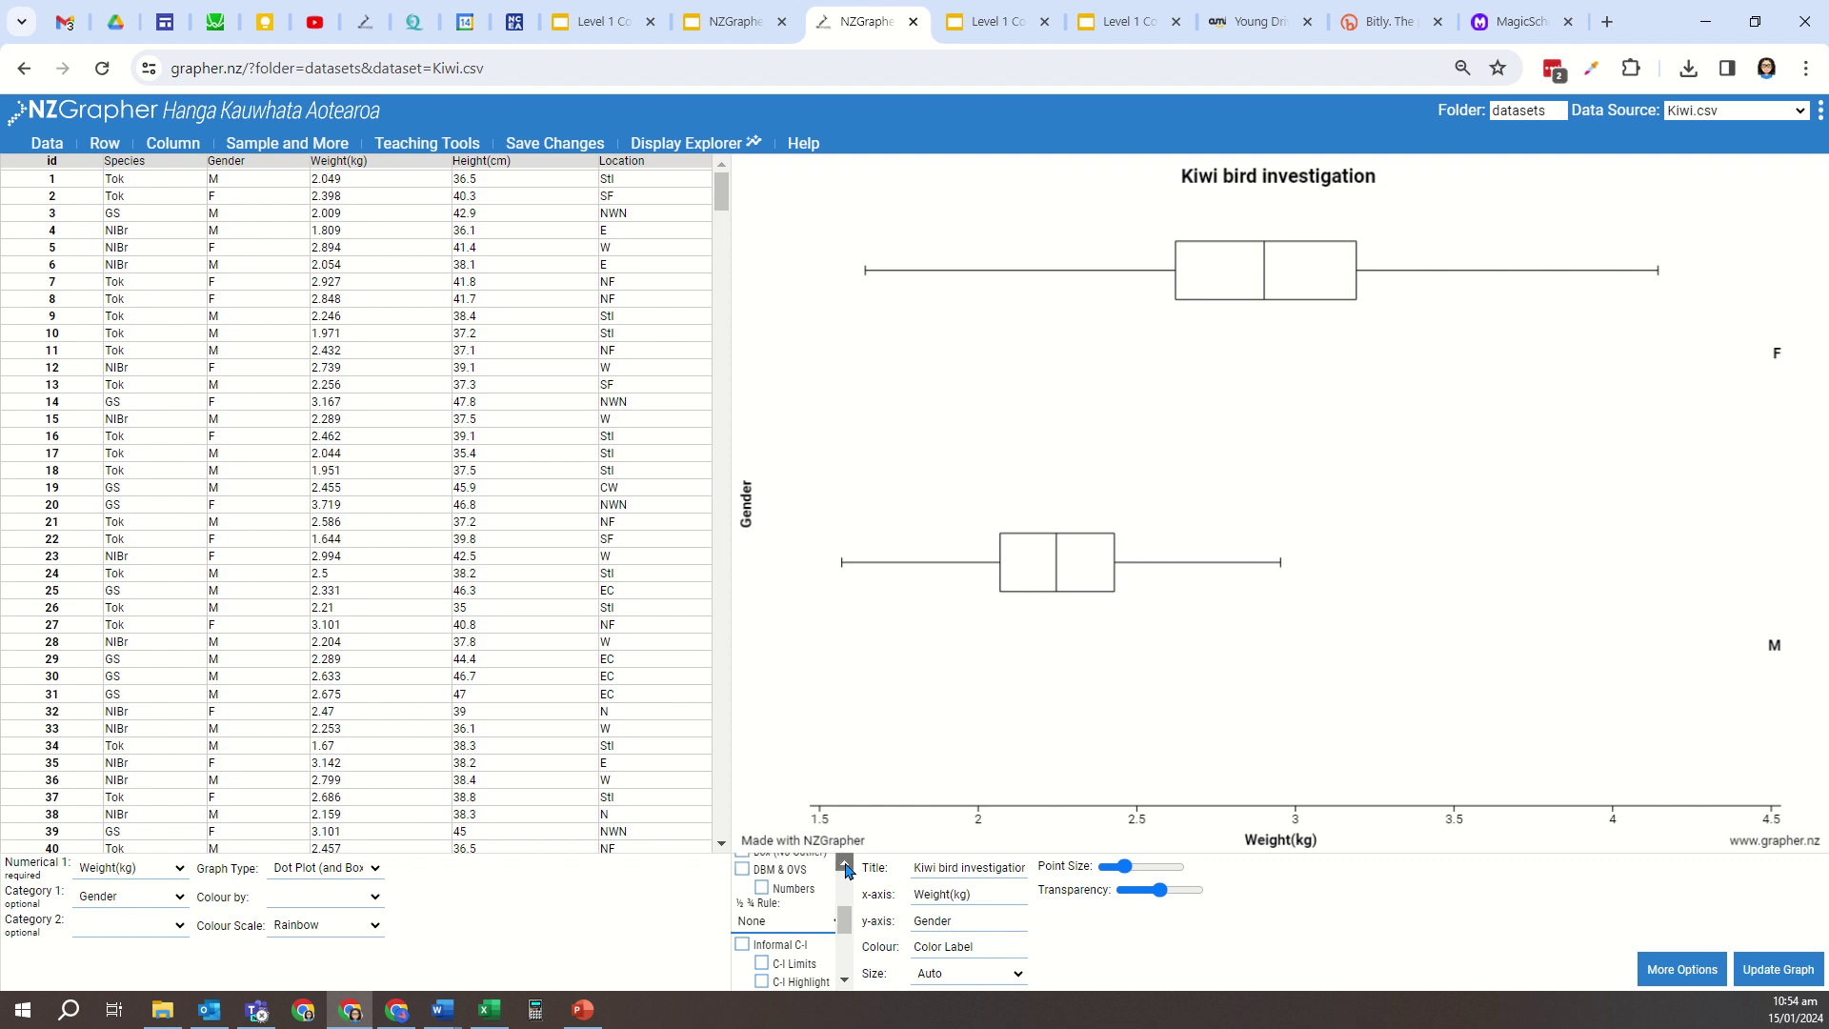
left_click(845, 982)
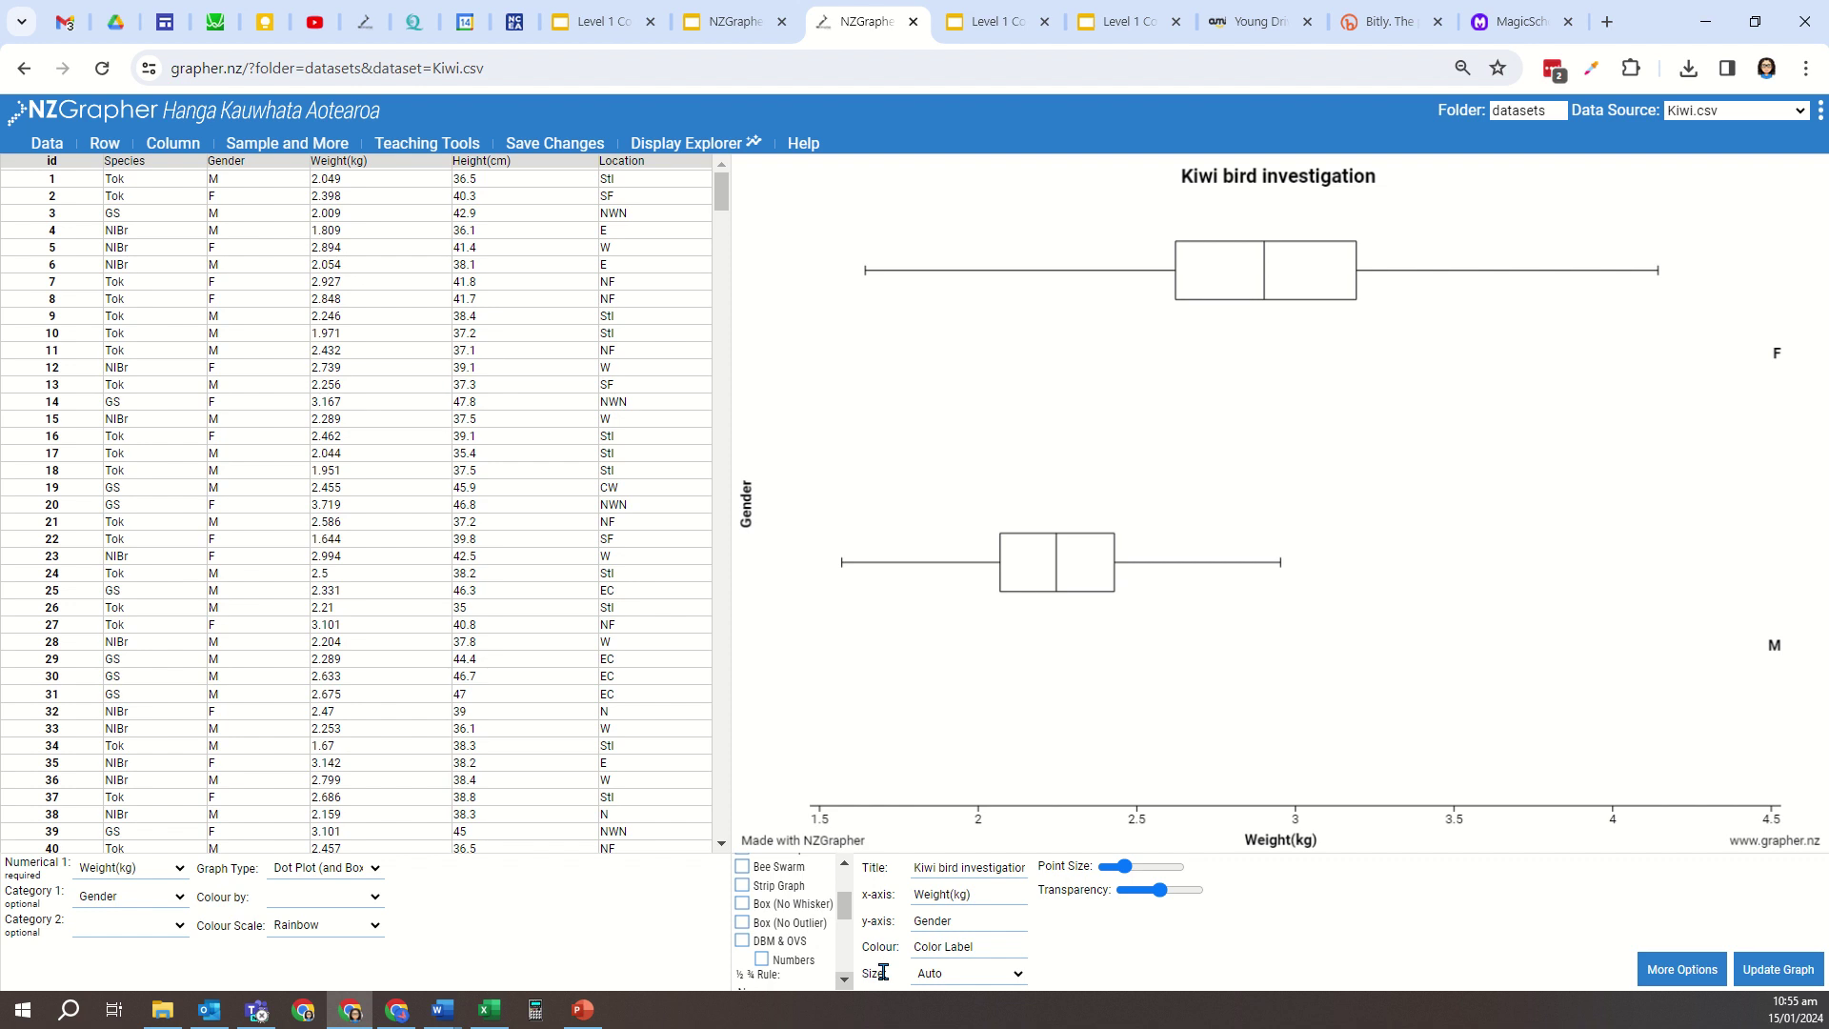
left_click(742, 941)
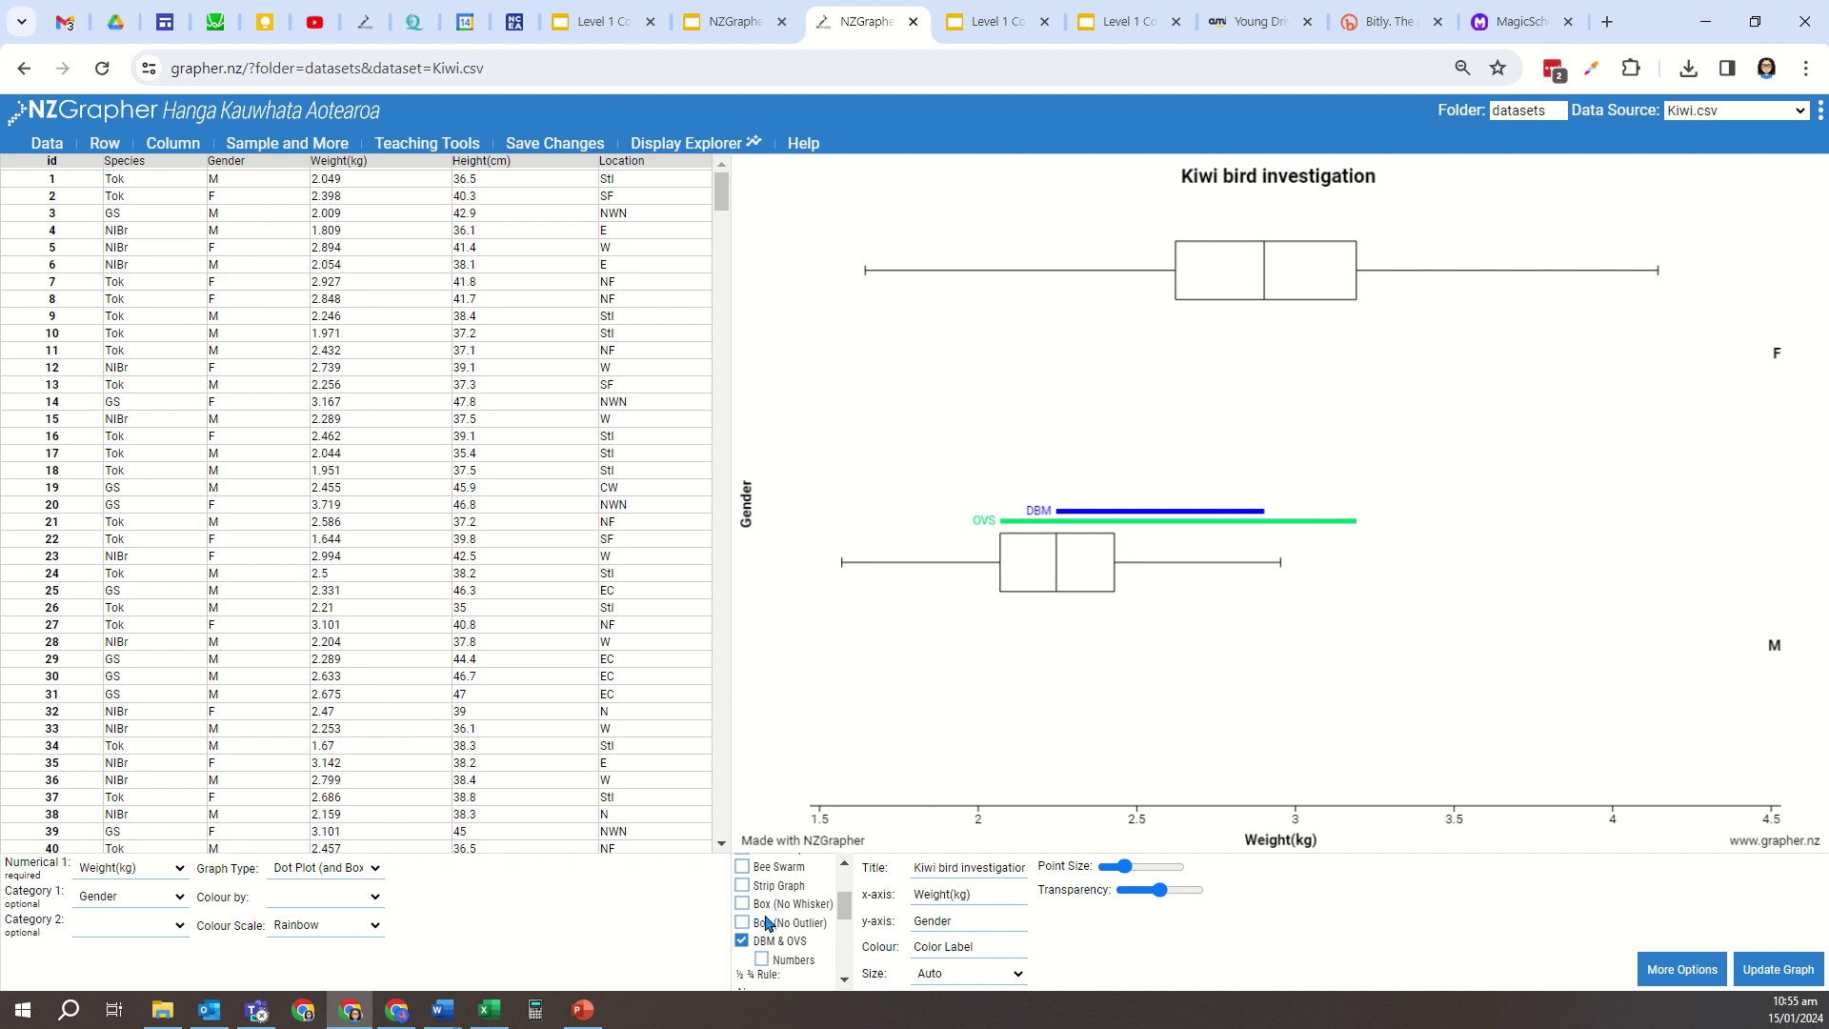
scroll(771, 915, "down", 1)
left_click(845, 865)
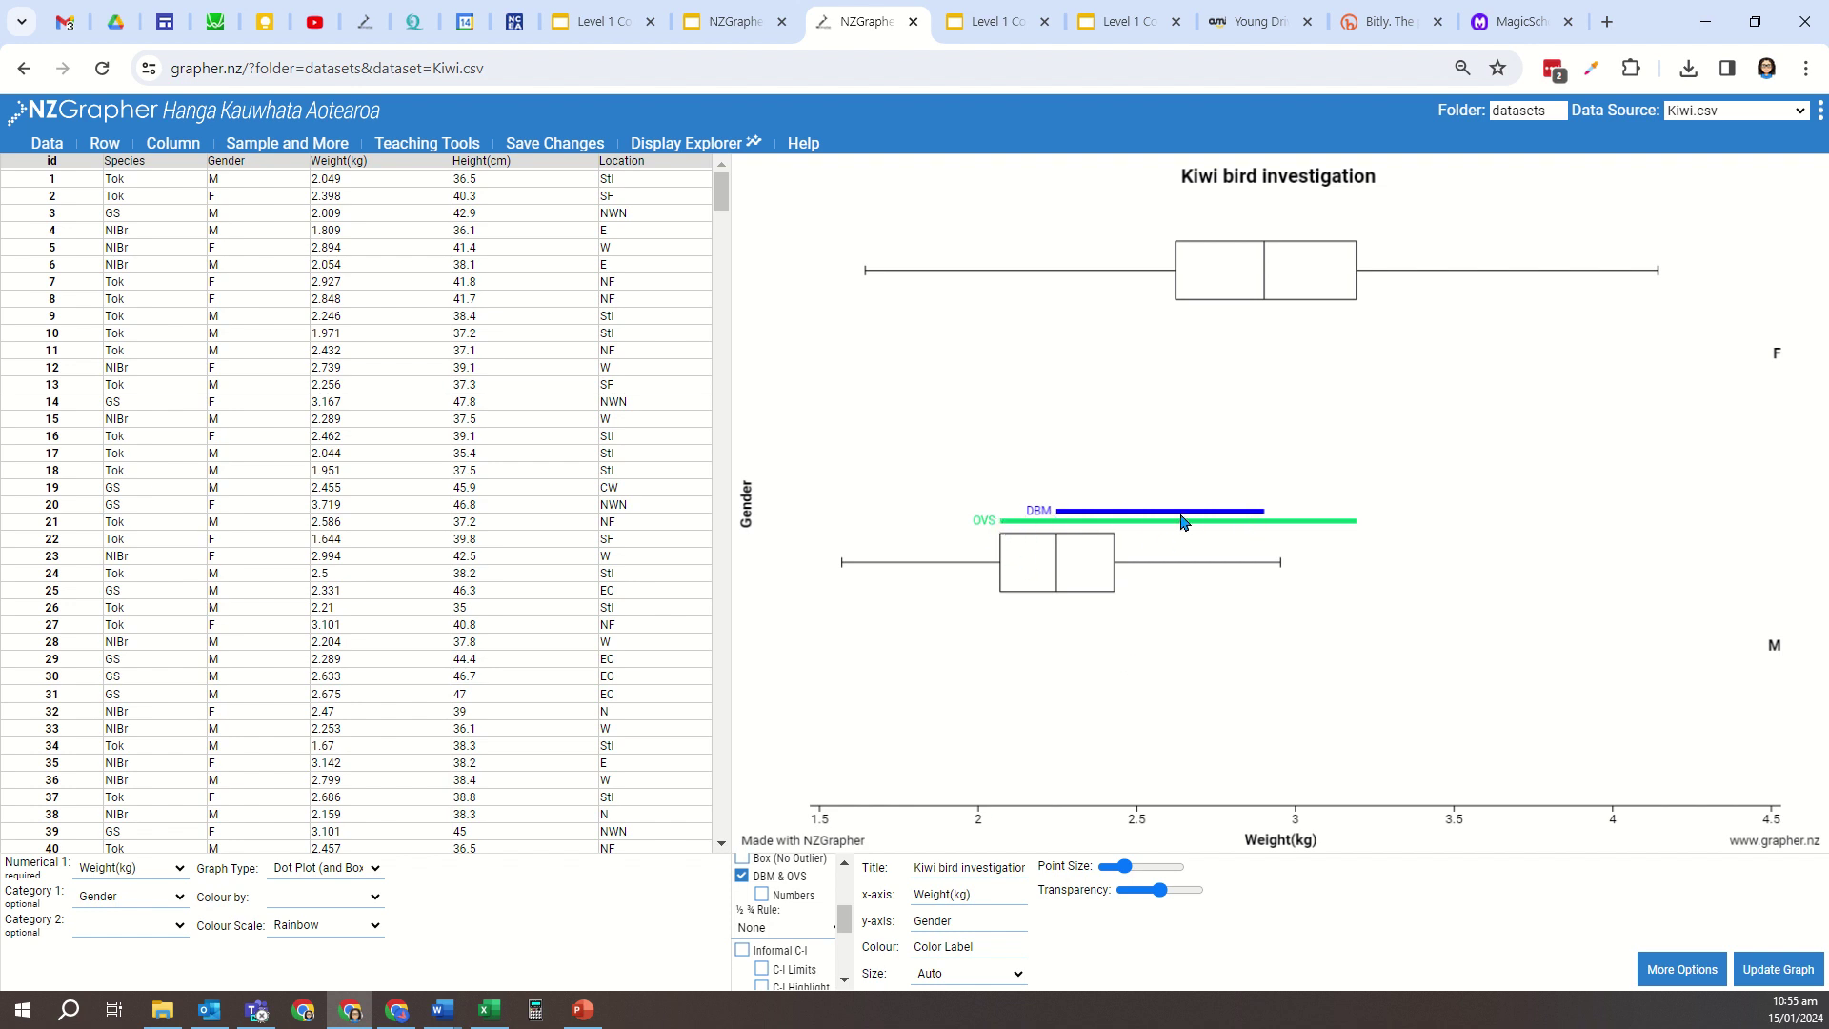
scroll(776, 891, "up", 5)
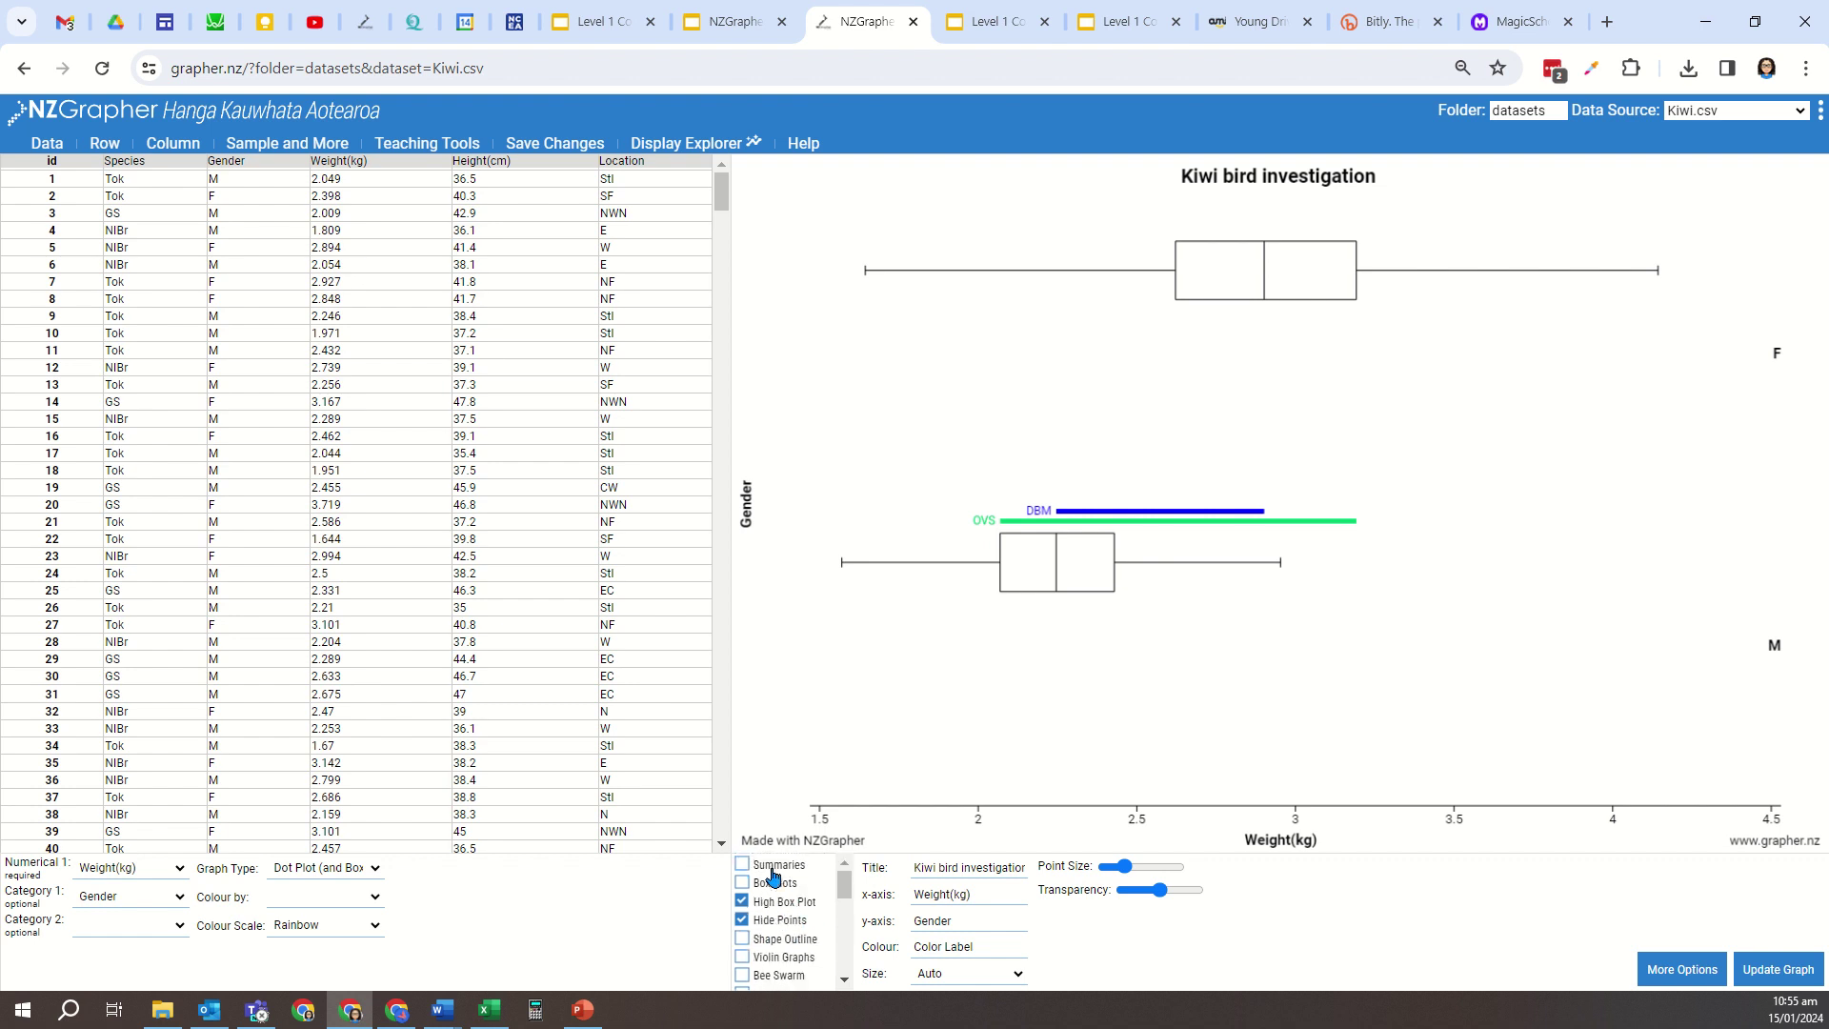
- Display summary statistics beside each gender's box plot, e.g. female median 2.9015 kg, male median 2.246 kg
left_click(762, 867)
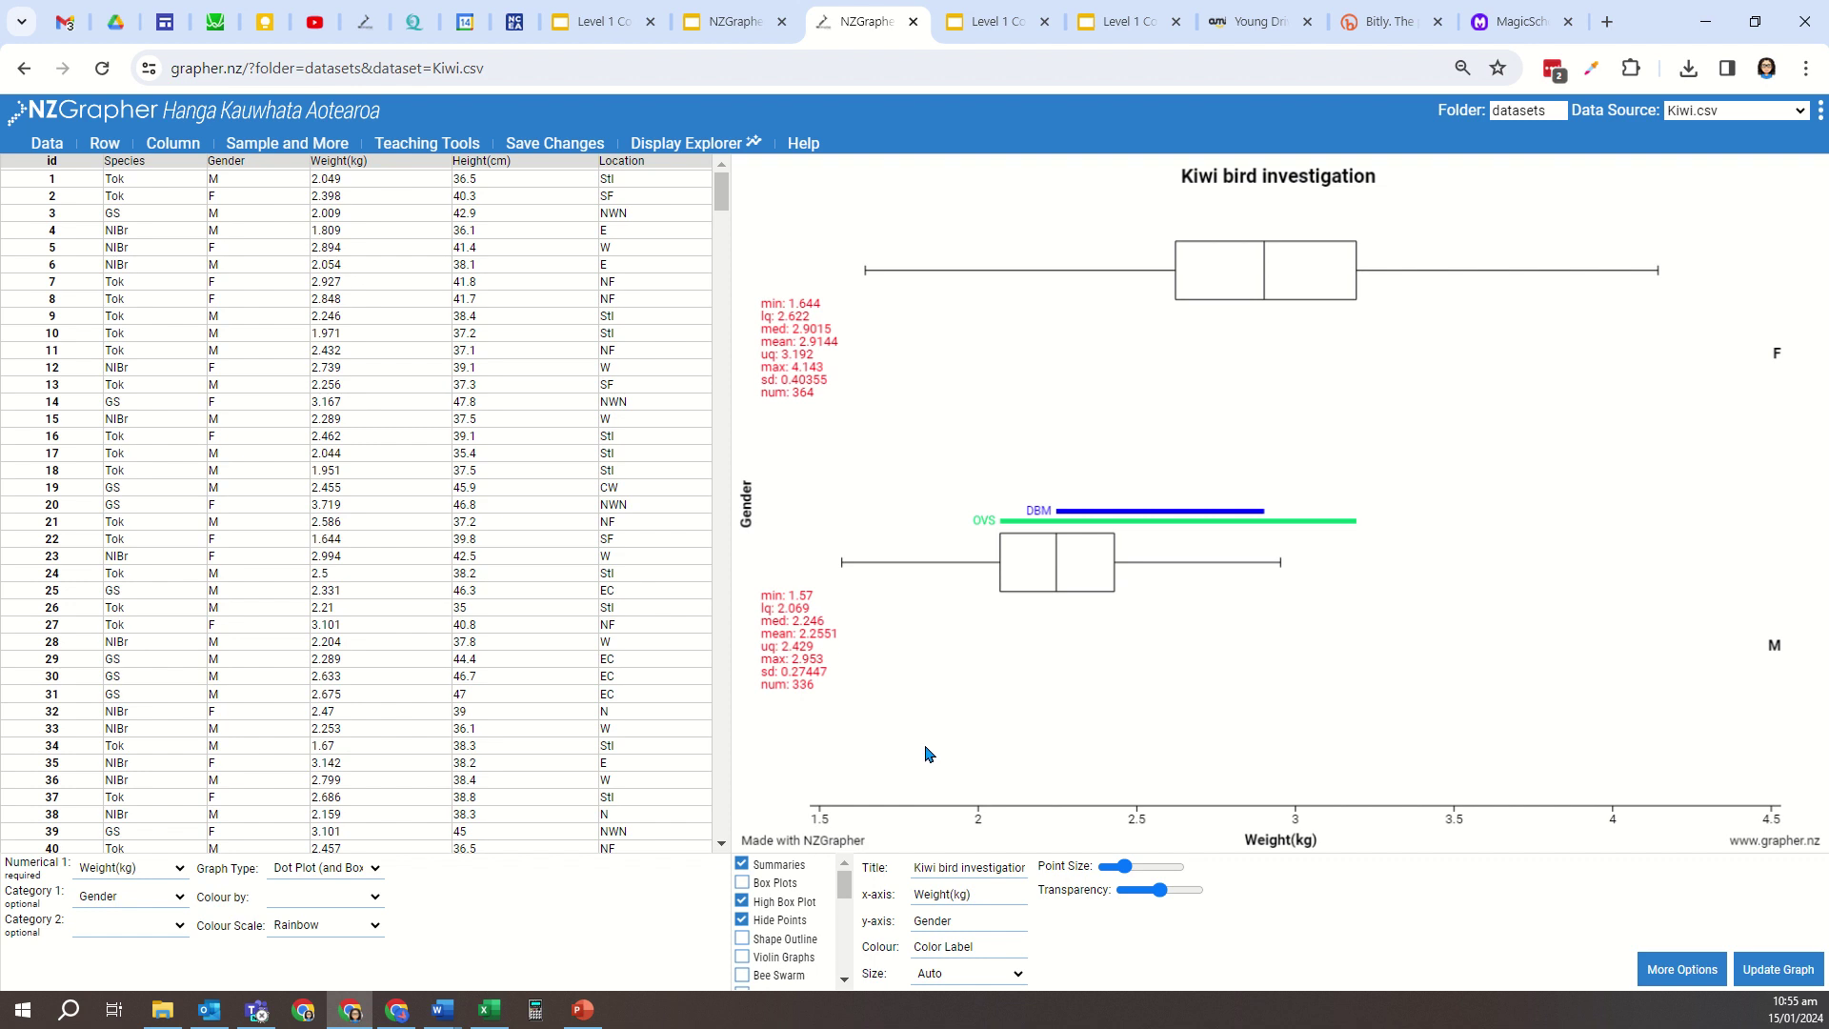
scroll(767, 919, "down", 1)
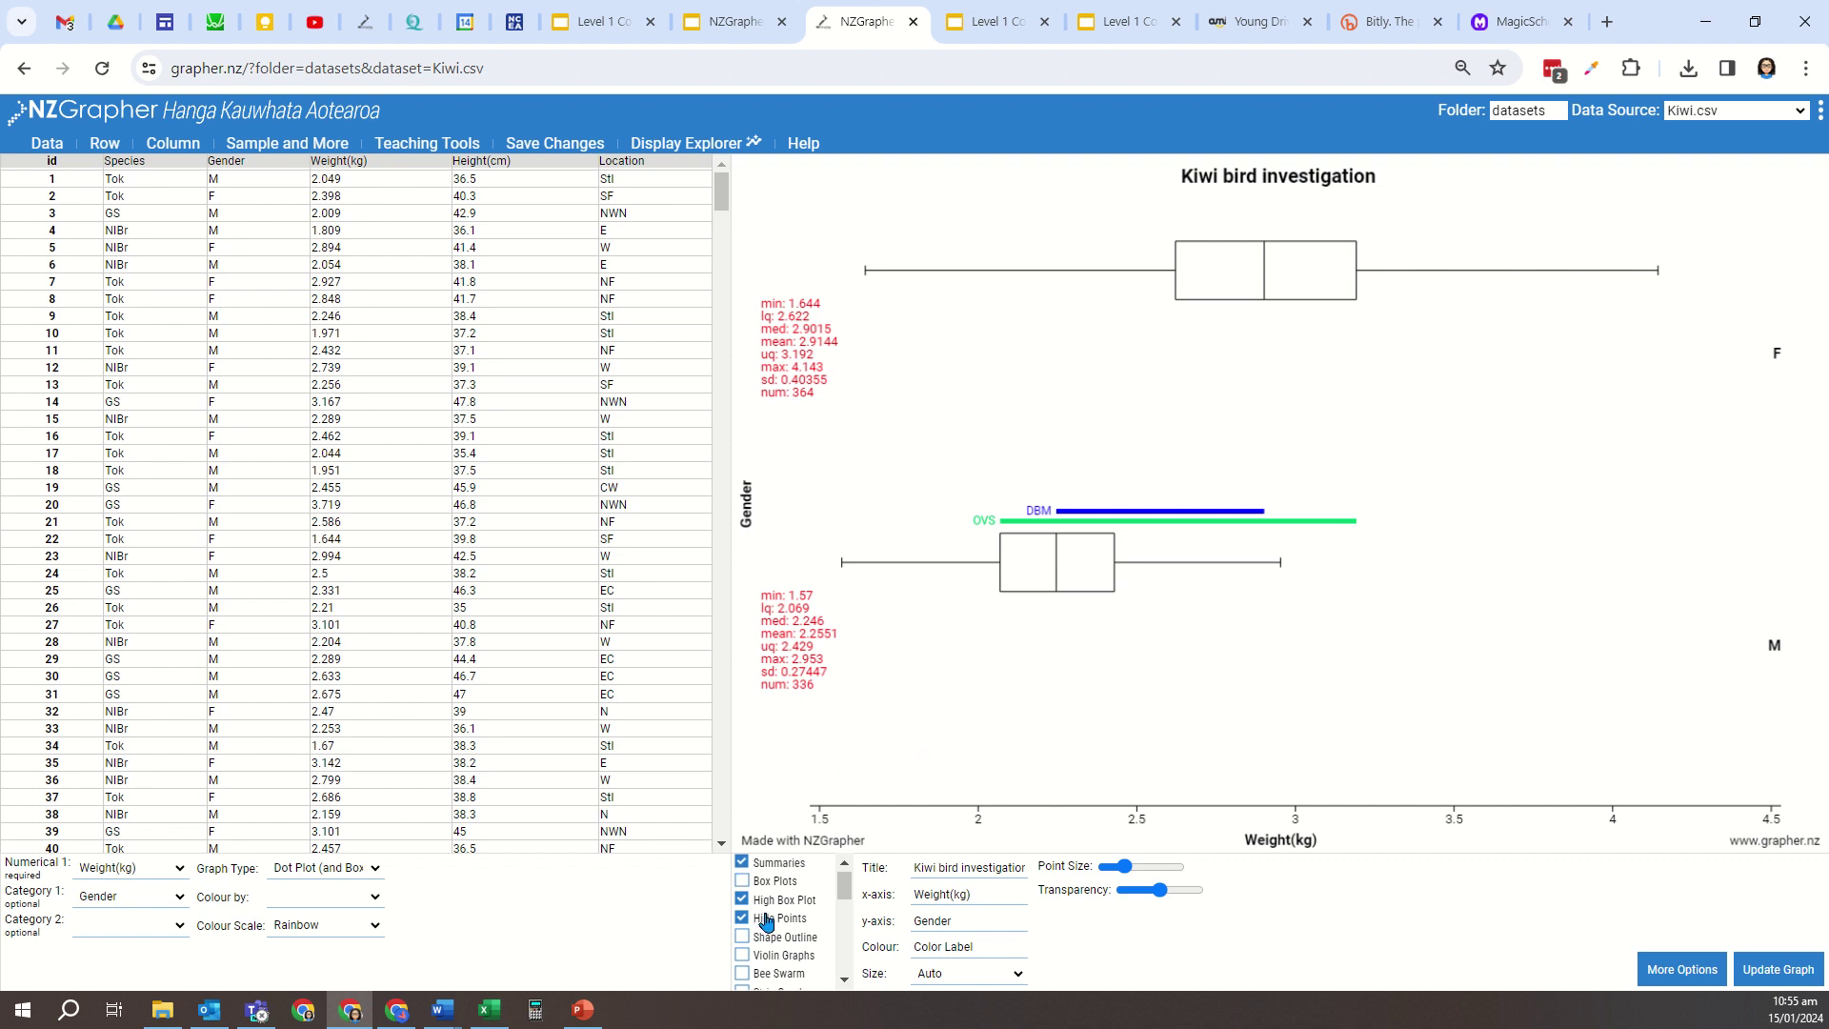
scroll(766, 920, "down", 1)
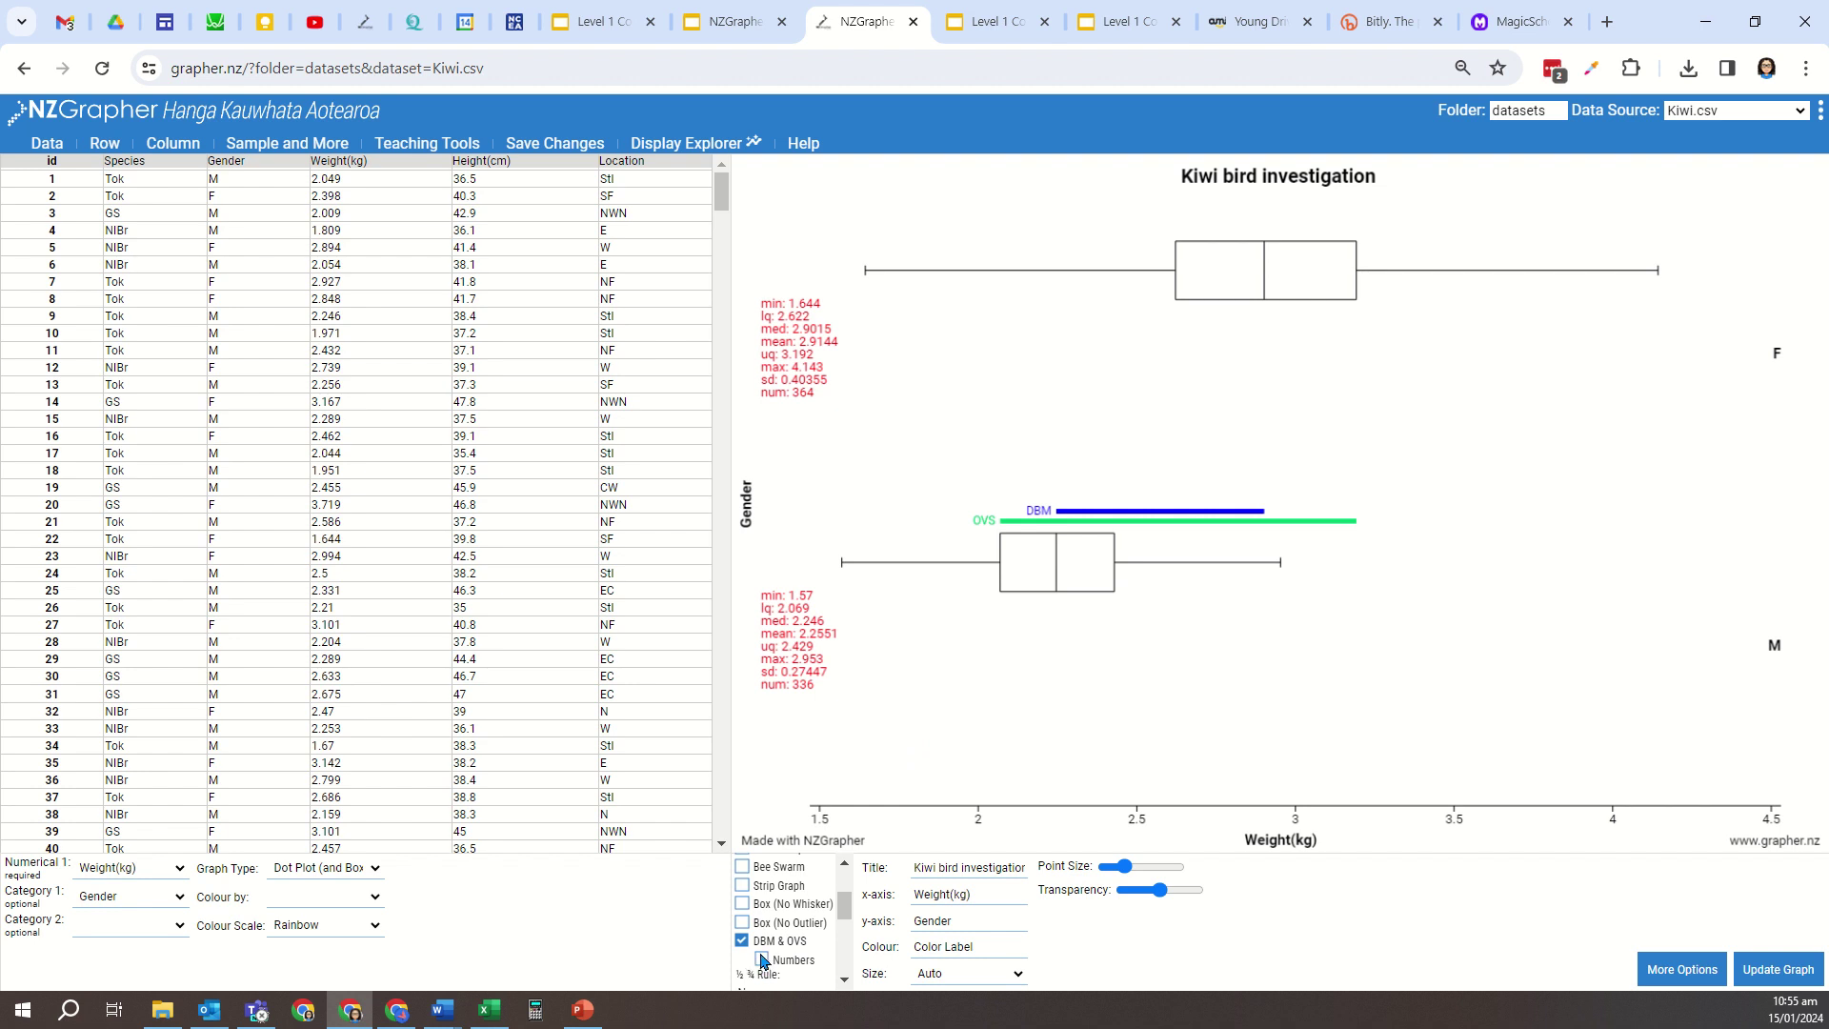
- Show the DBM and OVS line values, 0.6555 and 1.123, on the graph
left_click(763, 959)
- Copy the labelled DBM/OVS graph onto Word page 4, then bring up the closing Thanks for watching slides
right_click(1173, 434)
left_click(1276, 514)
mouse_move(445, 1011)
left_click(551, 919)
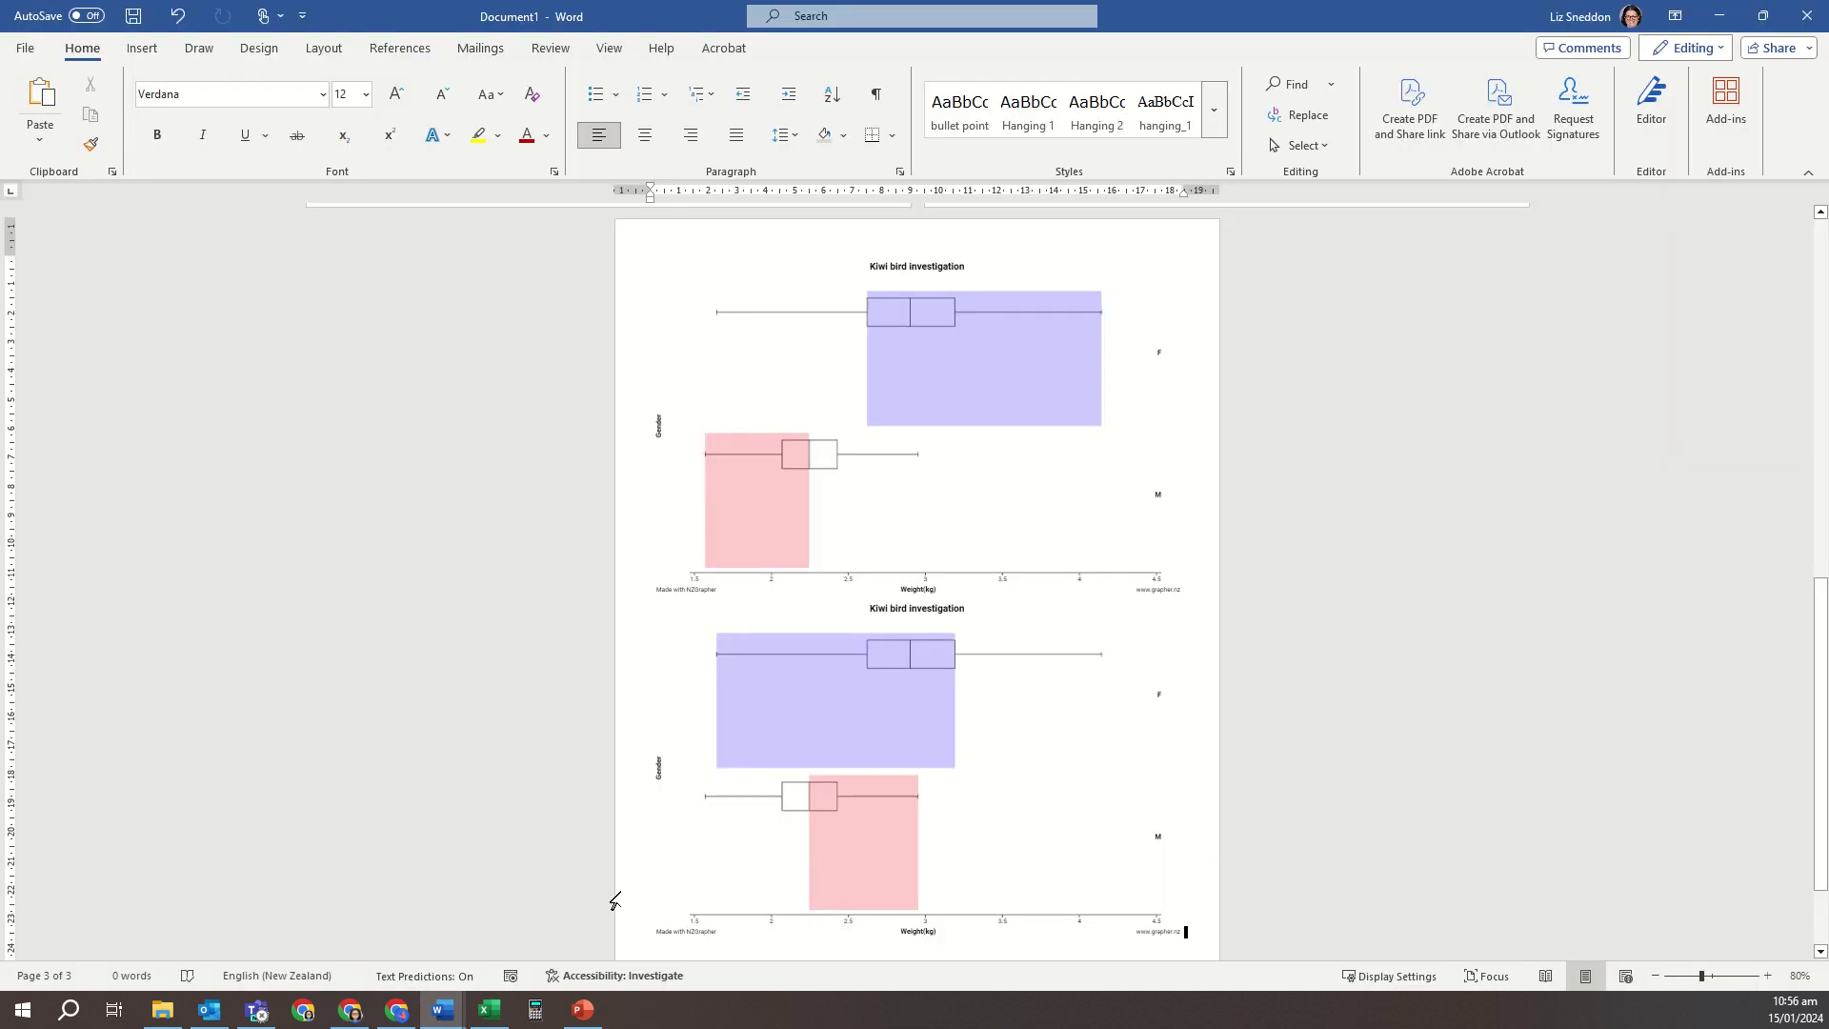
key("ctrl+v")
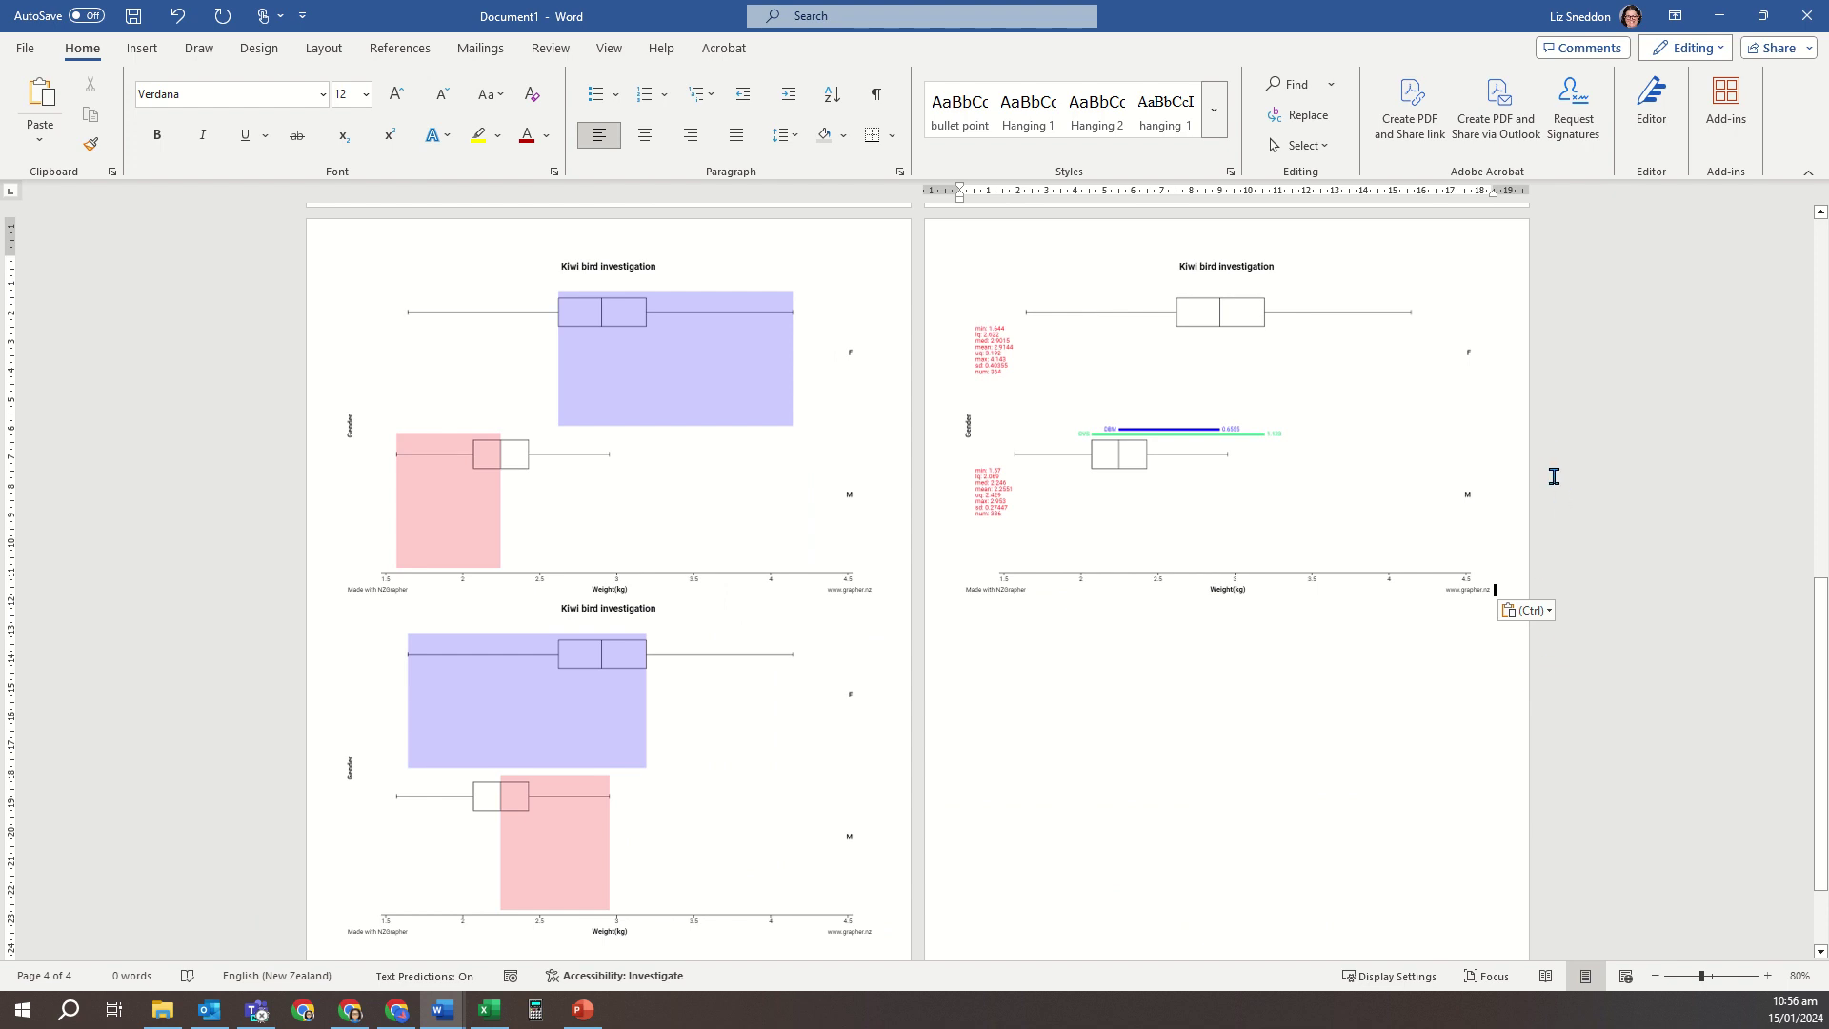
left_click(350, 1009)
left_click(729, 21)
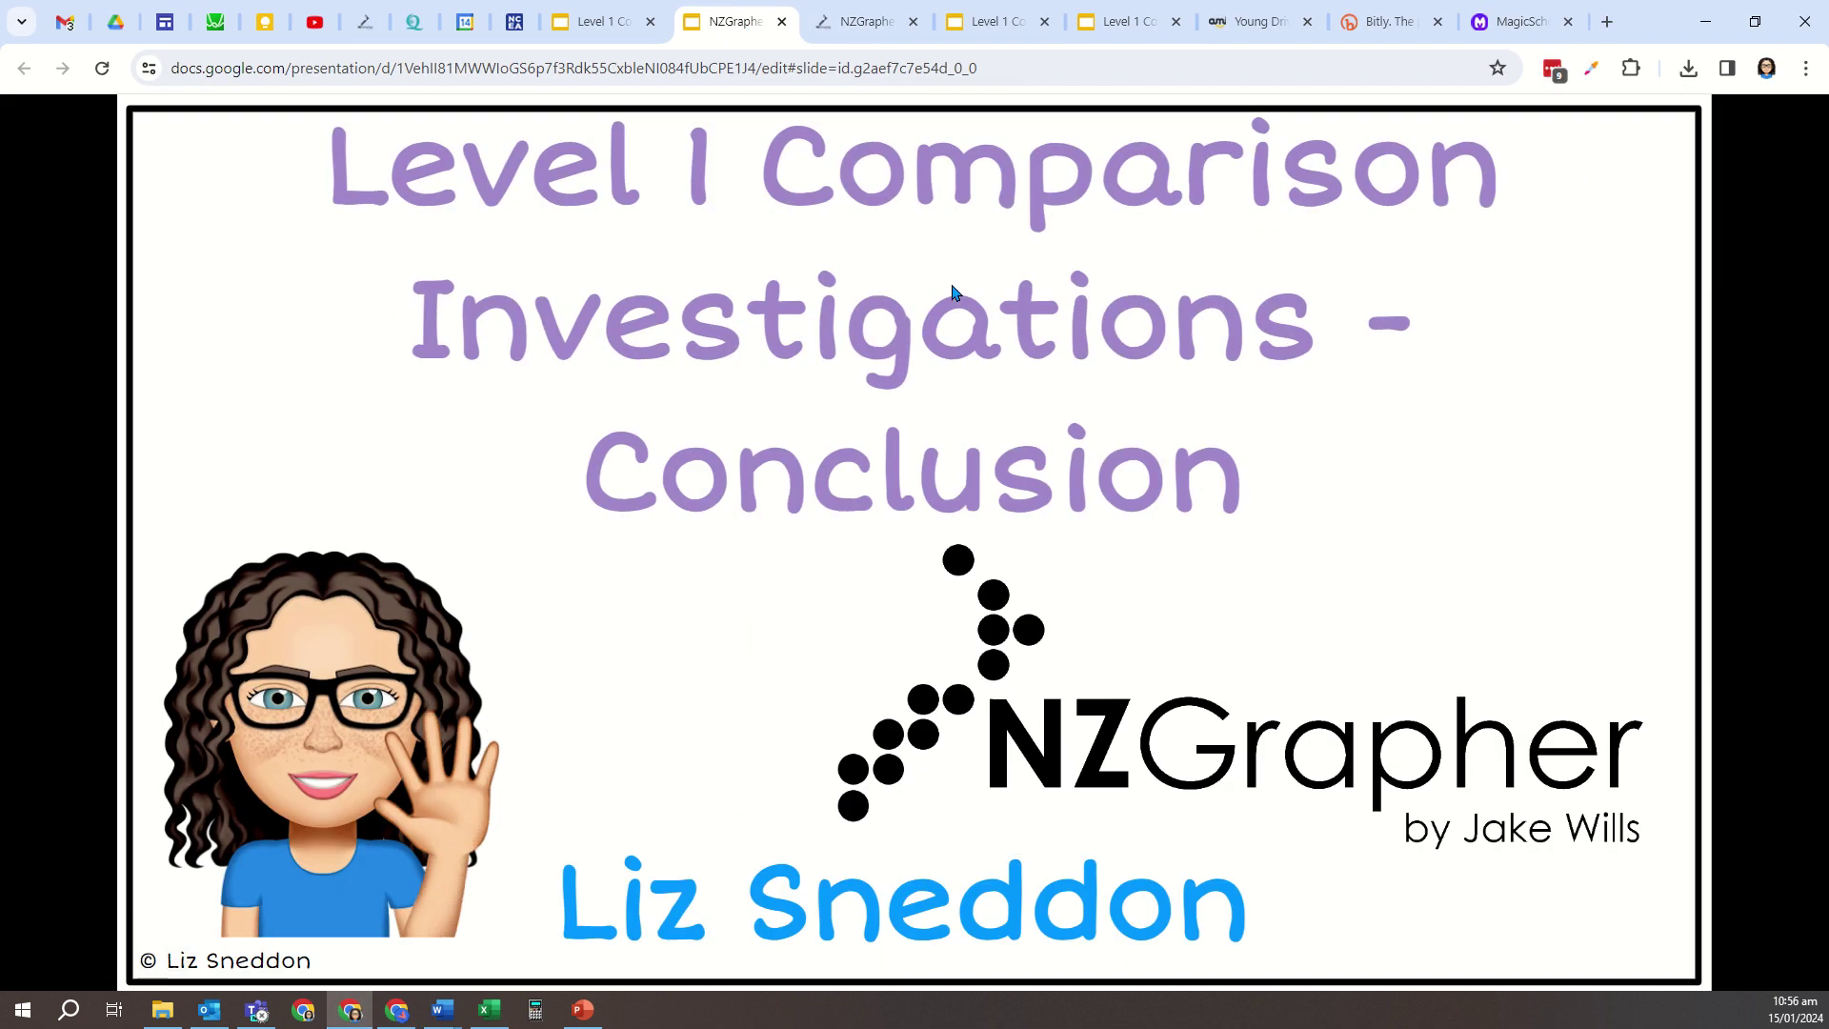